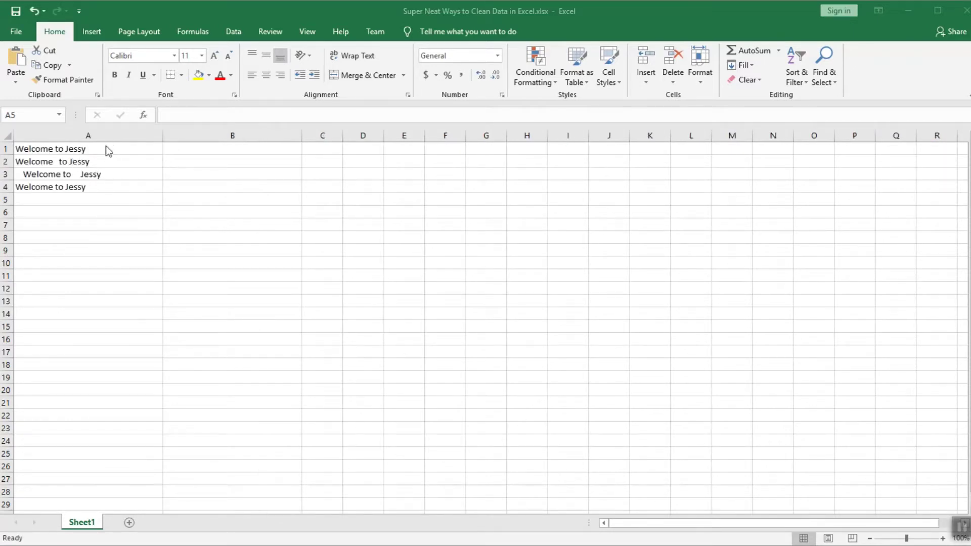
Step: Examine the welcome text in cells A1 to A4 for extra leading, inner and trailing spaces
{"action": "left_click", "coordinate": [103, 147]}
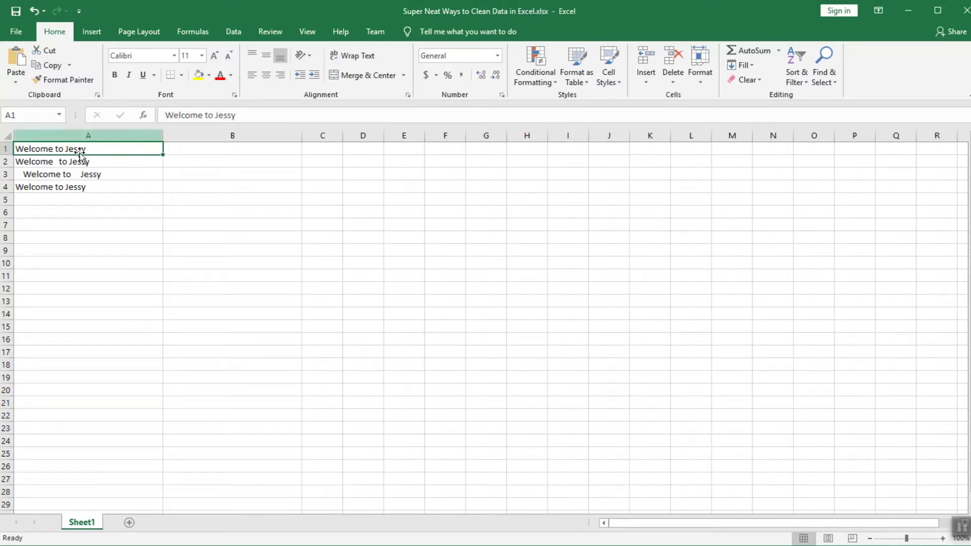
{"action": "left_click", "coordinate": [56, 162]}
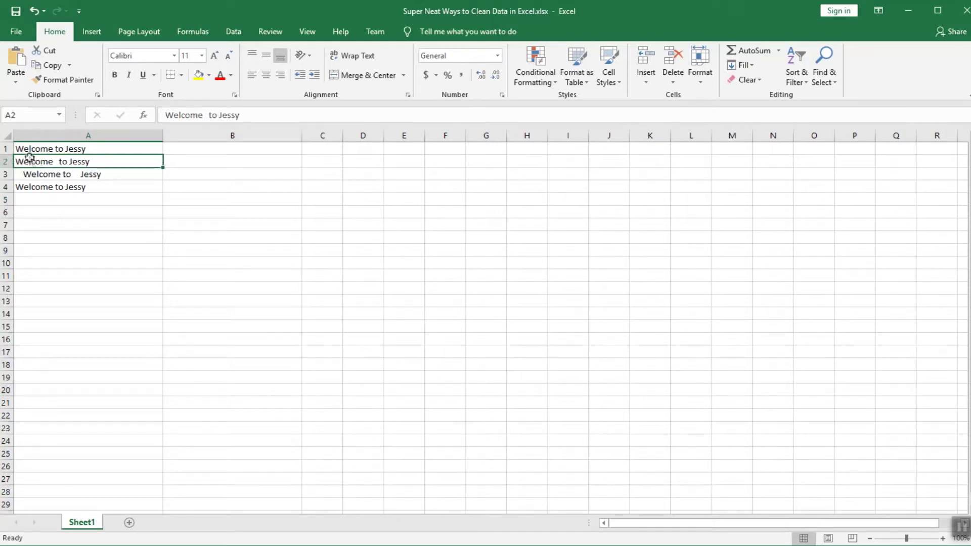
{"action": "left_click", "coordinate": [8, 148]}
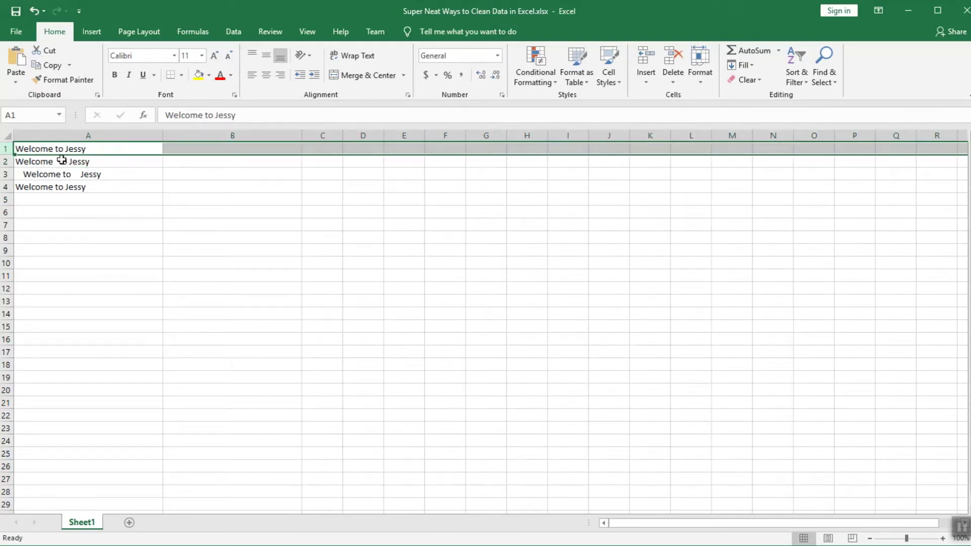
{"action": "left_click", "coordinate": [69, 149]}
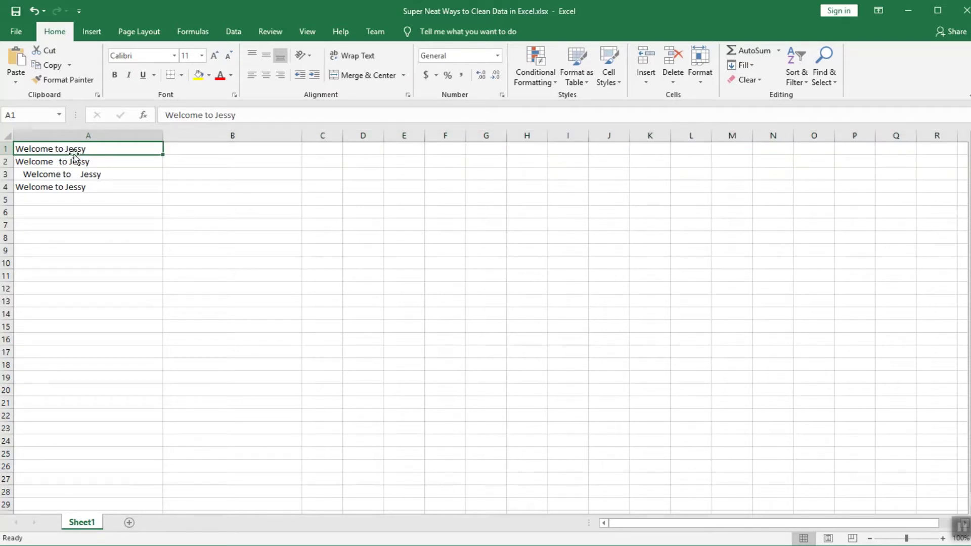
{"action": "left_click", "coordinate": [11, 161]}
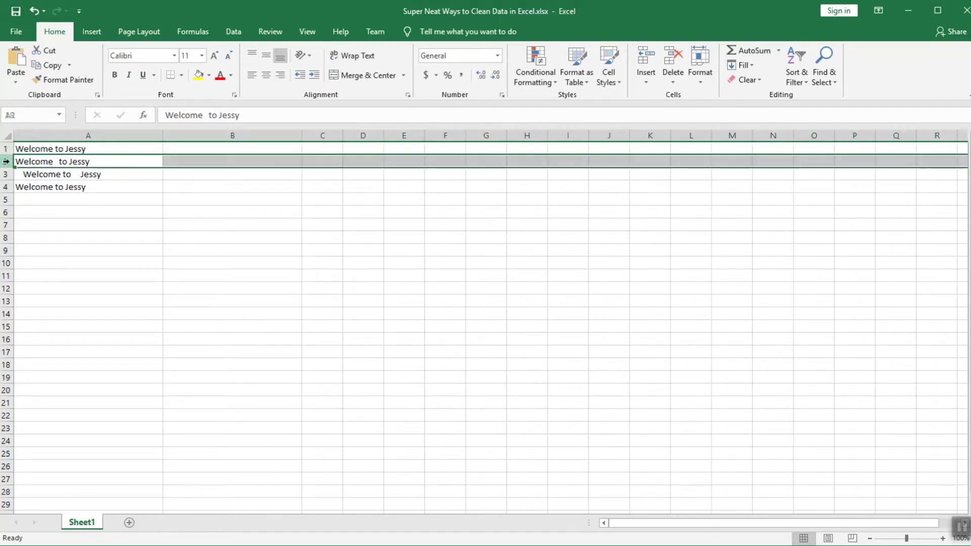
{"action": "double_click", "coordinate": [54, 161]}
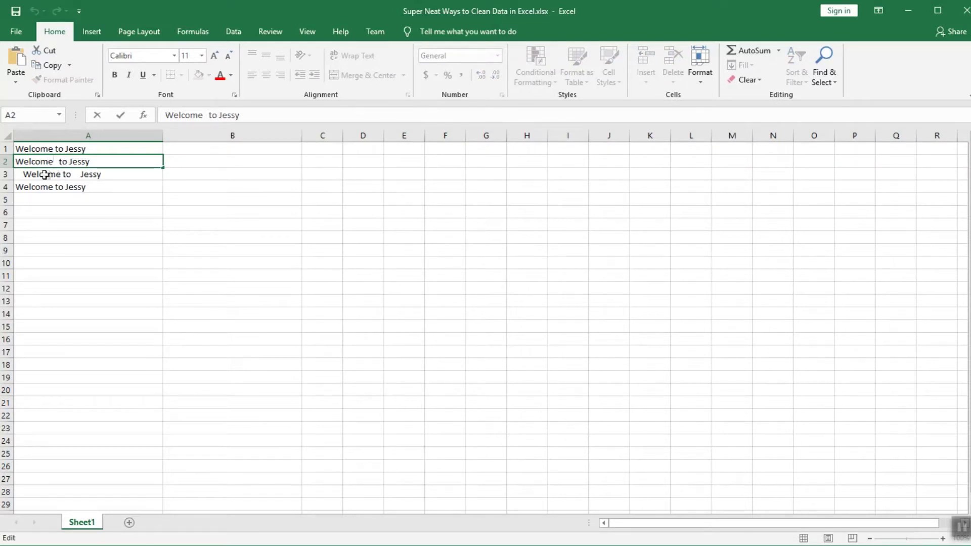
{"action": "left_click", "coordinate": [40, 174]}
{"action": "double_click", "coordinate": [27, 173]}
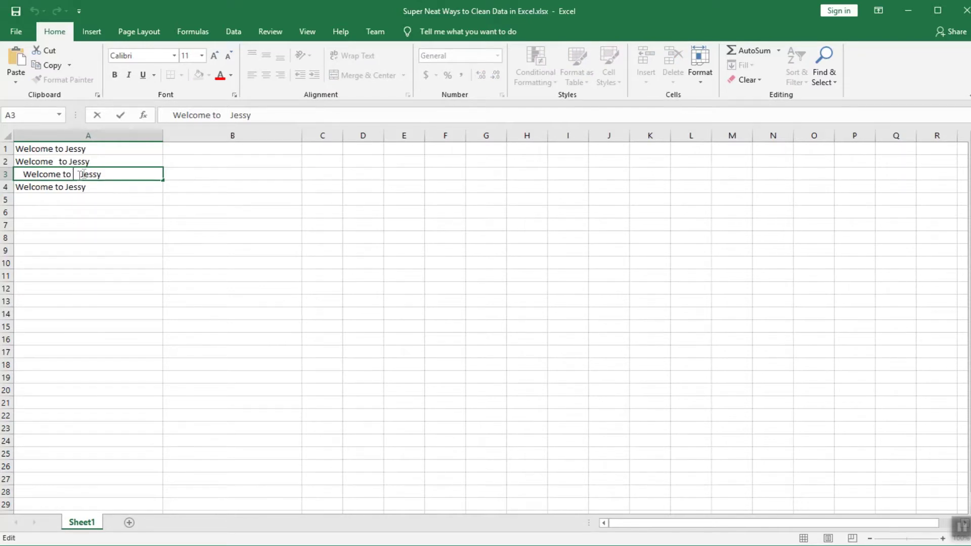
{"action": "left_click", "coordinate": [36, 187]}
{"action": "double_click", "coordinate": [117, 186]}
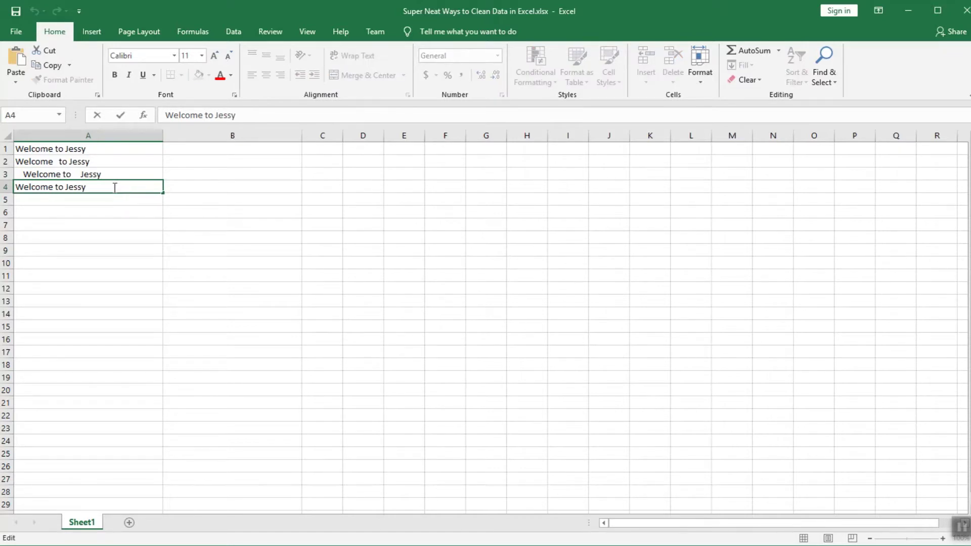
{"action": "left_click_drag", "start_coordinate": [114, 187], "coordinate": [95, 187]}
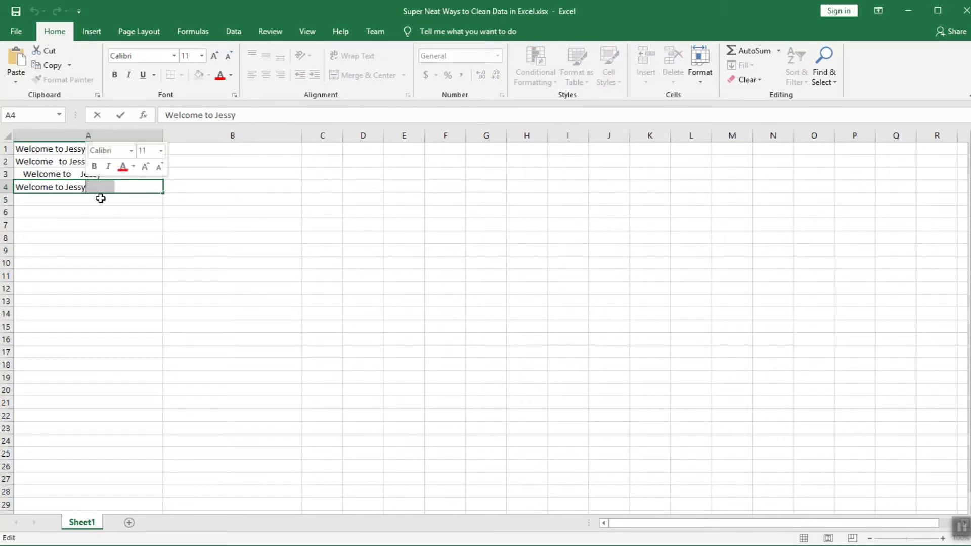
{"action": "left_click", "coordinate": [100, 196]}
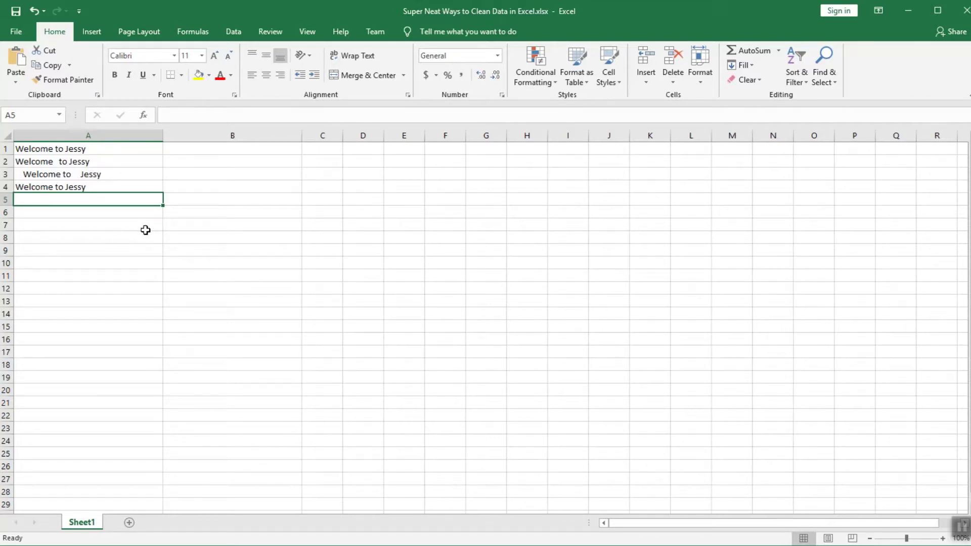
Step: Enter the formula =TRIM(A1) in cell B1 to strip the extra spaces from the text in A1
{"action": "left_click", "coordinate": [209, 150]}
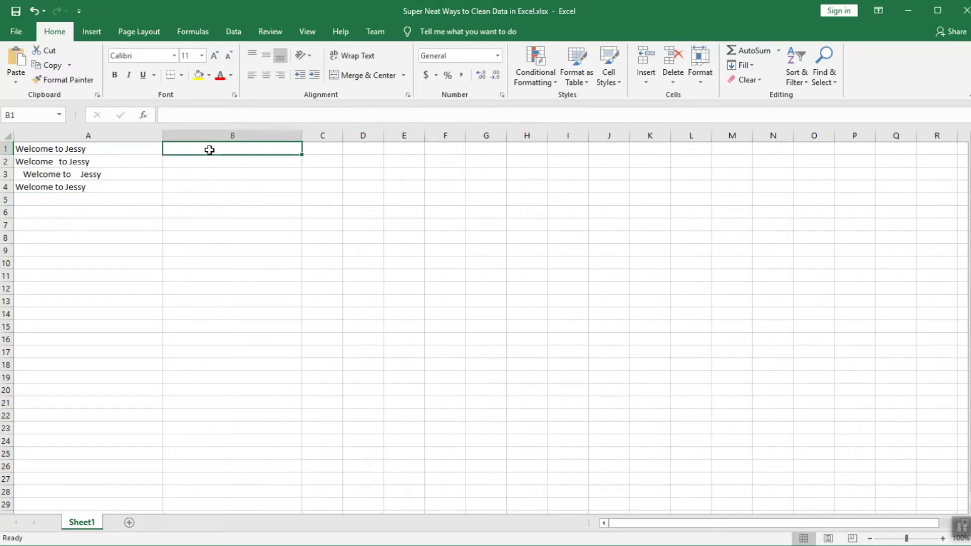
{"action": "type", "text": "=trim"}
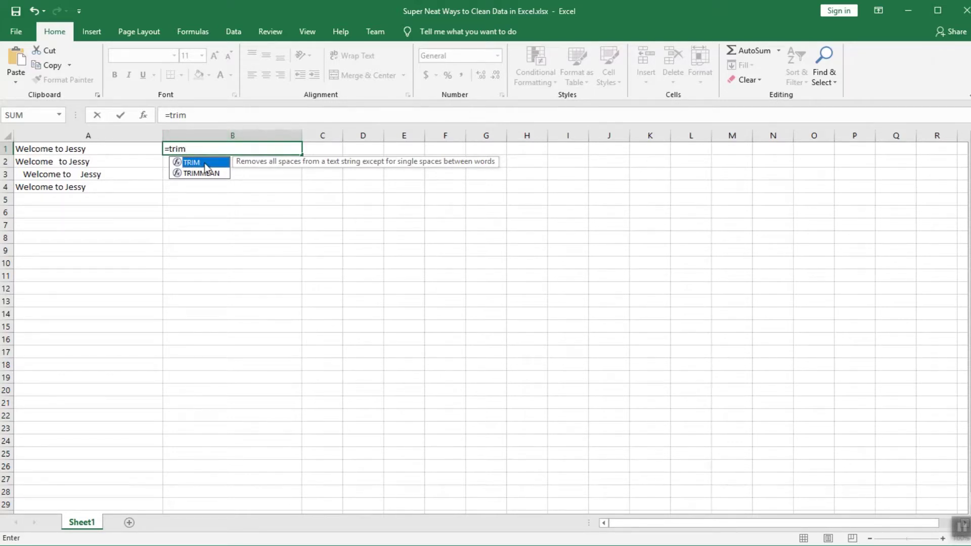
{"action": "key", "text": "Tab"}
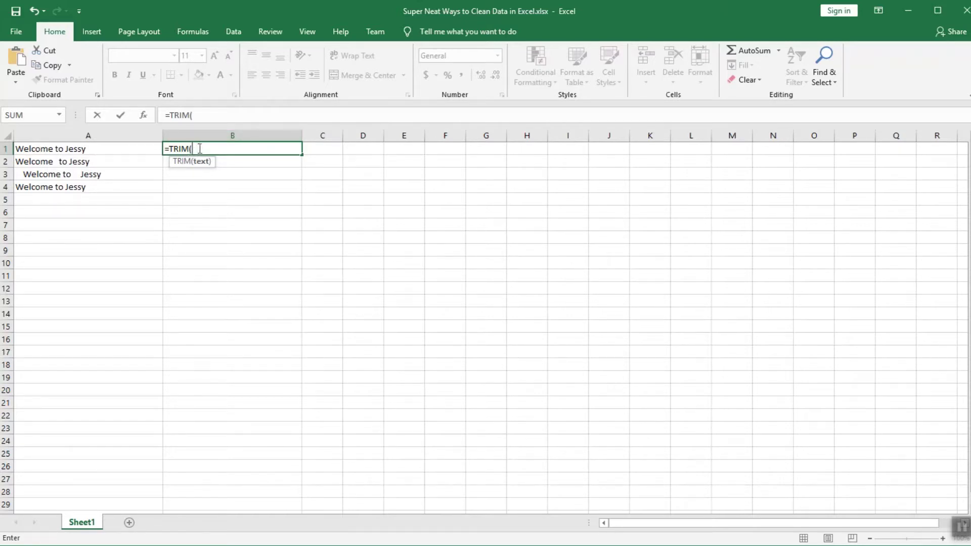
{"action": "left_click", "coordinate": [115, 149]}
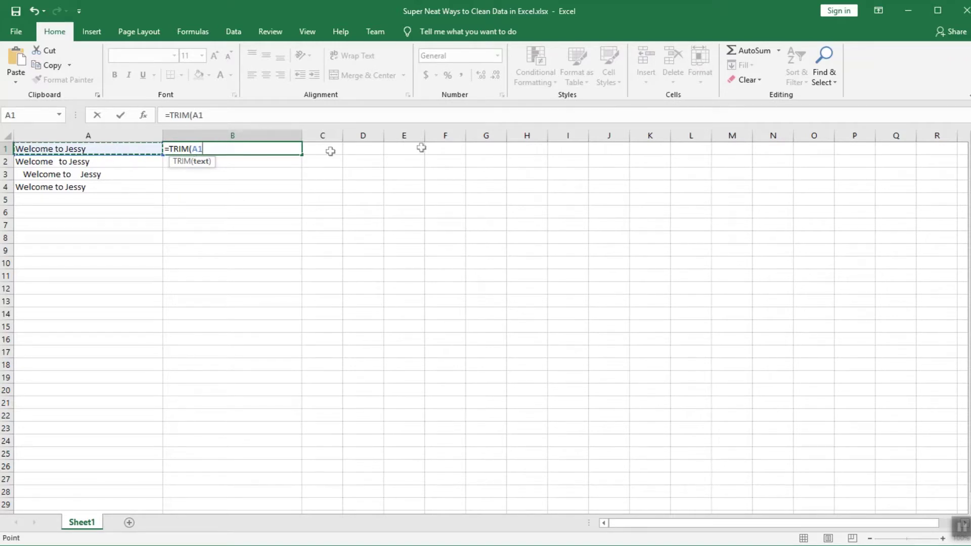
{"action": "type", "text": ")"}
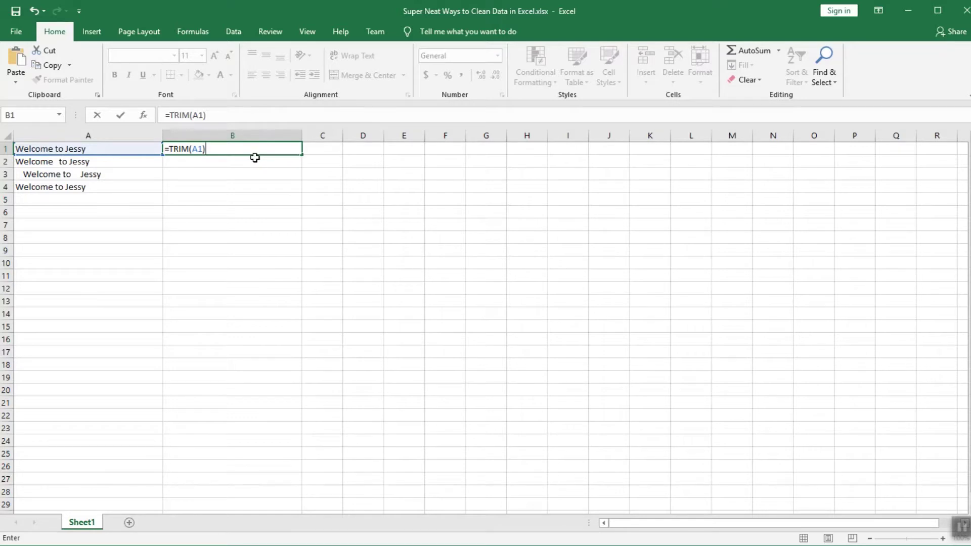
{"action": "left_click", "coordinate": [329, 167]}
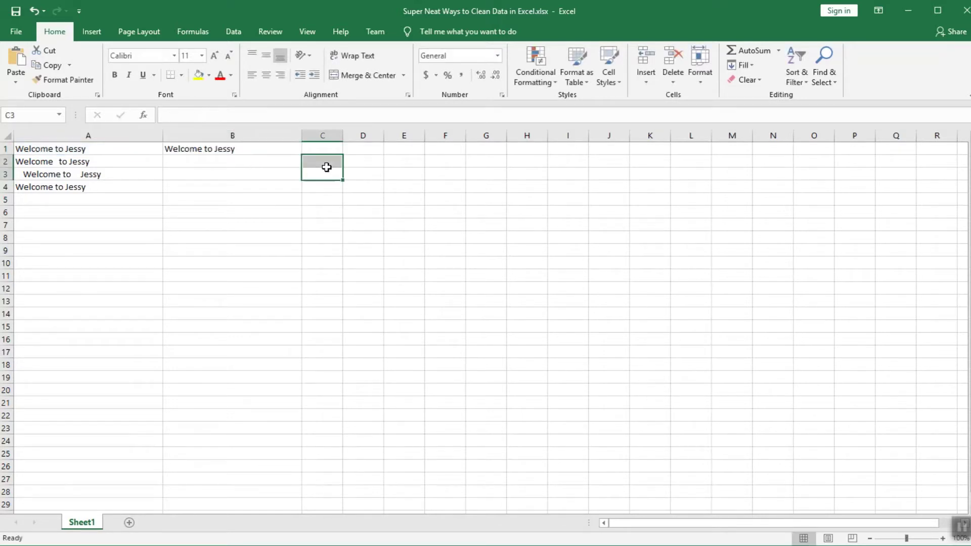
Step: Fill the TRIM formula from B1 down through B4
{"action": "left_click", "coordinate": [258, 149]}
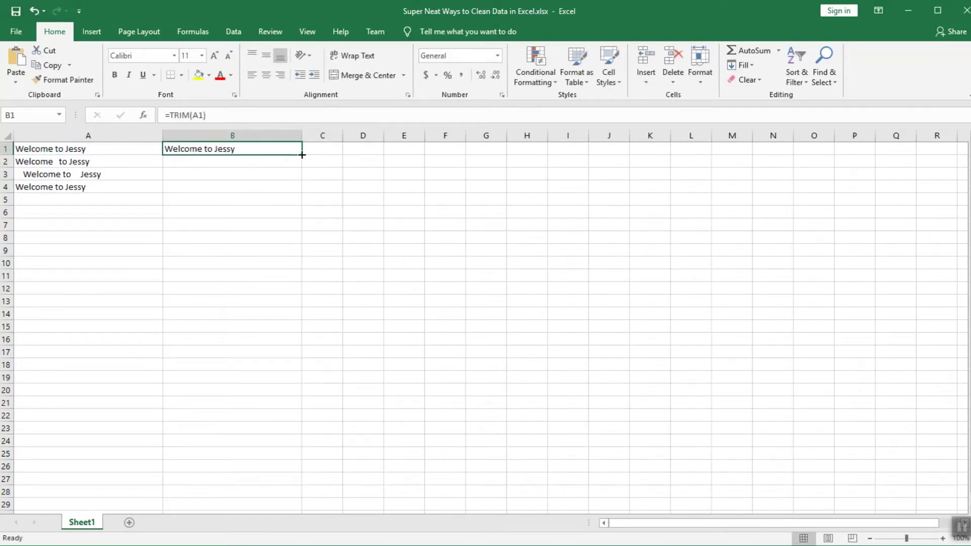
{"action": "left_click_drag", "start_coordinate": [302, 155], "coordinate": [297, 188]}
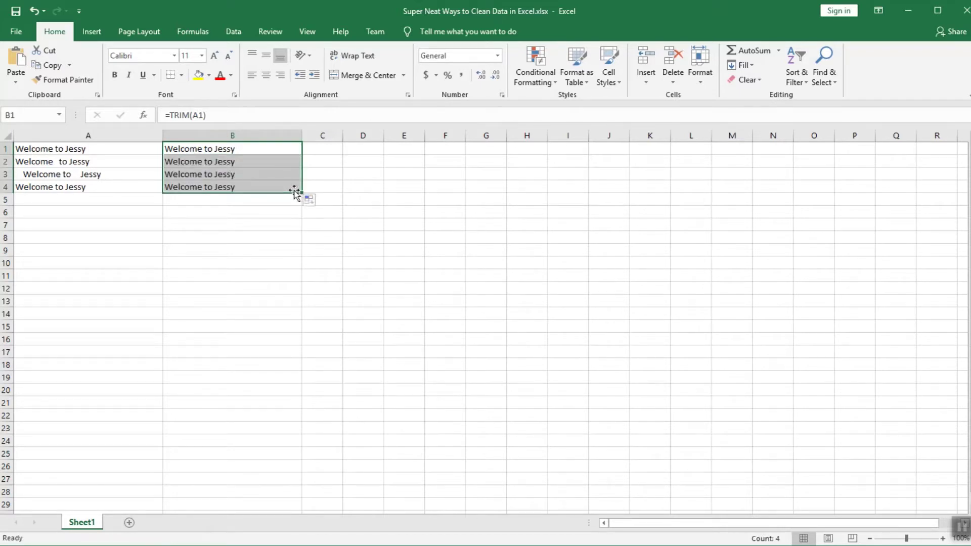
{"action": "left_click", "coordinate": [201, 211]}
Step: Check the TRIM formulas in cells B2, B3 and B4 and the cells they refer to
{"action": "left_click", "coordinate": [206, 160]}
{"action": "double_click", "coordinate": [206, 160]}
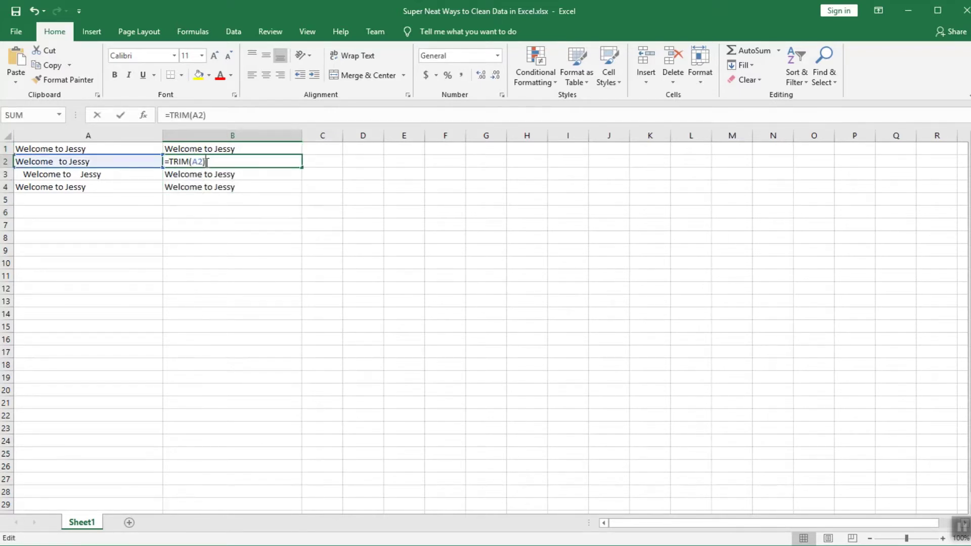
{"action": "left_click", "coordinate": [182, 174]}
{"action": "double_click", "coordinate": [182, 174]}
{"action": "left_click", "coordinate": [250, 188]}
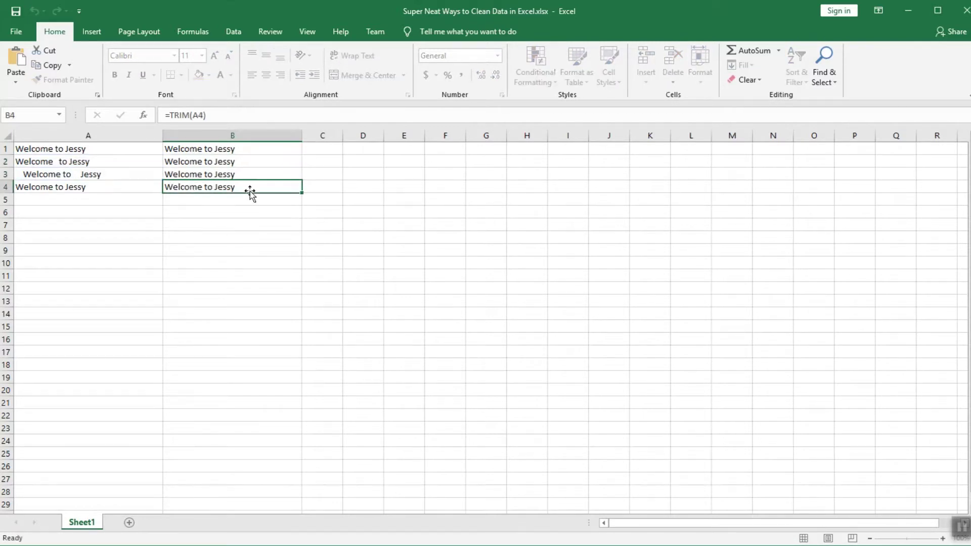
{"action": "double_click", "coordinate": [253, 186]}
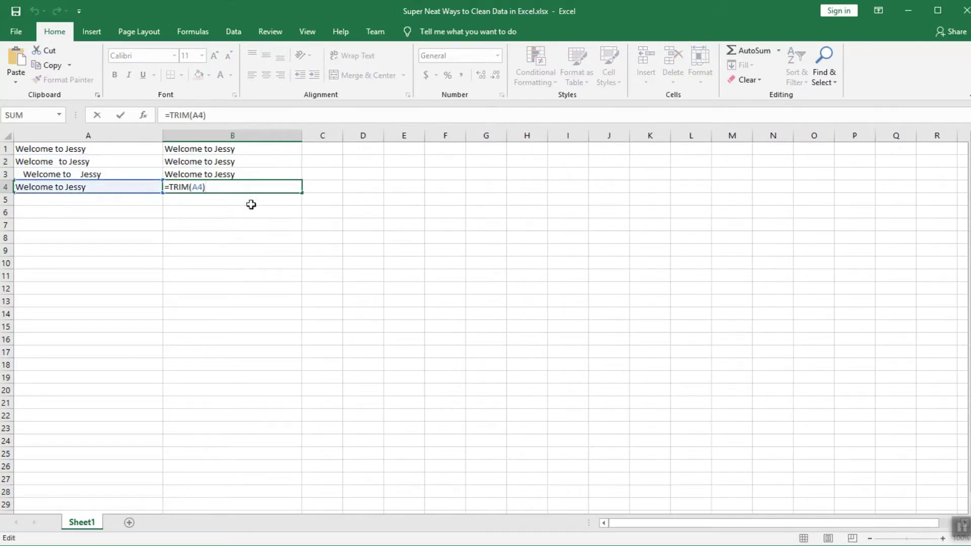
{"action": "left_click", "coordinate": [252, 203]}
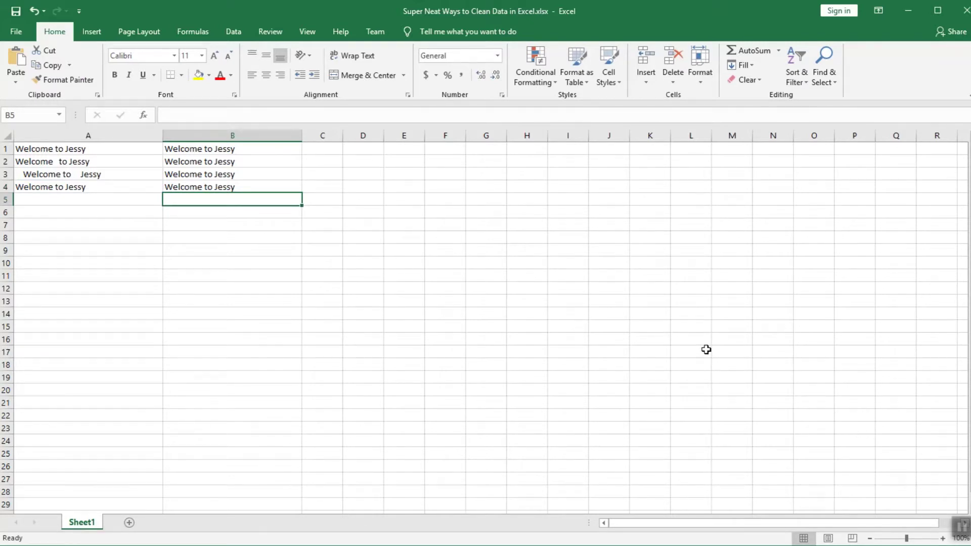
{"action": "scroll", "coordinate": [134, 372], "scroll_direction": "down", "scroll_amount": 17}
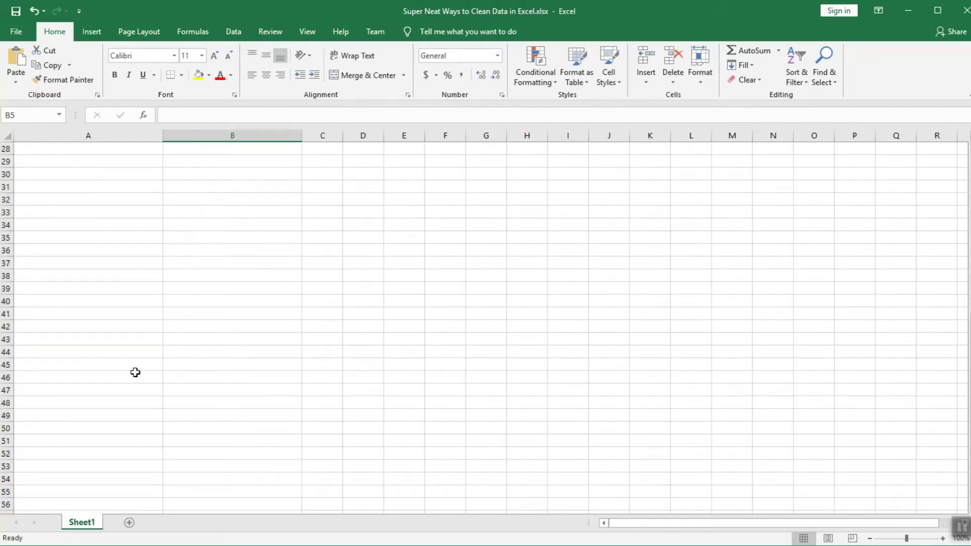
{"action": "scroll", "coordinate": [139, 371], "scroll_direction": "down", "scroll_amount": 20}
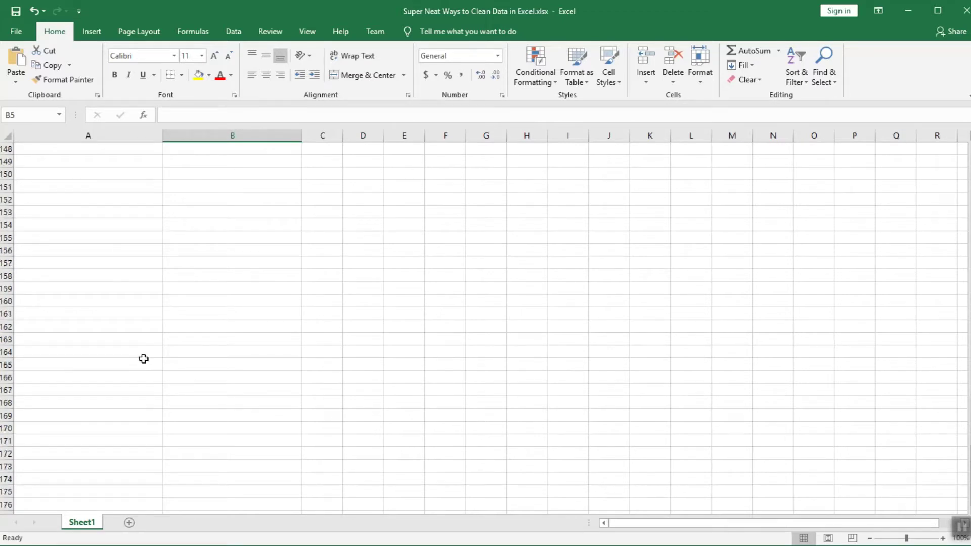
{"action": "scroll", "coordinate": [144, 357], "scroll_direction": "down", "scroll_amount": 20}
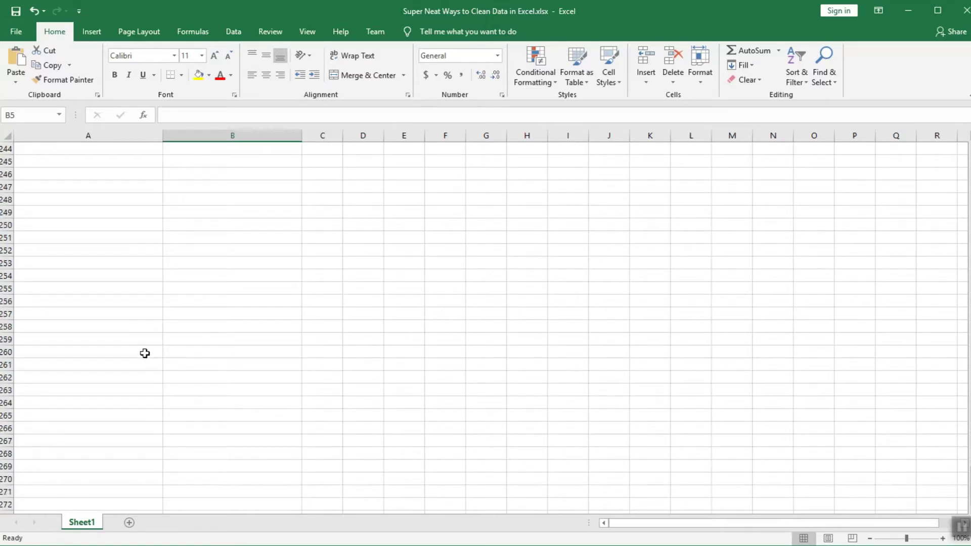
{"action": "scroll", "coordinate": [147, 350], "scroll_direction": "up", "scroll_amount": 6}
{"action": "scroll", "coordinate": [152, 346], "scroll_direction": "up", "scroll_amount": 20}
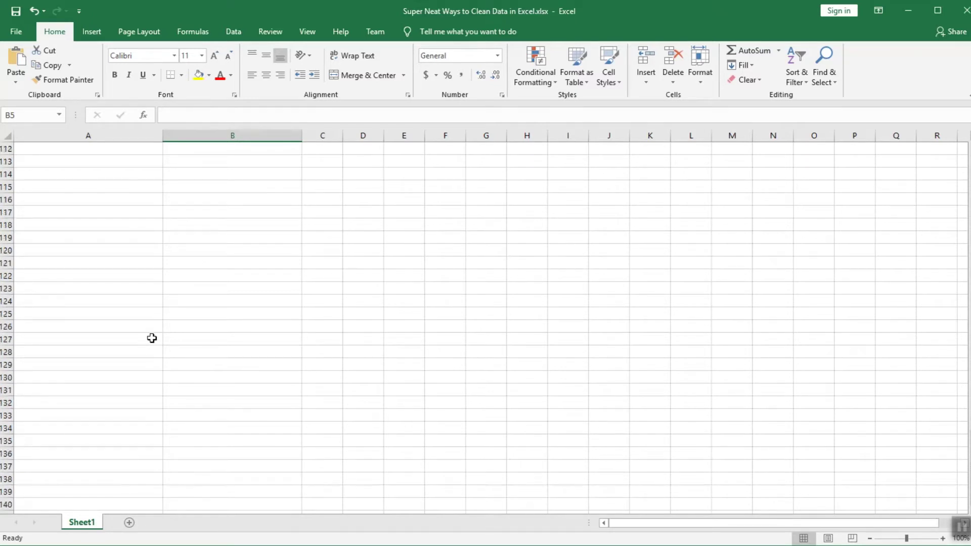
{"action": "left_click_drag", "start_coordinate": [960, 421], "coordinate": [961, 394]}
{"action": "scroll", "coordinate": [485, 329], "scroll_direction": "up", "scroll_amount": 5}
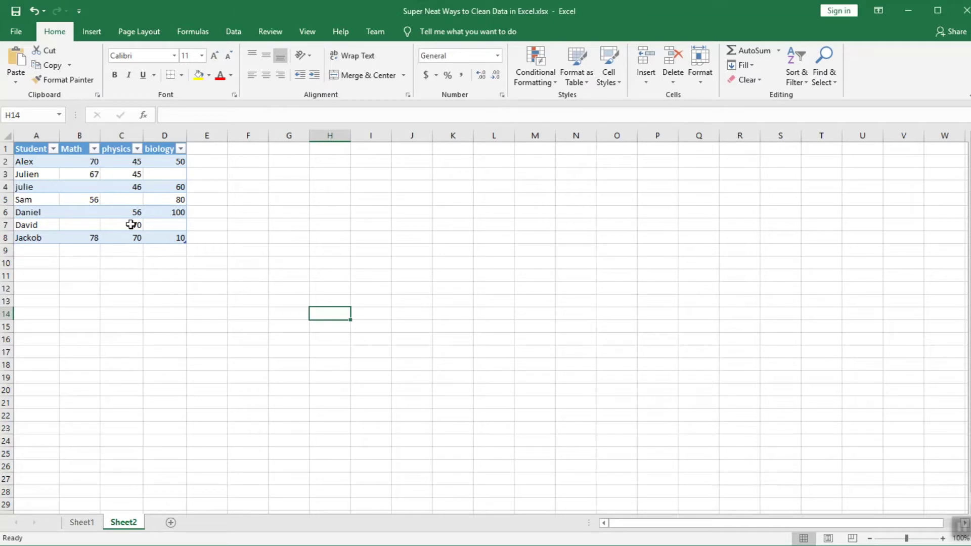
Step: Examine the blank score cells in the Math and biology columns of the student table on Sheet2
{"action": "left_click", "coordinate": [130, 224]}
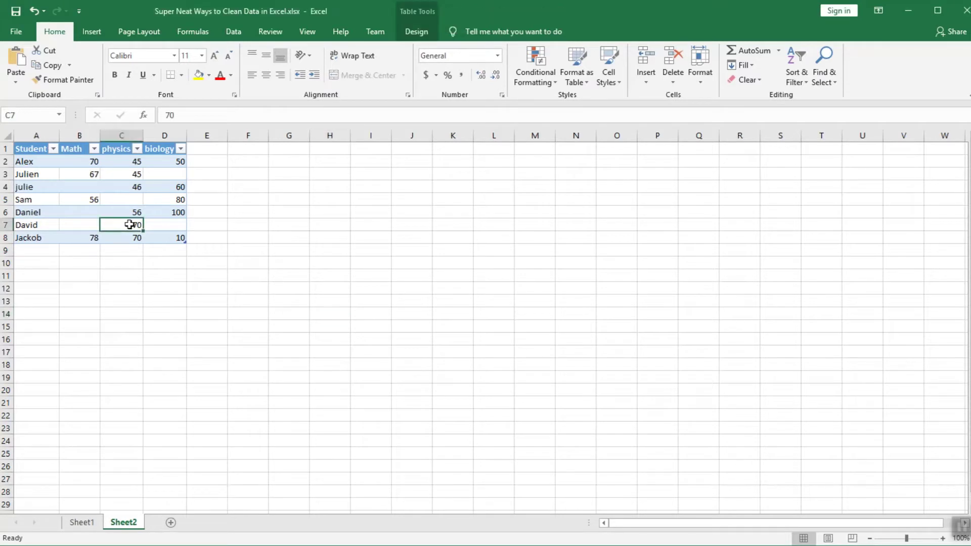
{"action": "left_click", "coordinate": [91, 222]}
{"action": "left_click", "coordinate": [90, 210]}
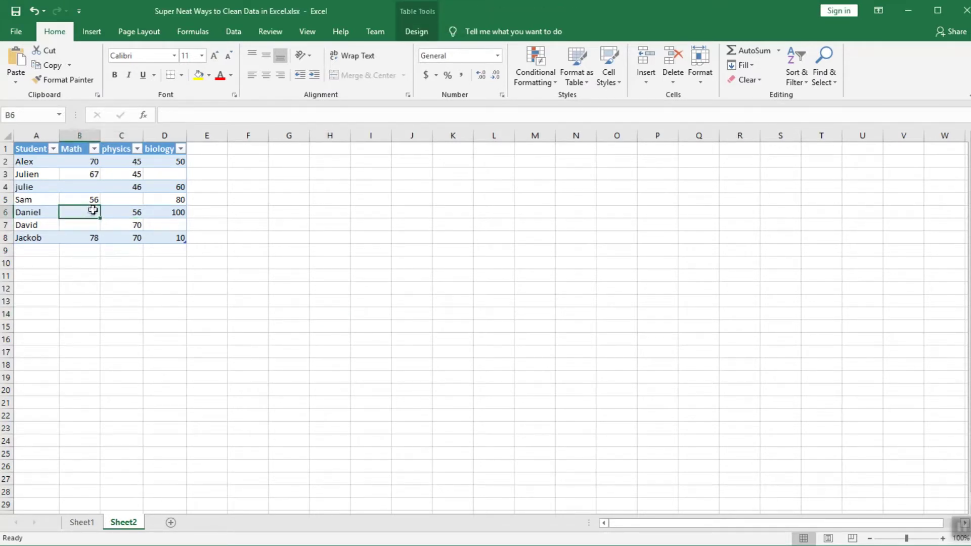
{"action": "left_click", "coordinate": [89, 225]}
{"action": "left_click", "coordinate": [87, 188]}
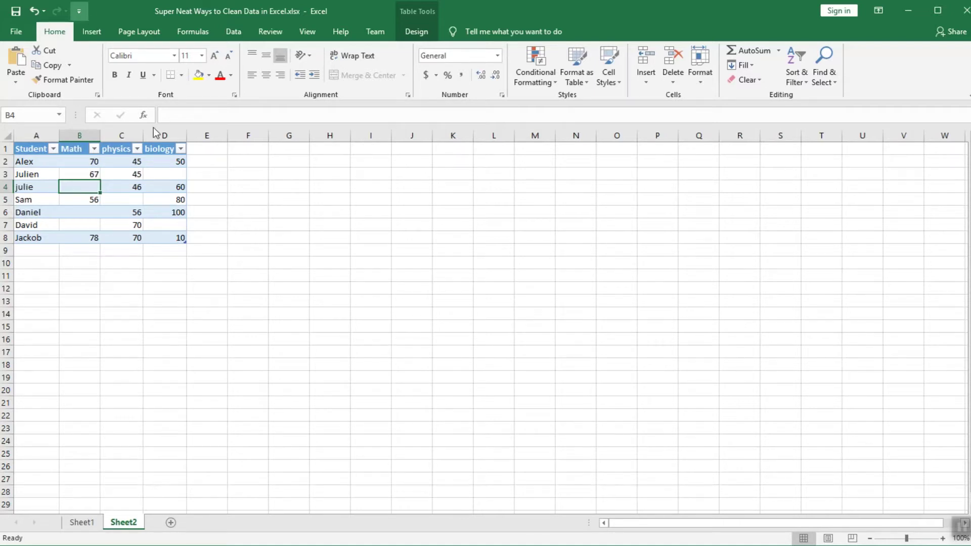
{"action": "left_click", "coordinate": [171, 174]}
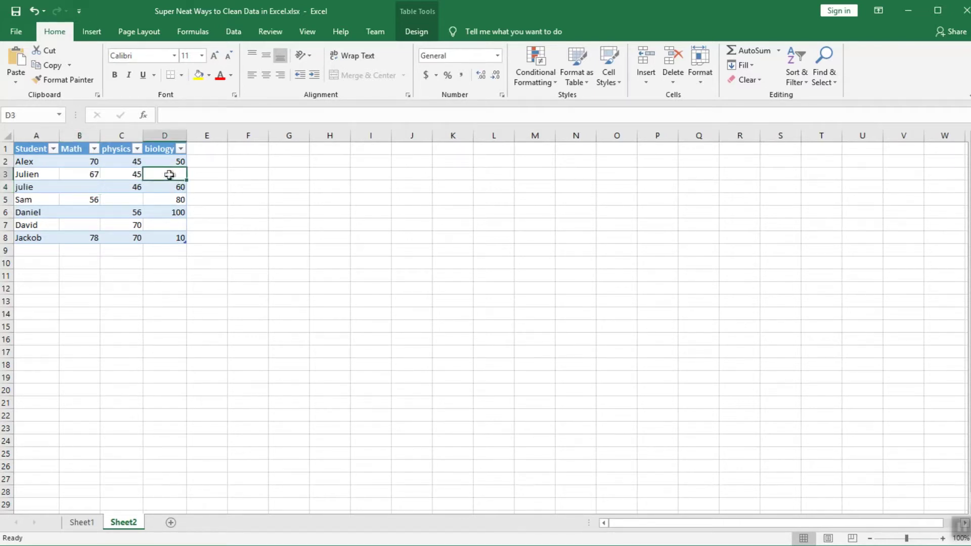
{"action": "left_click", "coordinate": [823, 78]}
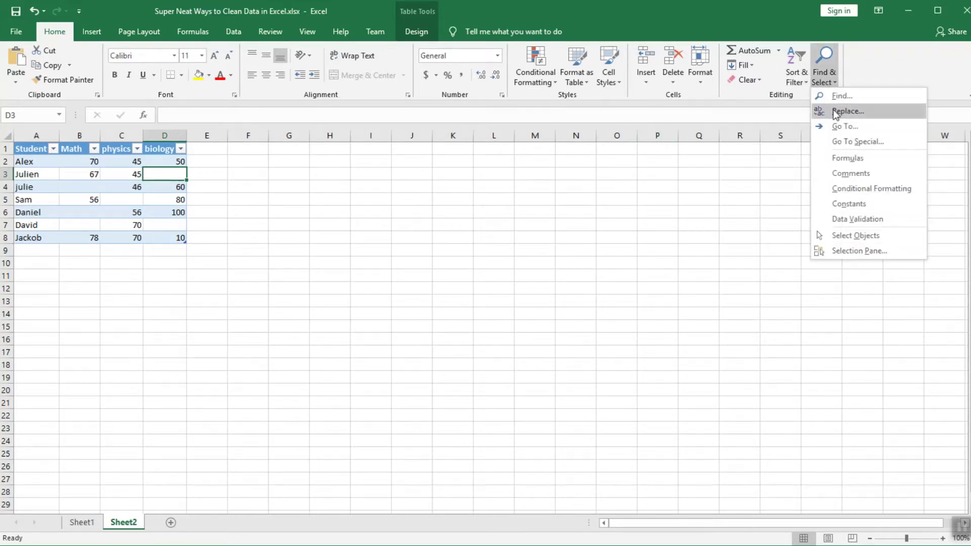
{"action": "left_click", "coordinate": [845, 142]}
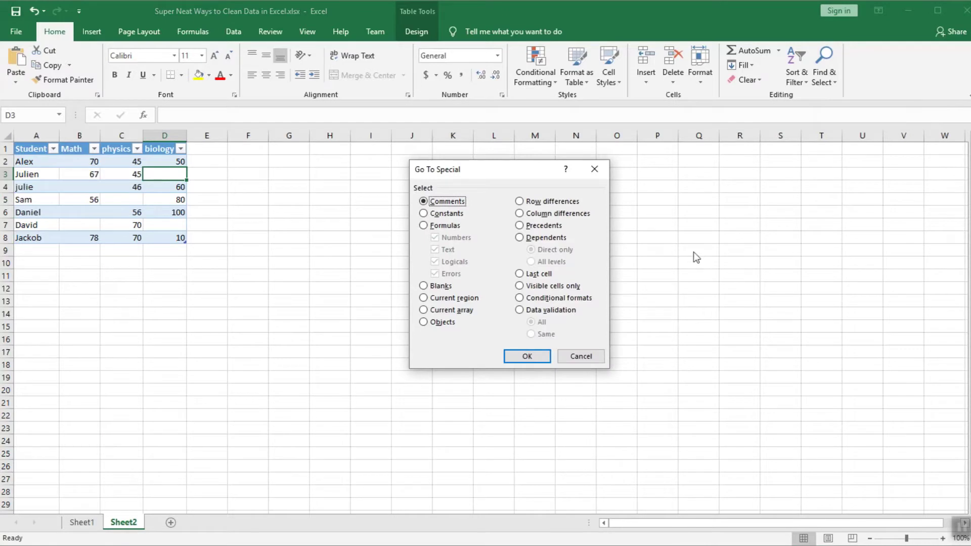
{"action": "left_click", "coordinate": [439, 287]}
{"action": "left_click", "coordinate": [580, 356]}
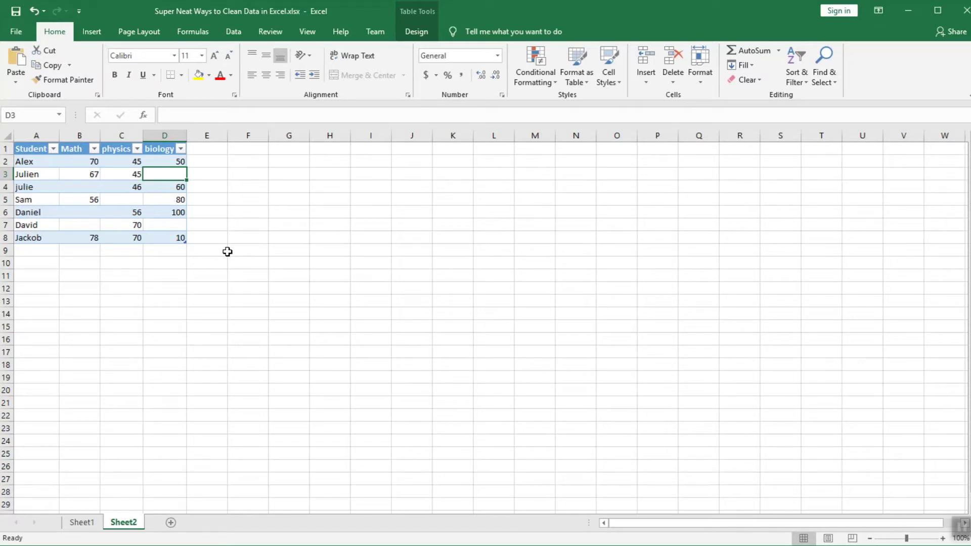
Step: Select all blank cells in the student score table with Go To Special
{"action": "key", "text": "ctrl+g"}
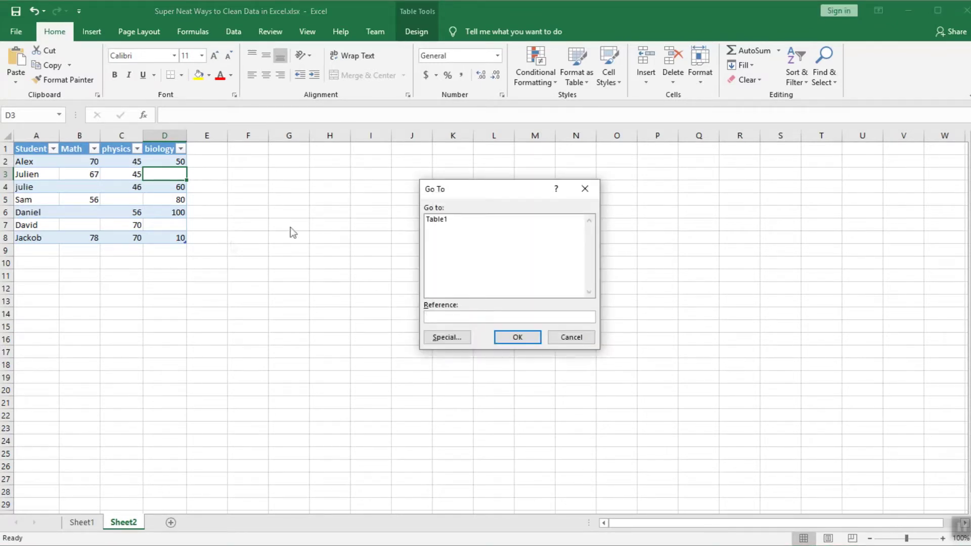
{"action": "left_click_drag", "start_coordinate": [451, 190], "coordinate": [434, 162]}
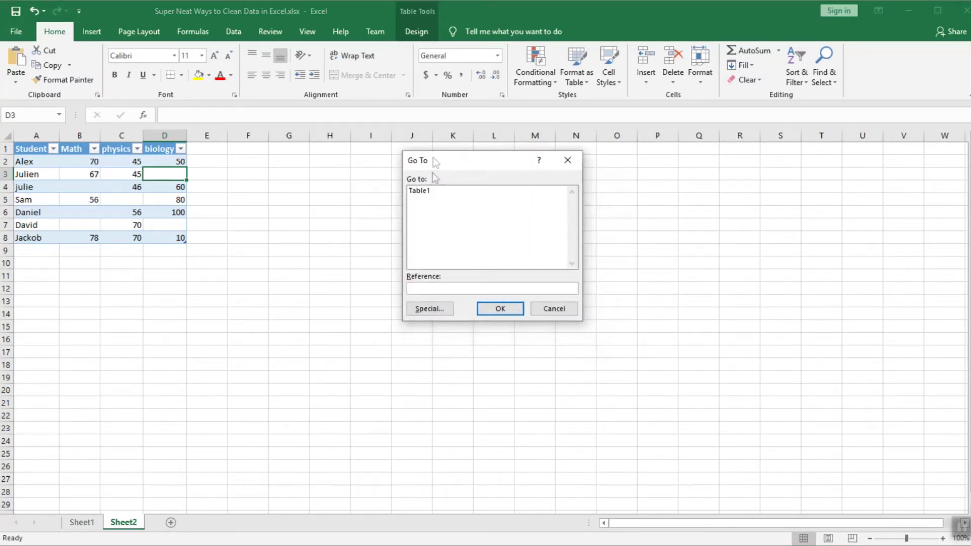
{"action": "left_click", "coordinate": [434, 309]}
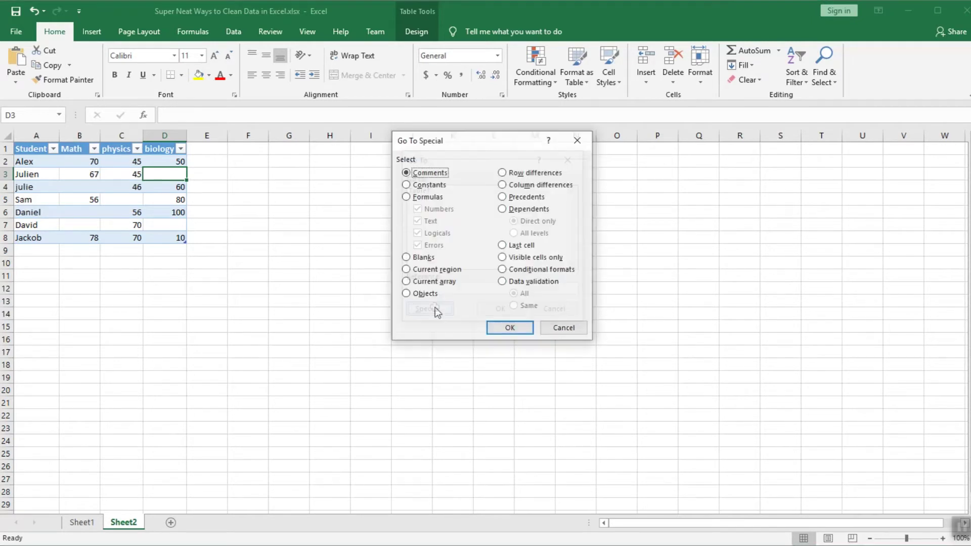
{"action": "left_click", "coordinate": [407, 258]}
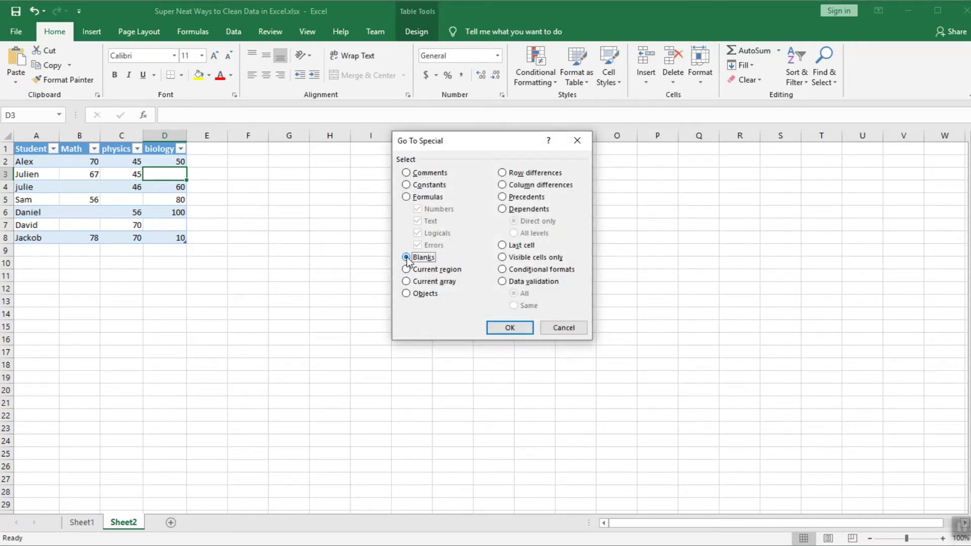
{"action": "left_click", "coordinate": [509, 328]}
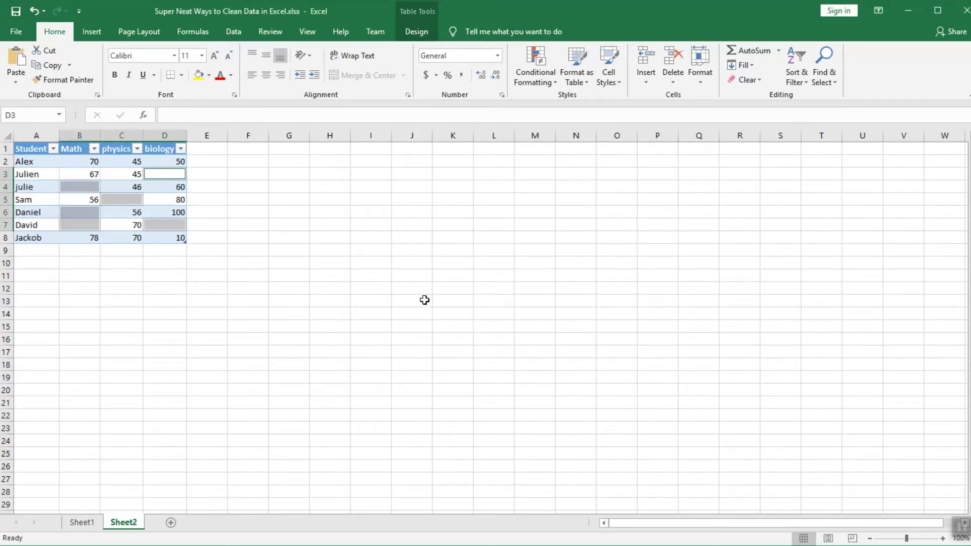
Step: Reselect the table's blank cells starting from D3 with Go To Special and fill them all with "did not appear"
{"action": "left_click", "coordinate": [162, 172]}
{"action": "key", "text": "F5"}
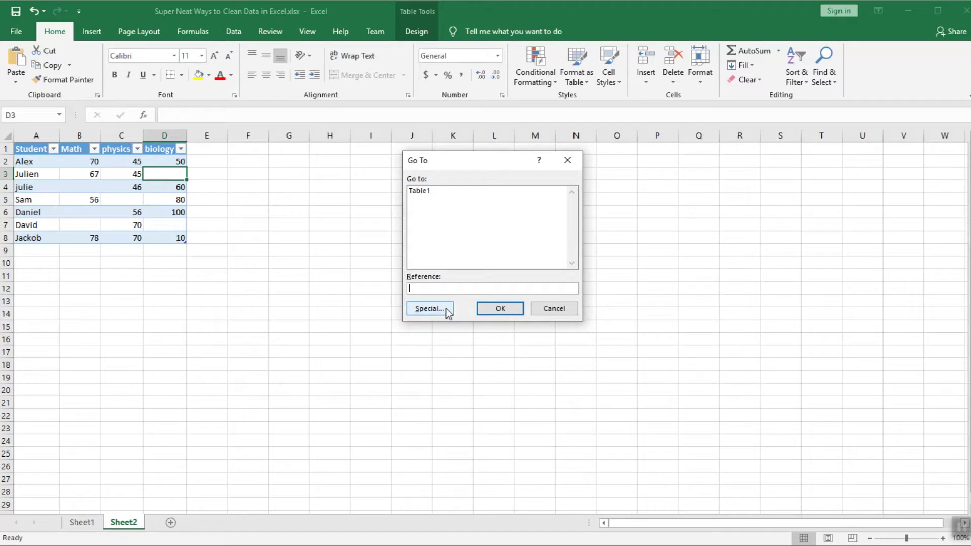
{"action": "left_click", "coordinate": [448, 309]}
{"action": "left_click", "coordinate": [412, 257]}
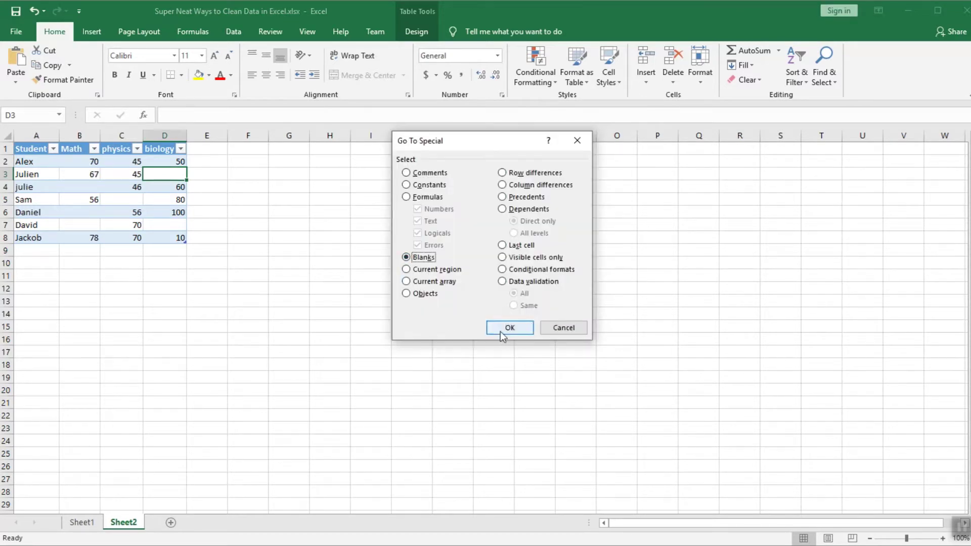
{"action": "left_click", "coordinate": [510, 328]}
{"action": "type", "text": "not"}
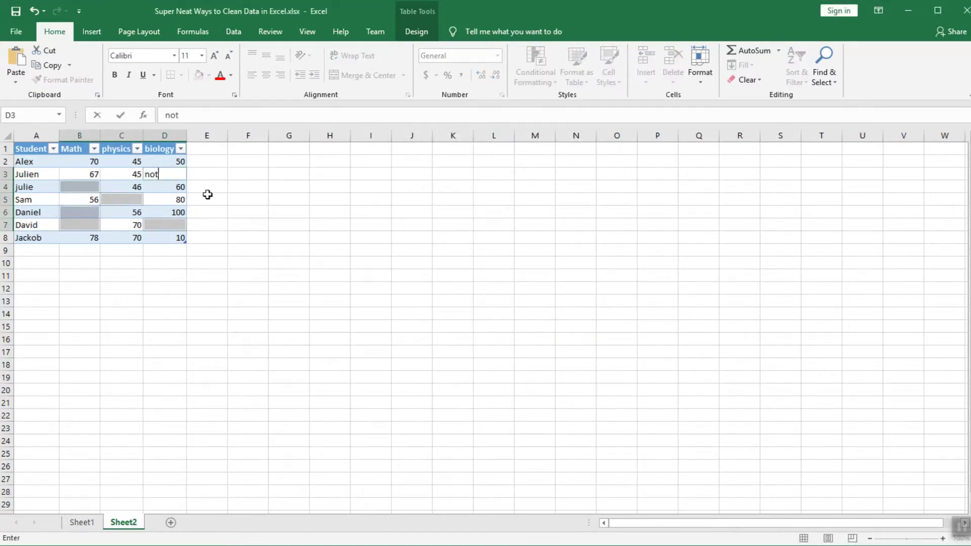
{"action": "type", "text": "did not appear"}
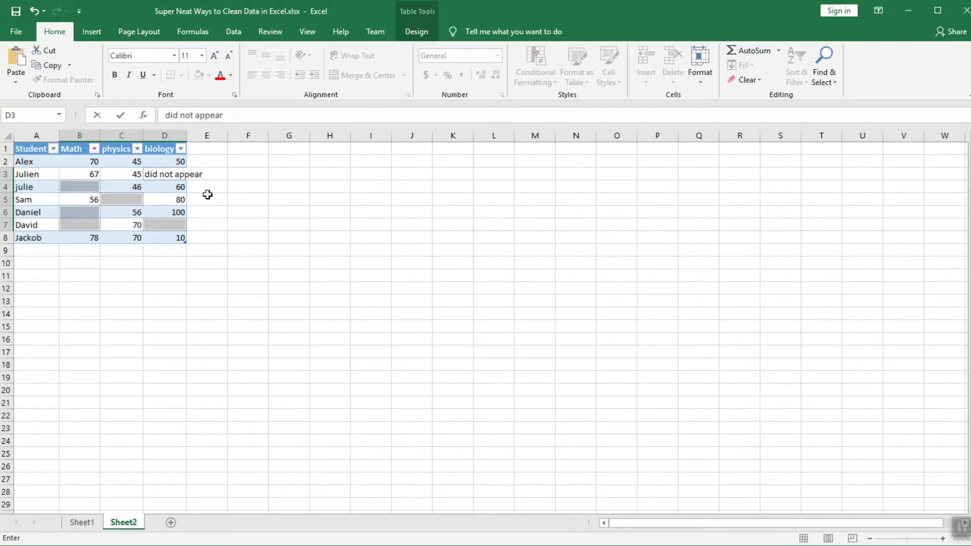
{"action": "key", "text": "ctrl+Return"}
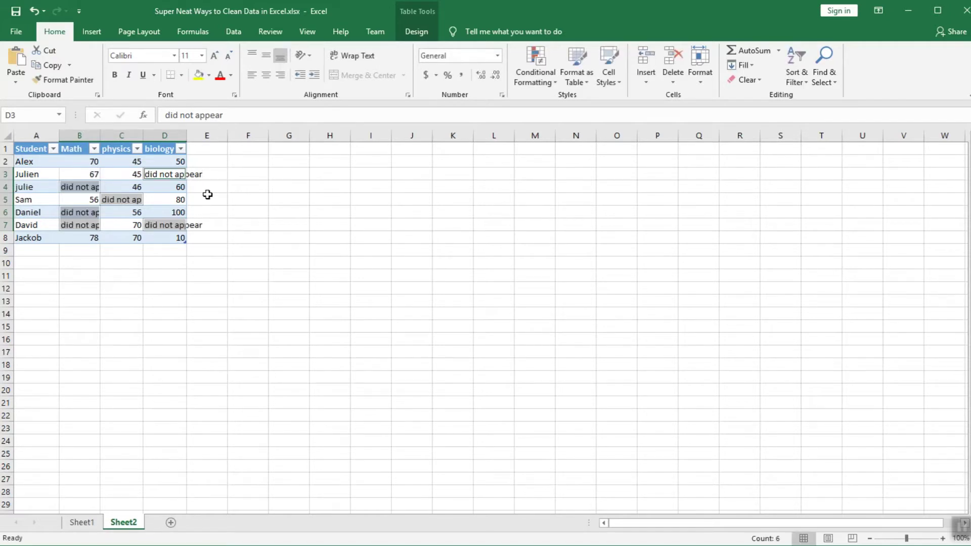
Step: Widen the biology, physics and Math columns to fit the "did not appear" entries
{"action": "left_click", "coordinate": [171, 288]}
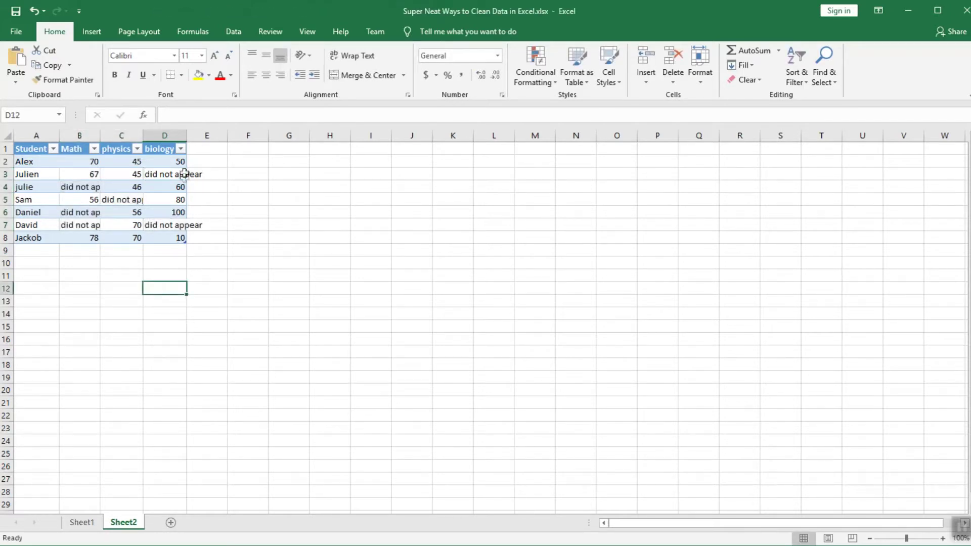
{"action": "left_click_drag", "start_coordinate": [190, 133], "coordinate": [210, 135]}
{"action": "left_click_drag", "start_coordinate": [144, 134], "coordinate": [169, 135]}
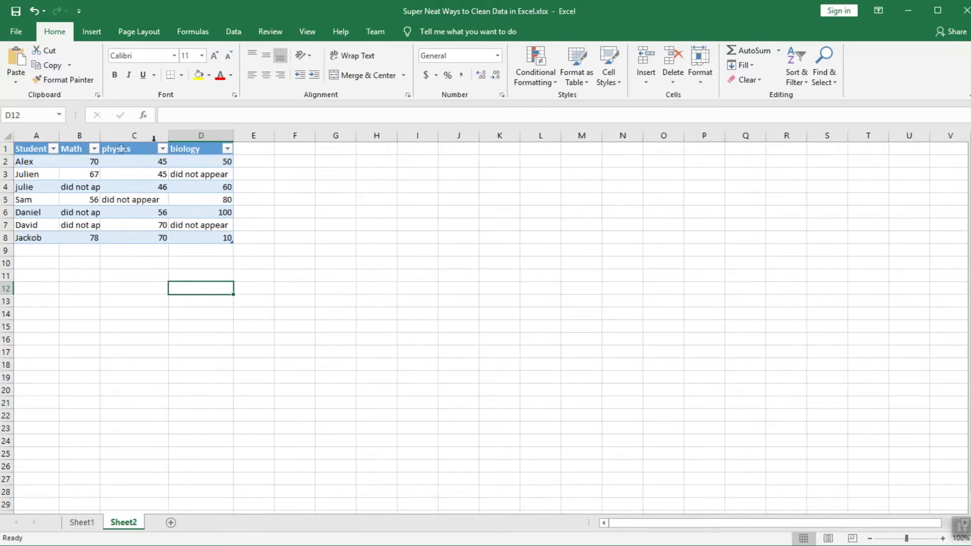
{"action": "left_click_drag", "start_coordinate": [100, 135], "coordinate": [127, 140]}
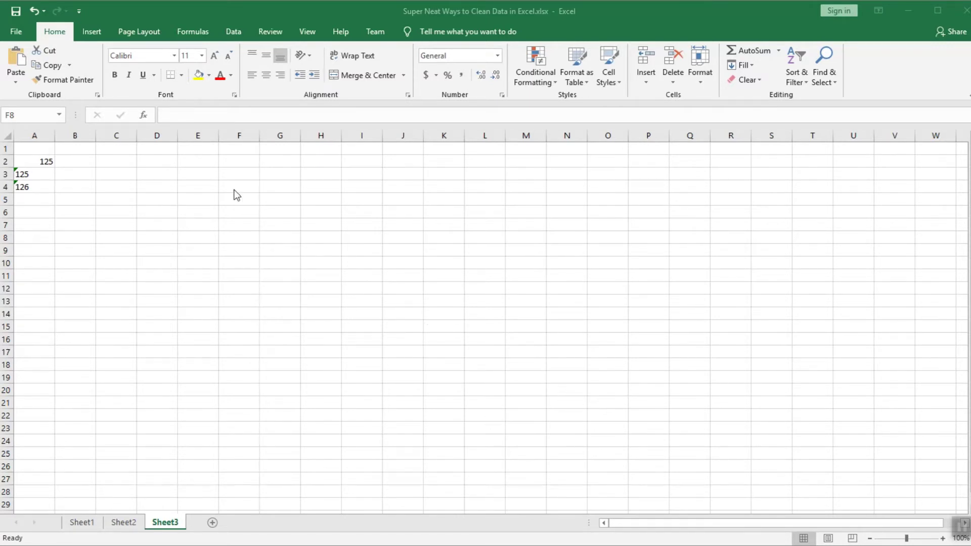
Step: Compare the number formats and alignment of cells A2, A3 and A4 on Sheet3
{"action": "left_click", "coordinate": [39, 160]}
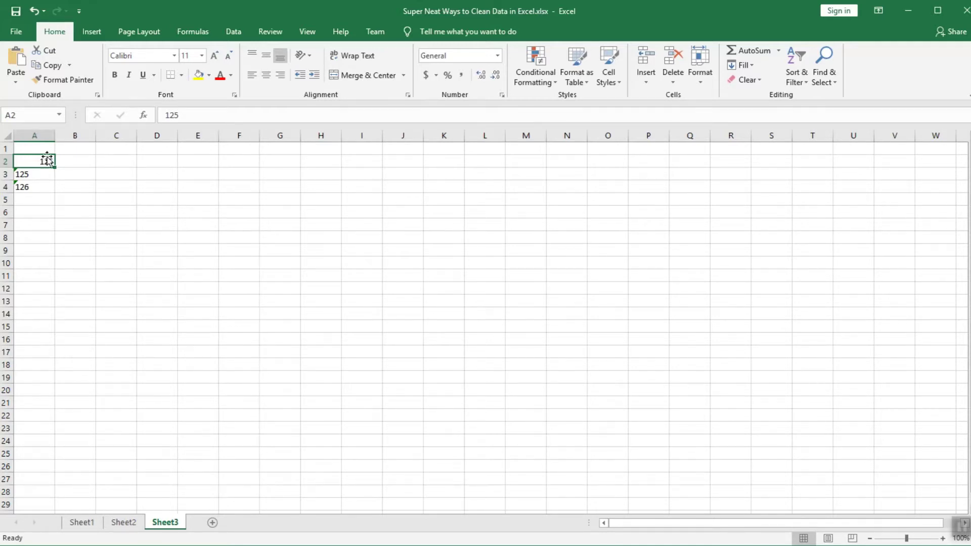
{"action": "left_click", "coordinate": [32, 176]}
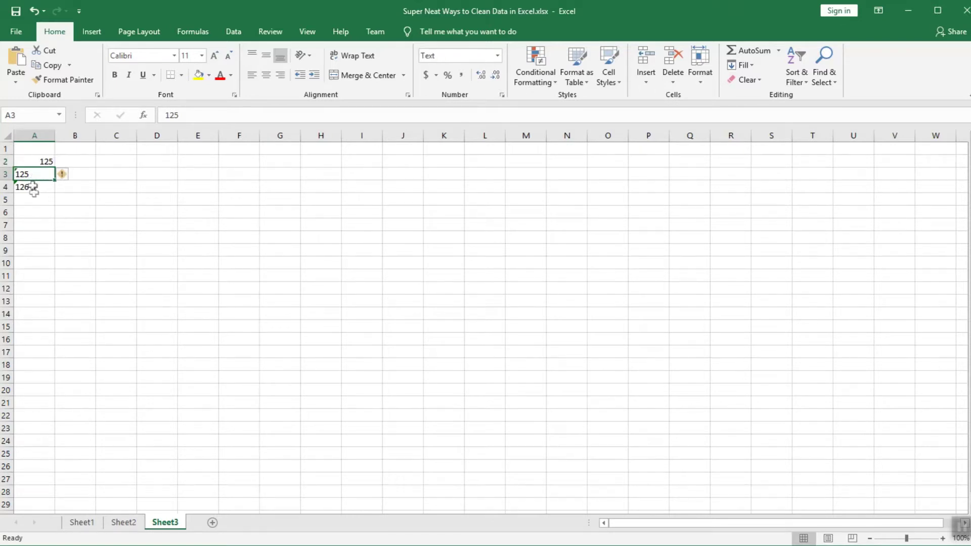
{"action": "left_click", "coordinate": [32, 186]}
{"action": "left_click", "coordinate": [36, 175]}
{"action": "left_click", "coordinate": [44, 161]}
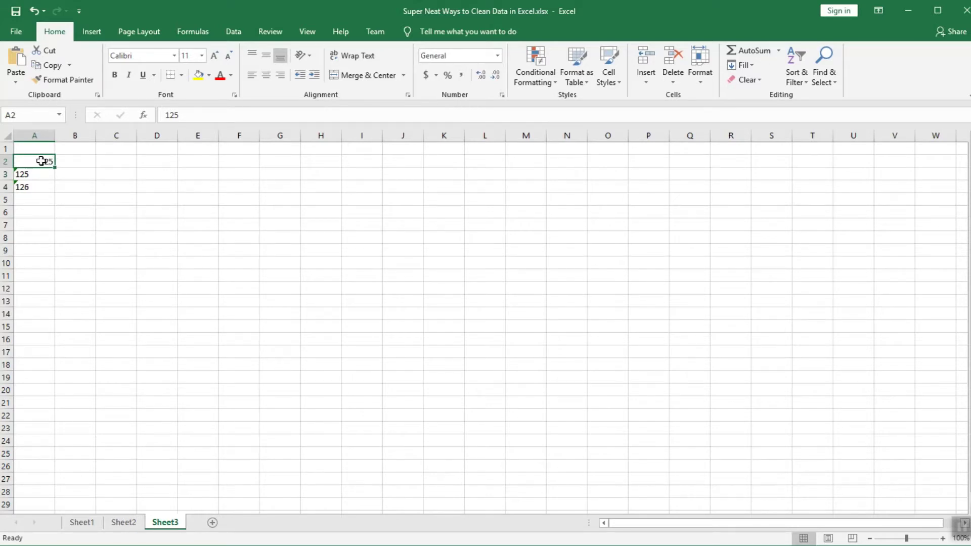
{"action": "left_click", "coordinate": [38, 176]}
{"action": "left_click", "coordinate": [35, 187]}
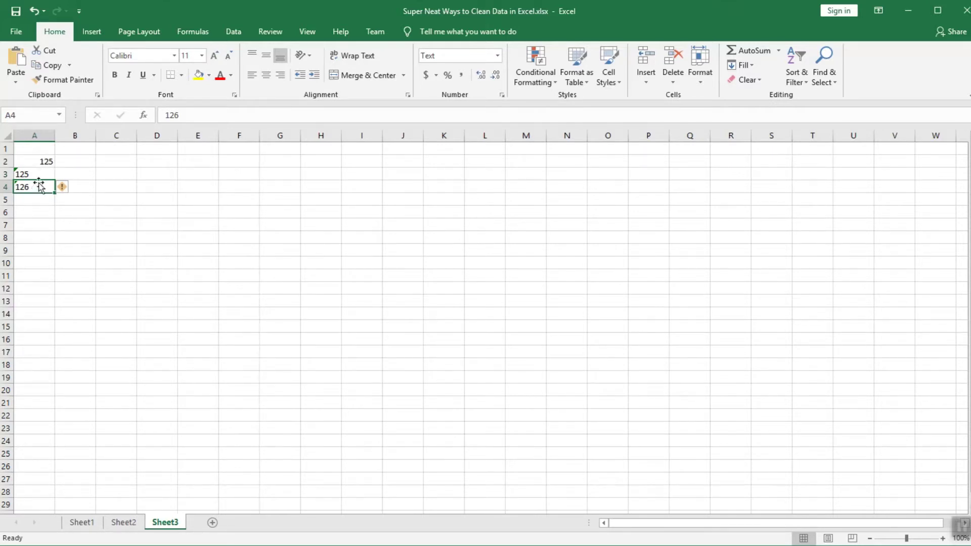
{"action": "left_click", "coordinate": [122, 159]}
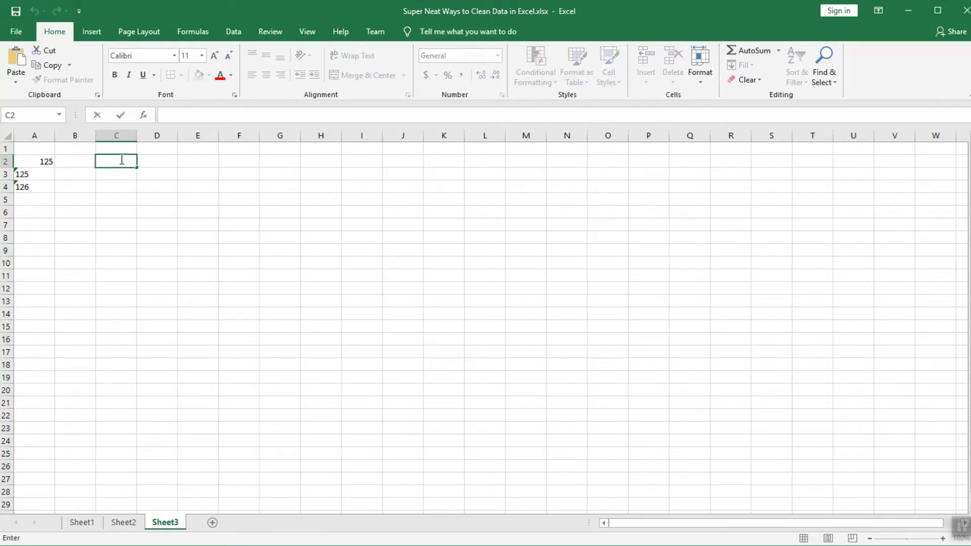
{"action": "type", "text": "="}
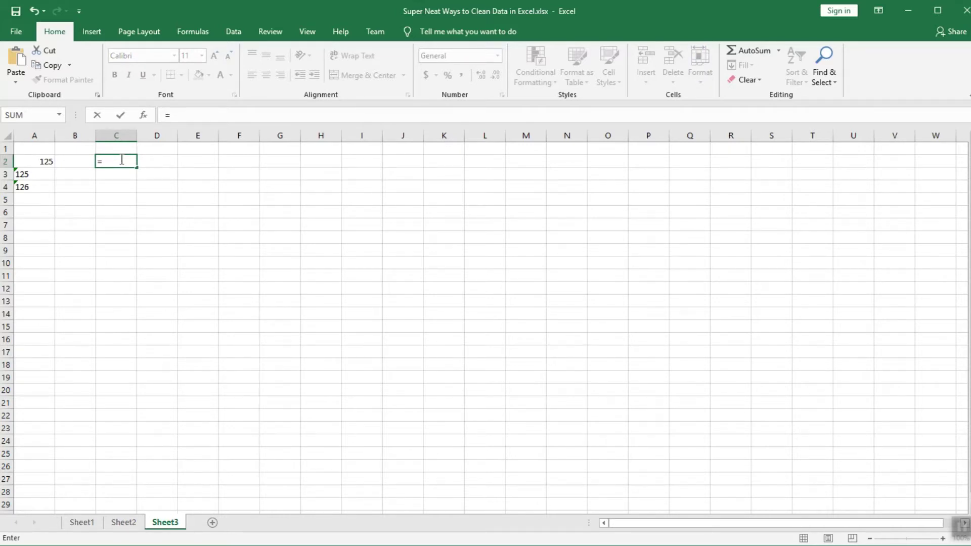
{"action": "key", "text": "Escape"}
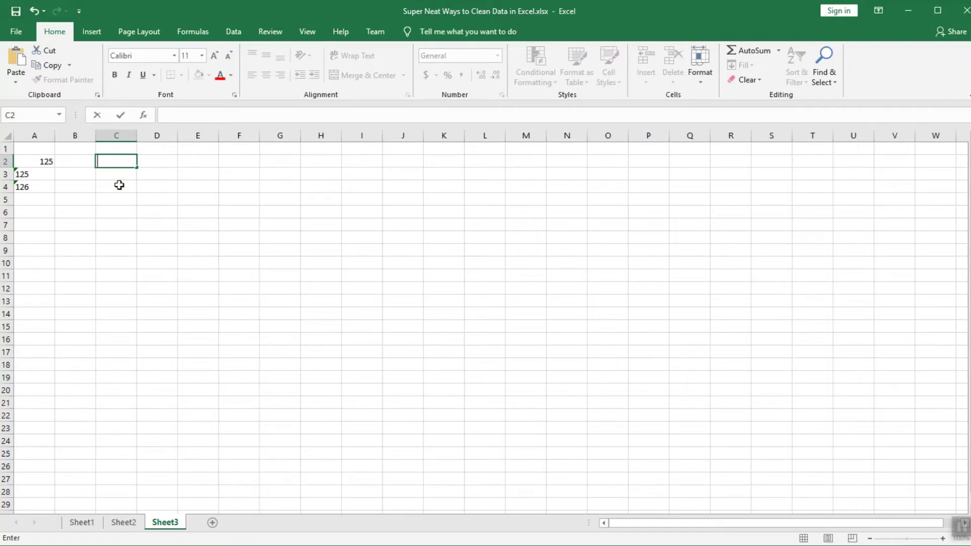
Step: Enter 200 in cell D2 and compare it with A2 using the formula =D2>A2 in C2
{"action": "left_click", "coordinate": [169, 161]}
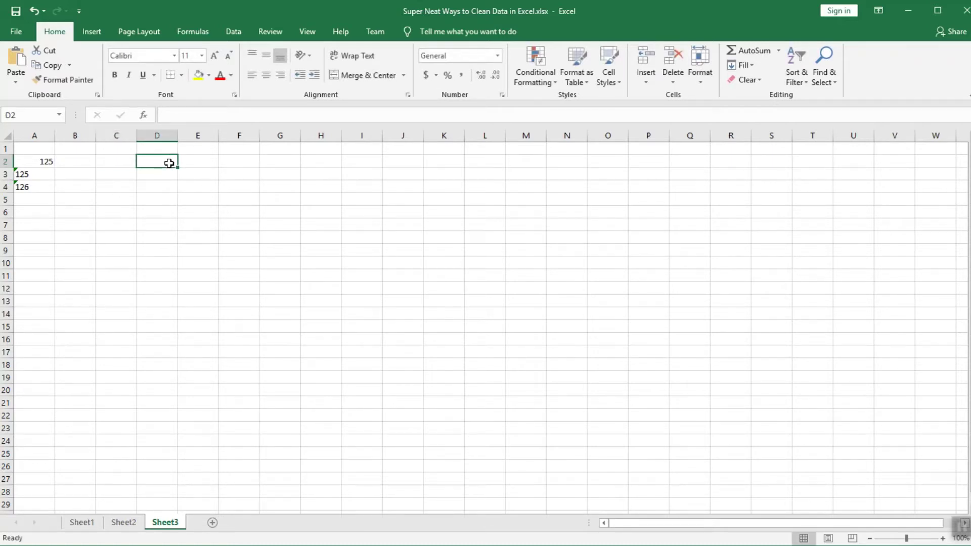
{"action": "type", "text": "200"}
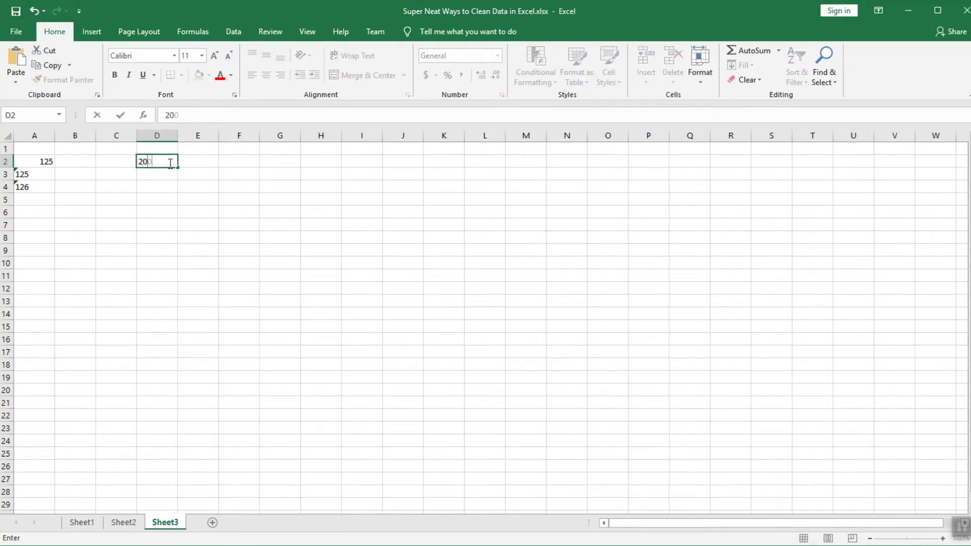
{"action": "left_click", "coordinate": [103, 161]}
{"action": "type", "text": "="}
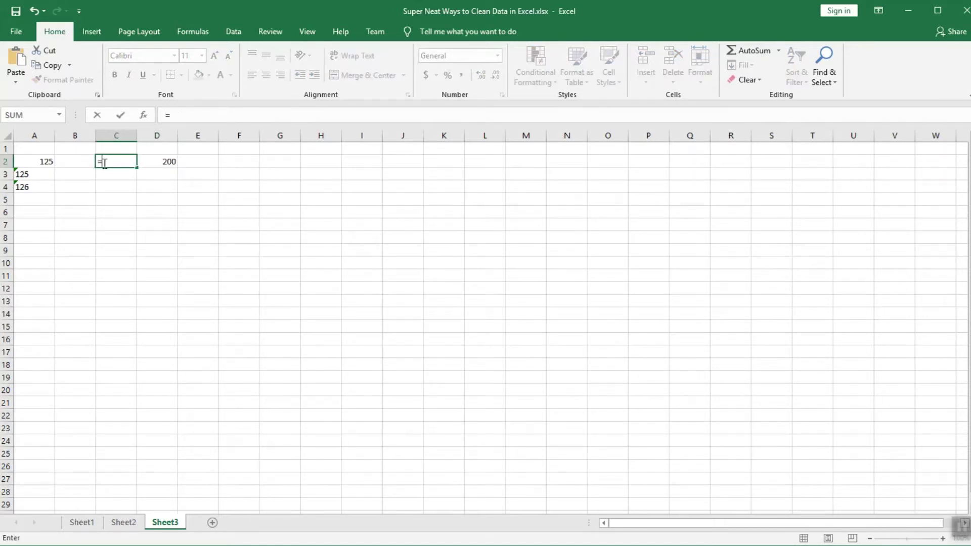
{"action": "left_click", "coordinate": [163, 162]}
{"action": "type", "text": ">"}
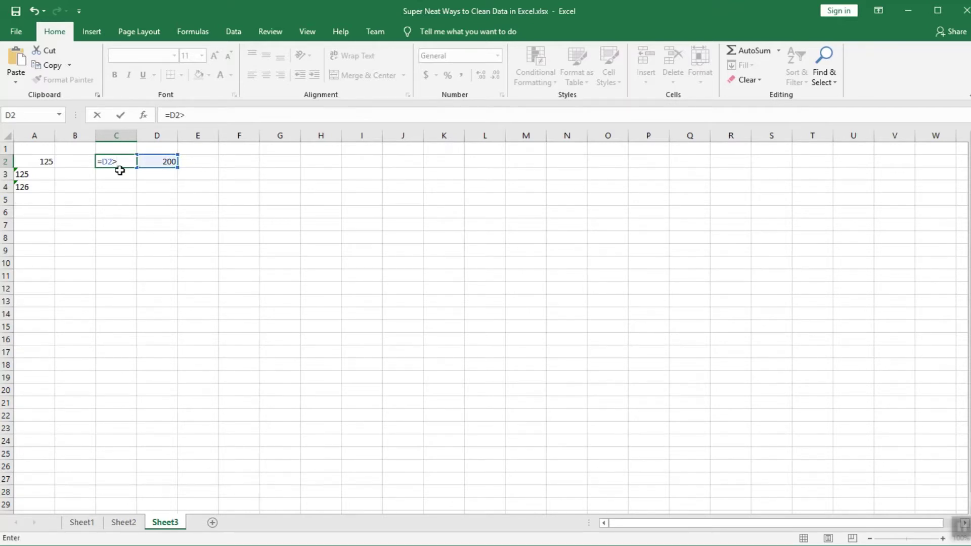
{"action": "left_click", "coordinate": [46, 161]}
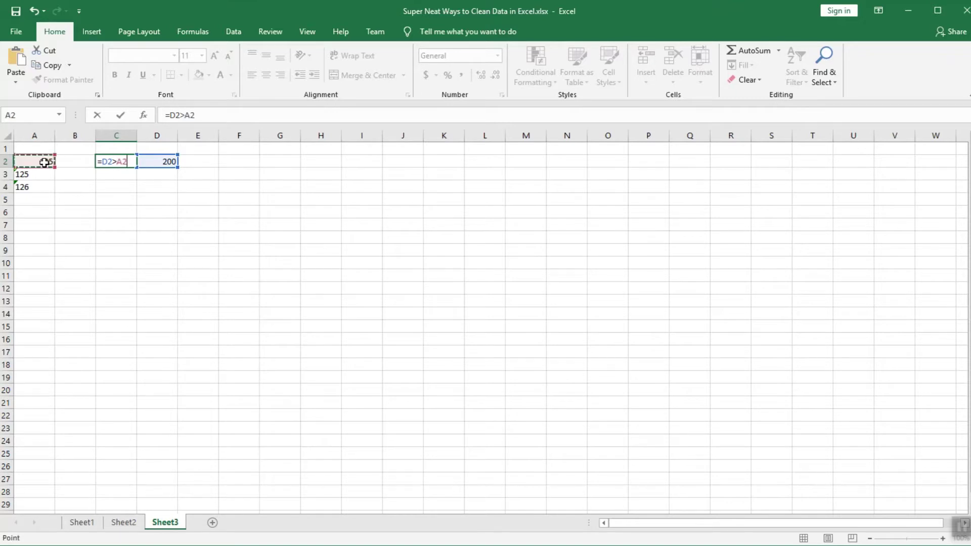
{"action": "key", "text": "Return"}
{"action": "left_click", "coordinate": [123, 160]}
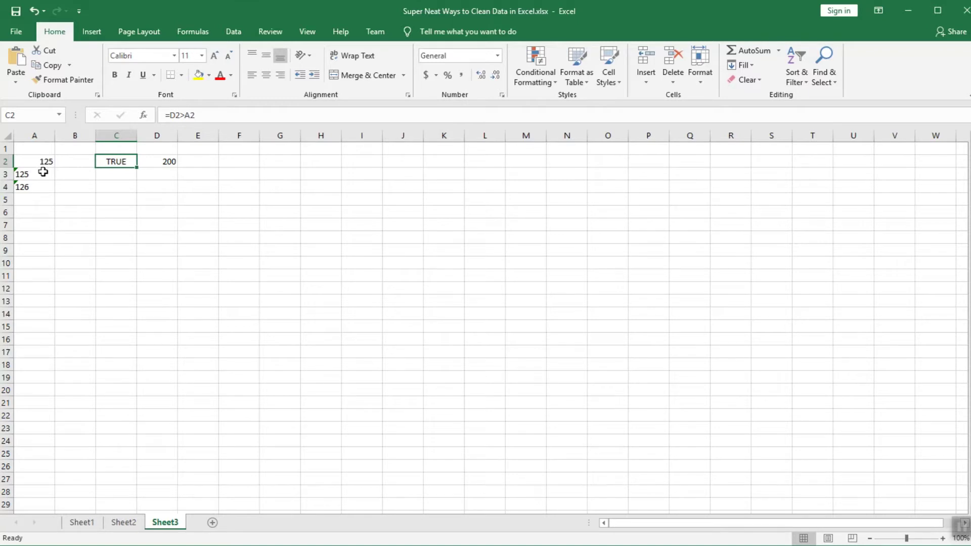
Step: Fill the comparison formula from C2 down through C4
{"action": "left_click", "coordinate": [38, 187]}
{"action": "left_click", "coordinate": [38, 174]}
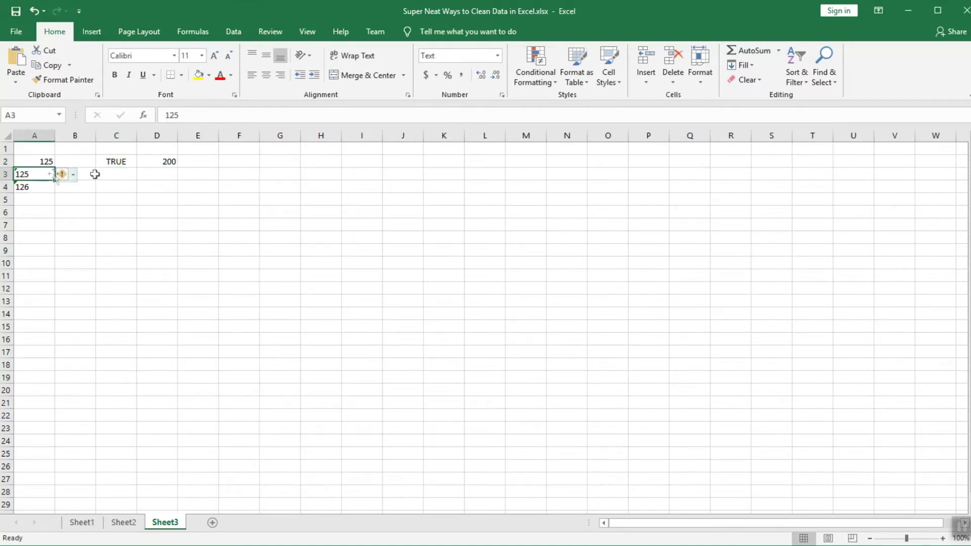
{"action": "left_click", "coordinate": [116, 162]}
{"action": "left_click_drag", "start_coordinate": [136, 167], "coordinate": [134, 193]}
Step: Check the comparison formula in C3 against the value and format of cell A3
{"action": "left_click", "coordinate": [119, 176]}
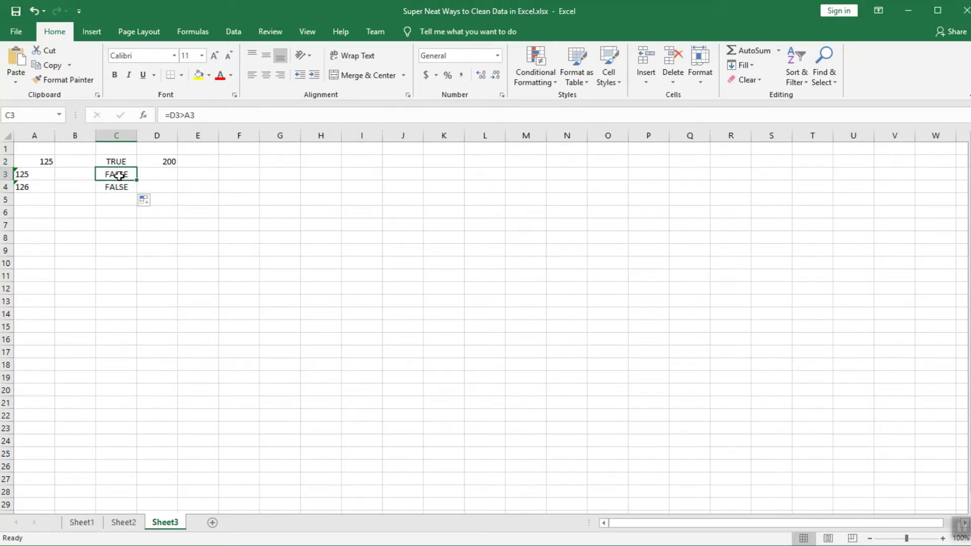
{"action": "left_click", "coordinate": [47, 174]}
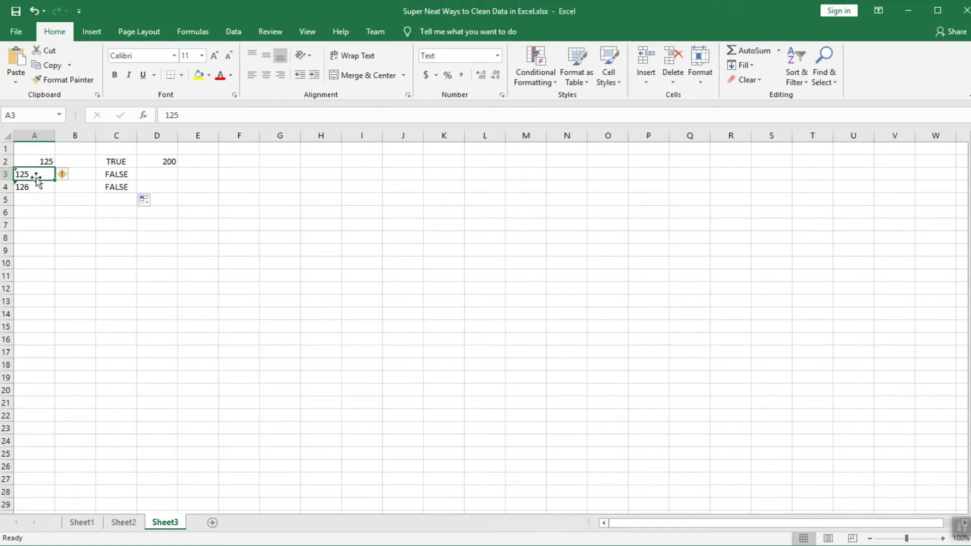
{"action": "left_click", "coordinate": [114, 175]}
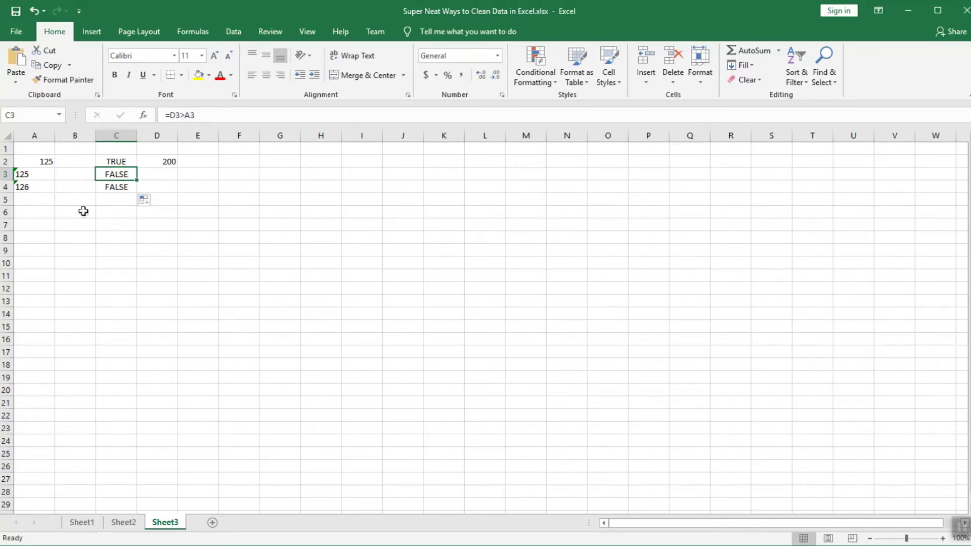
Step: Apply the Number format to cells A3 and A4, and check both cells
{"action": "left_click", "coordinate": [39, 174]}
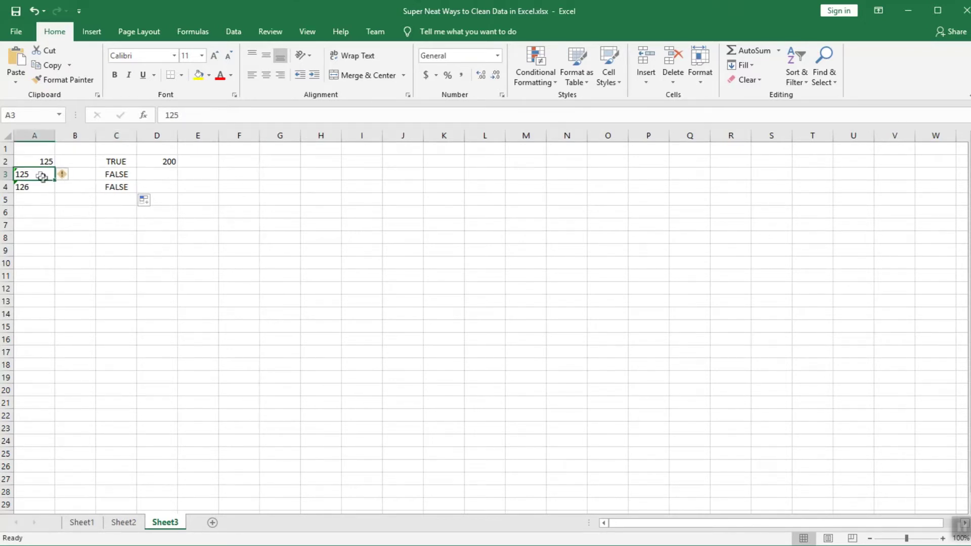
{"action": "left_click_drag", "start_coordinate": [40, 177], "coordinate": [41, 188]}
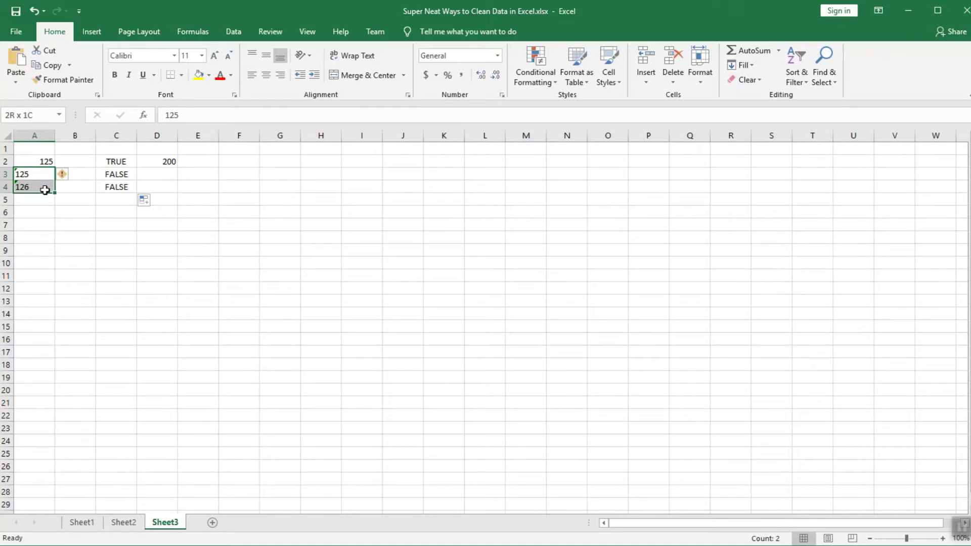
{"action": "left_click", "coordinate": [497, 55]}
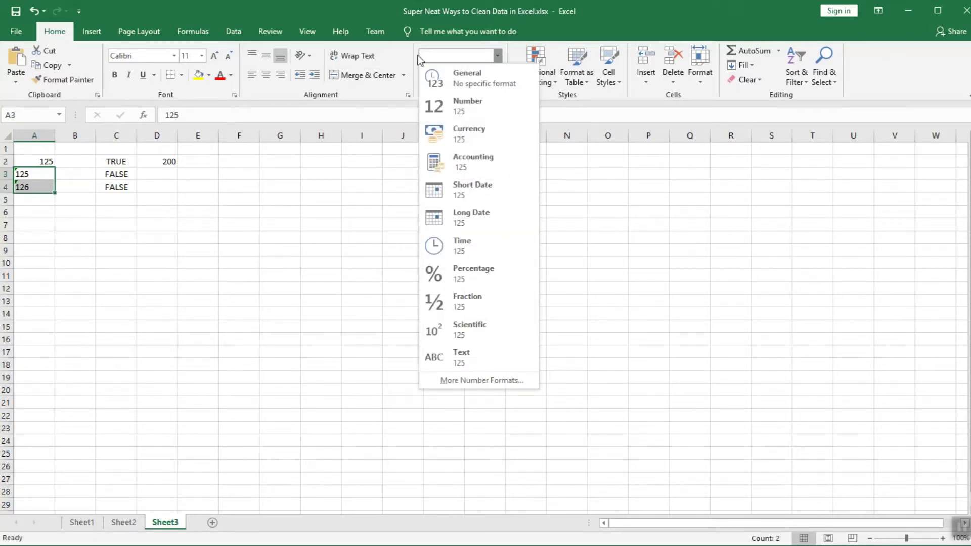
{"action": "left_click", "coordinate": [472, 106]}
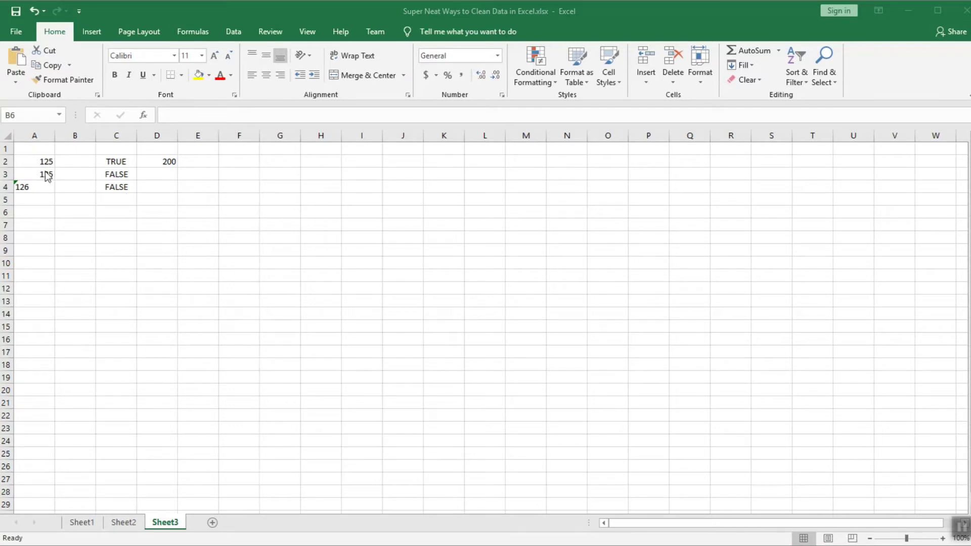
{"action": "left_click", "coordinate": [37, 174]}
{"action": "left_click", "coordinate": [31, 186]}
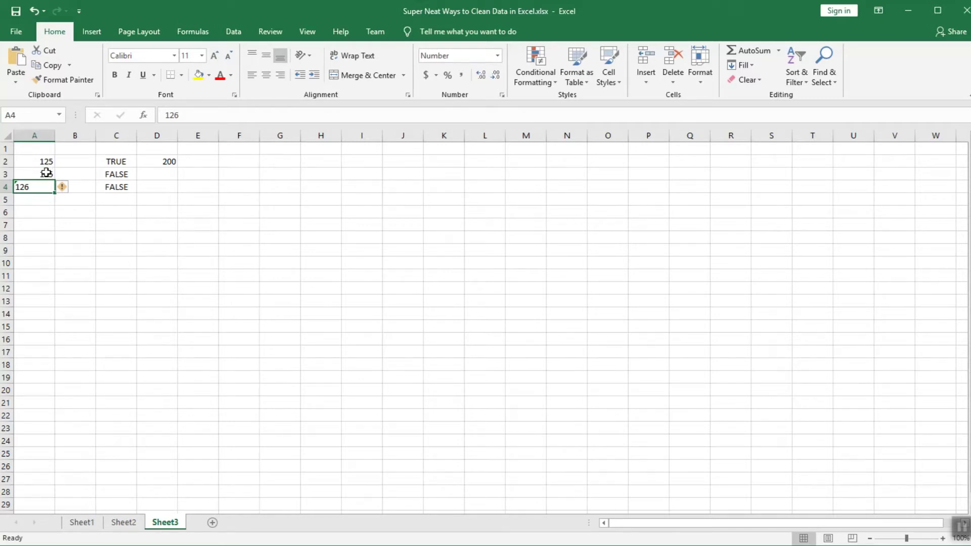
Step: Undo the Number format applied to cells A3 and A4
{"action": "left_click", "coordinate": [46, 172]}
{"action": "key", "text": "Right"}
{"action": "key", "text": "Down"}
{"action": "key", "text": "Down"}
{"action": "key", "text": "Down"}
{"action": "left_click", "coordinate": [45, 174]}
{"action": "key", "text": "ctrl+z"}
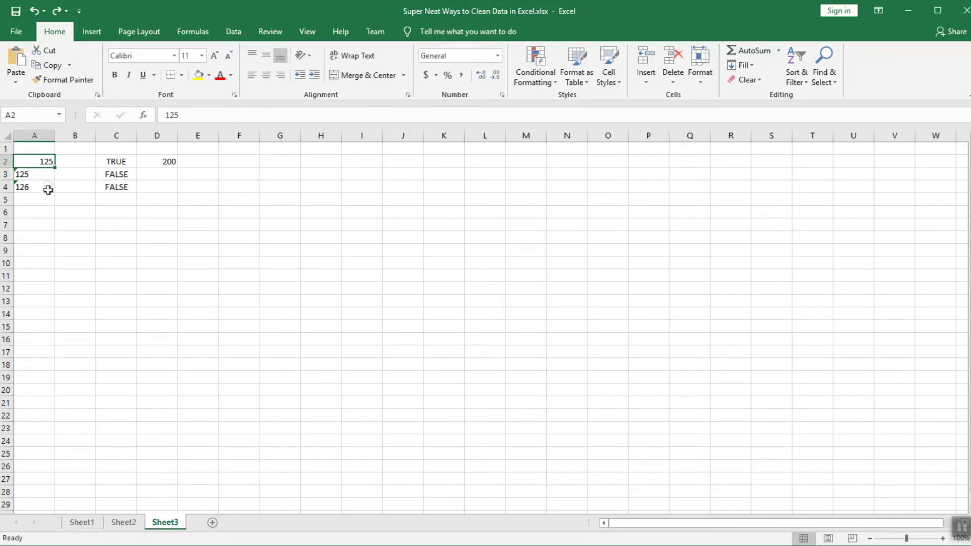
Step: Convert the numbers stored as text in cells A3 and A4 to real numbers using the error-checking option
{"action": "left_click", "coordinate": [47, 188]}
{"action": "left_click", "coordinate": [45, 173]}
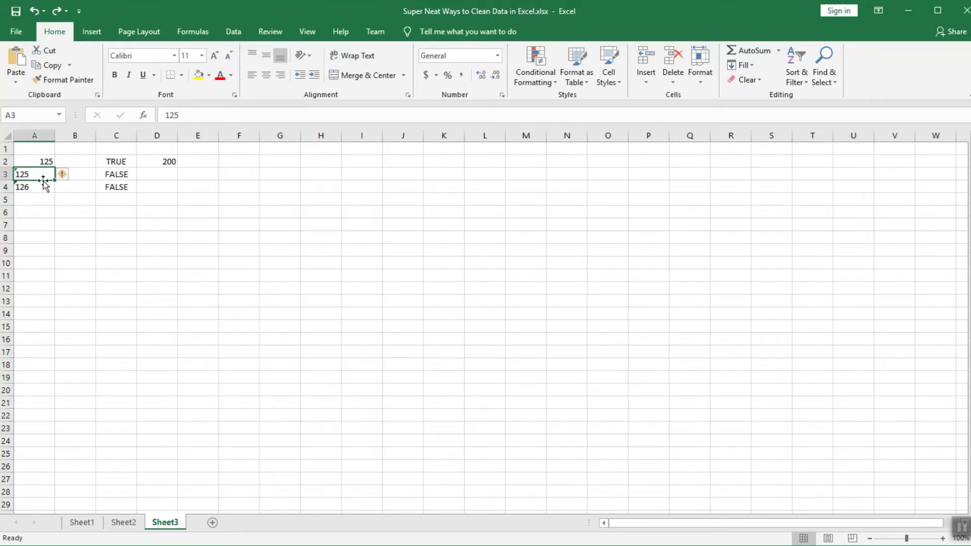
{"action": "mouse_move", "coordinate": [63, 178]}
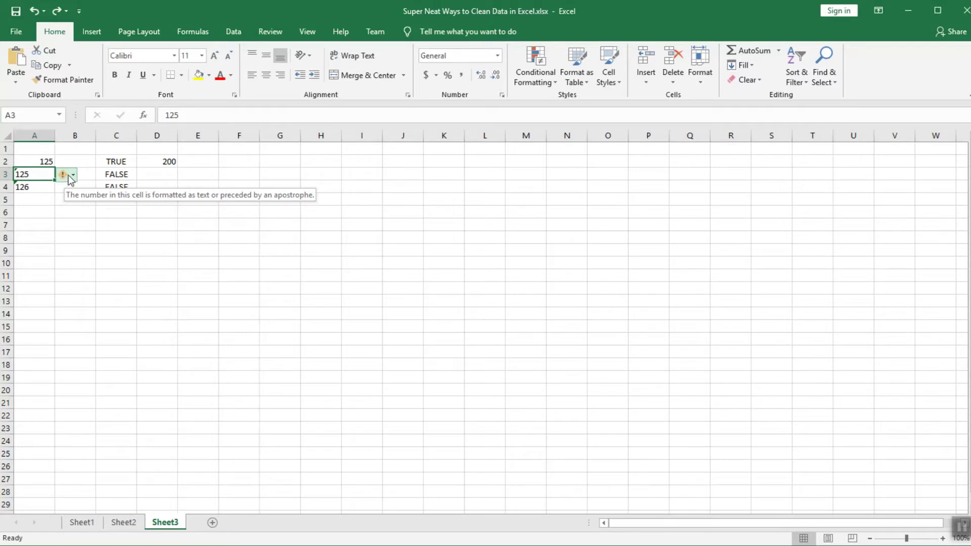
{"action": "left_click_drag", "start_coordinate": [41, 175], "coordinate": [42, 190]}
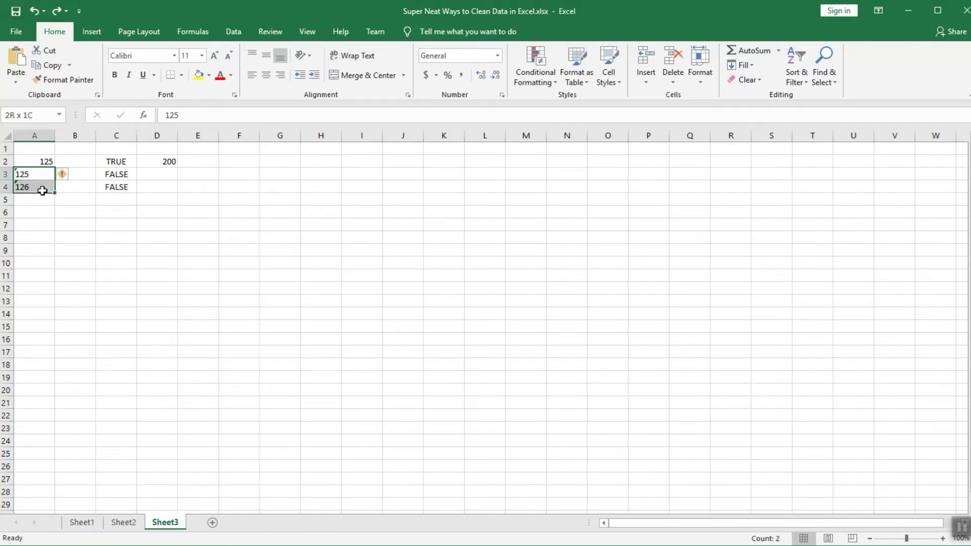
{"action": "mouse_move", "coordinate": [59, 178]}
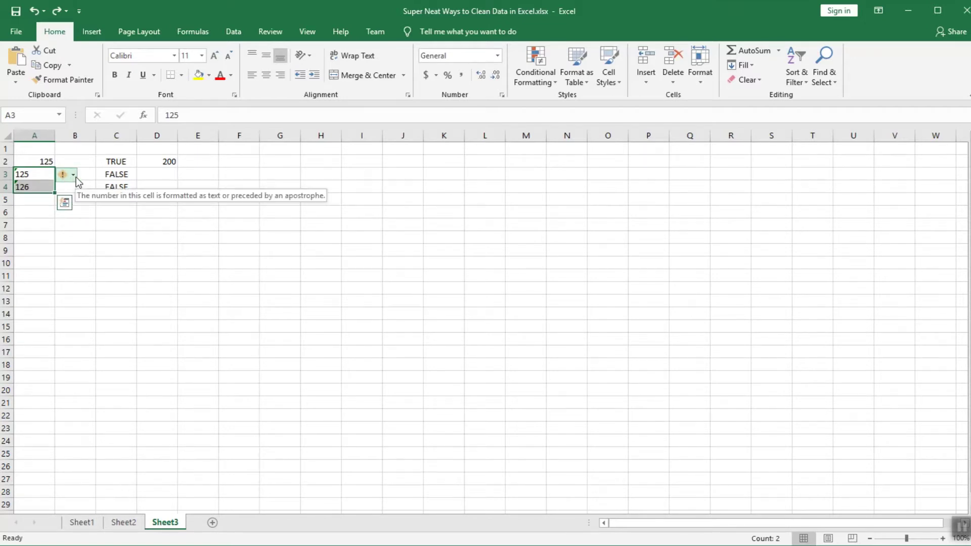
{"action": "left_click", "coordinate": [74, 175]}
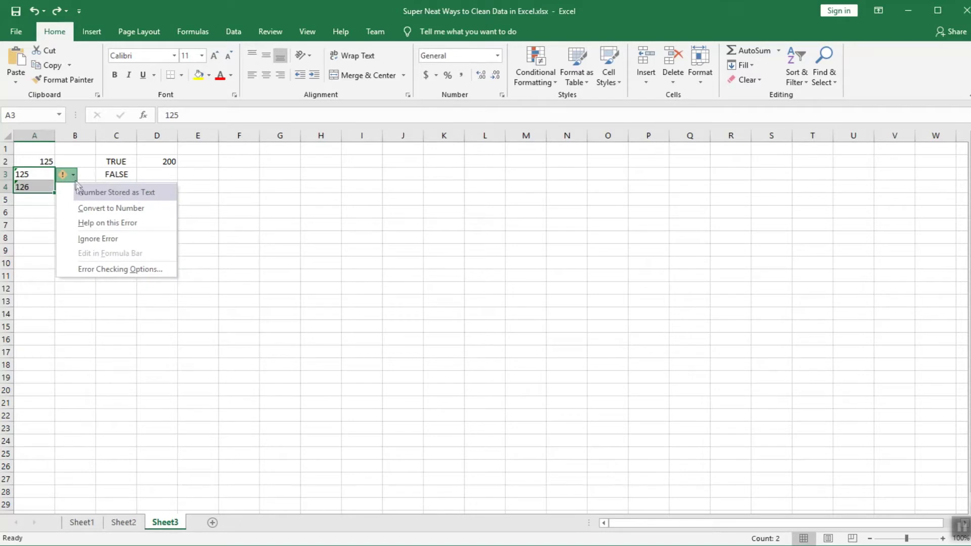
{"action": "left_click", "coordinate": [96, 210]}
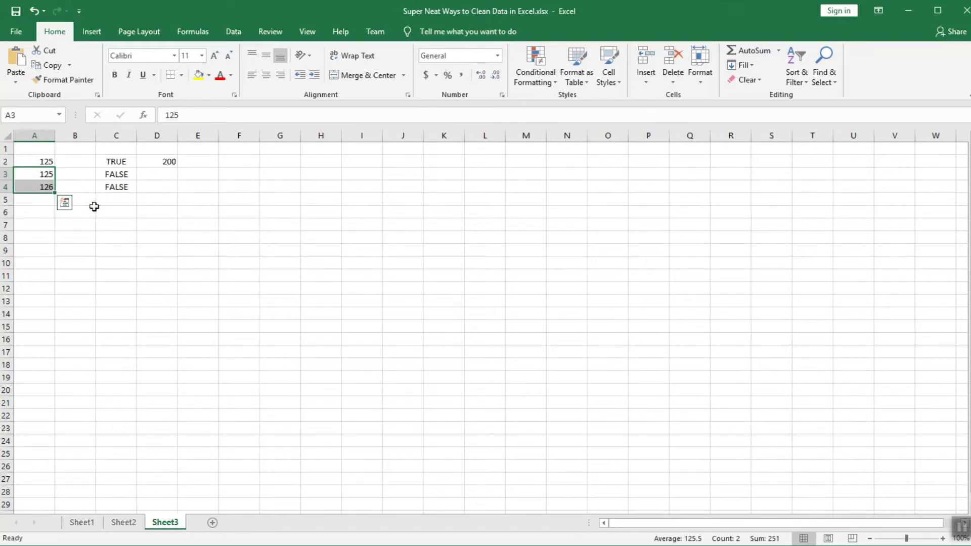
{"action": "left_click", "coordinate": [49, 212]}
{"action": "left_click", "coordinate": [47, 175]}
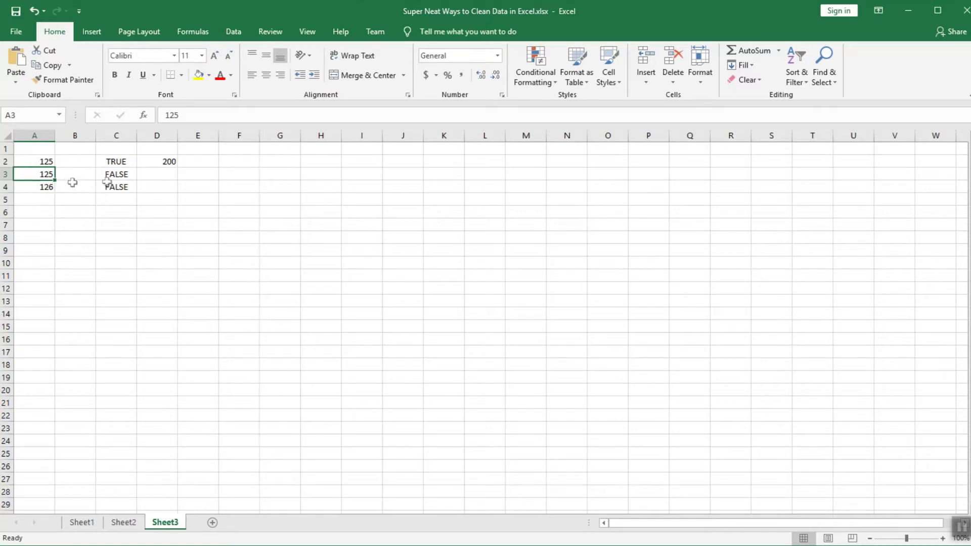
Step: Refill C3 and C4 with the comparison formula from C2
{"action": "left_click", "coordinate": [125, 163]}
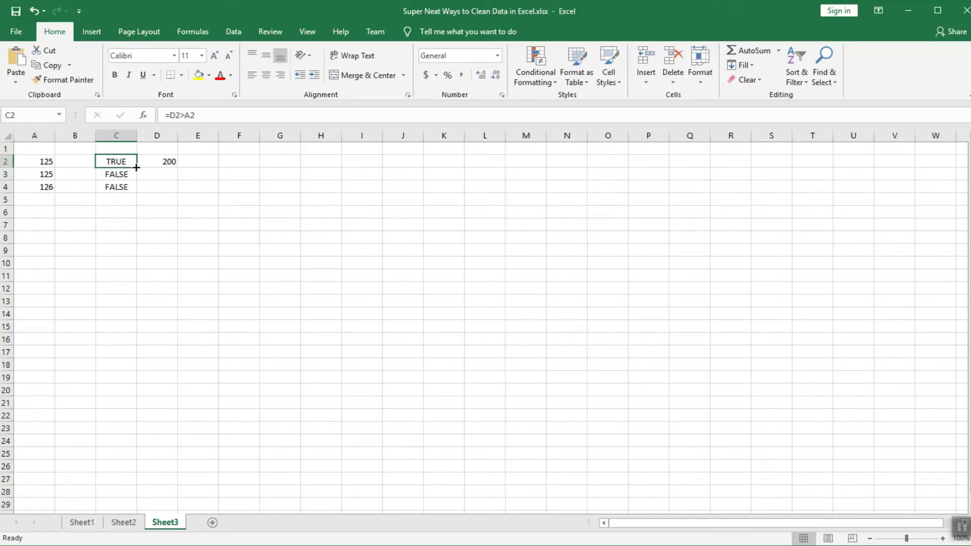
{"action": "left_click_drag", "start_coordinate": [136, 167], "coordinate": [136, 192]}
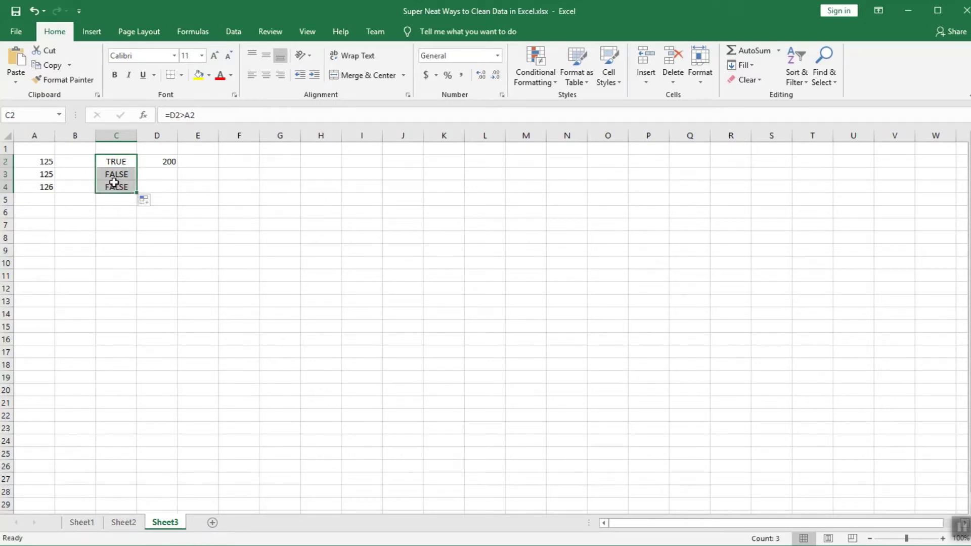
{"action": "key", "text": "Return"}
{"action": "left_click", "coordinate": [960, 526]}
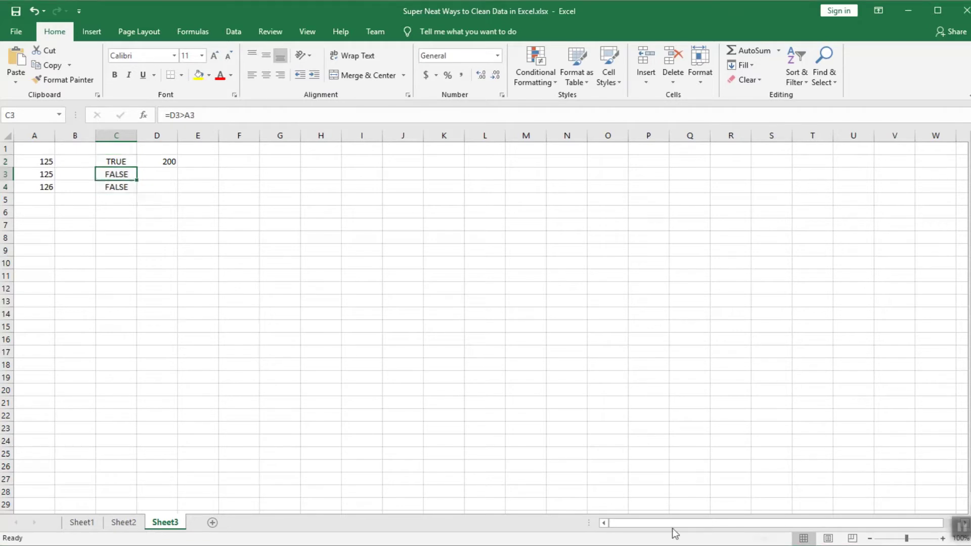
Step: Check the formula in C3 and enter 200 in cells D3 and D4
{"action": "double_click", "coordinate": [122, 176]}
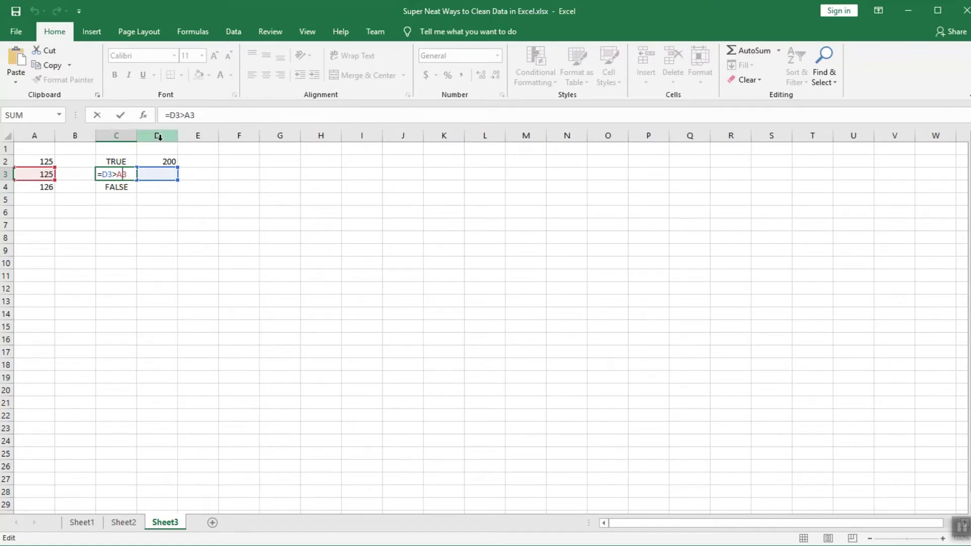
{"action": "left_click", "coordinate": [157, 173]}
{"action": "type", "text": "200"}
{"action": "key", "text": "Return"}
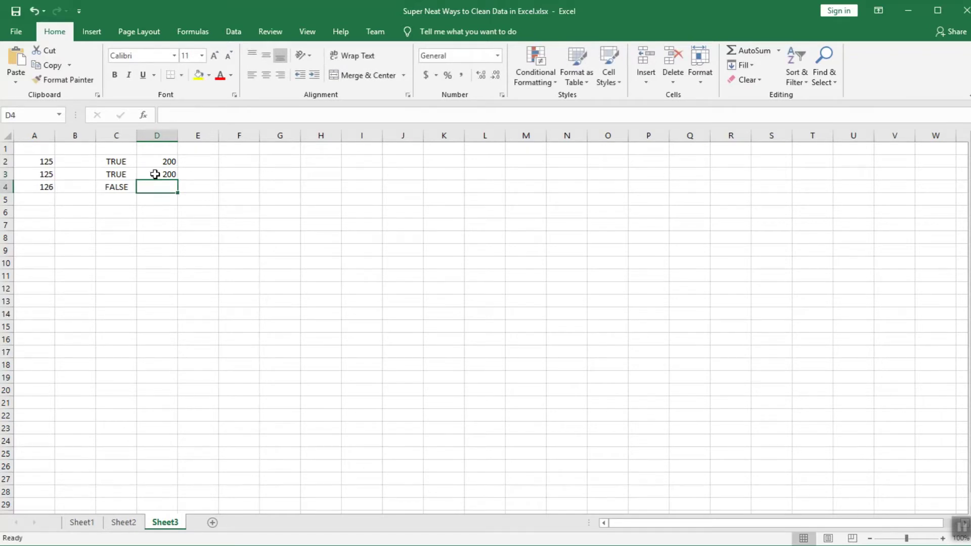
{"action": "type", "text": "200"}
{"action": "key", "text": "Return"}
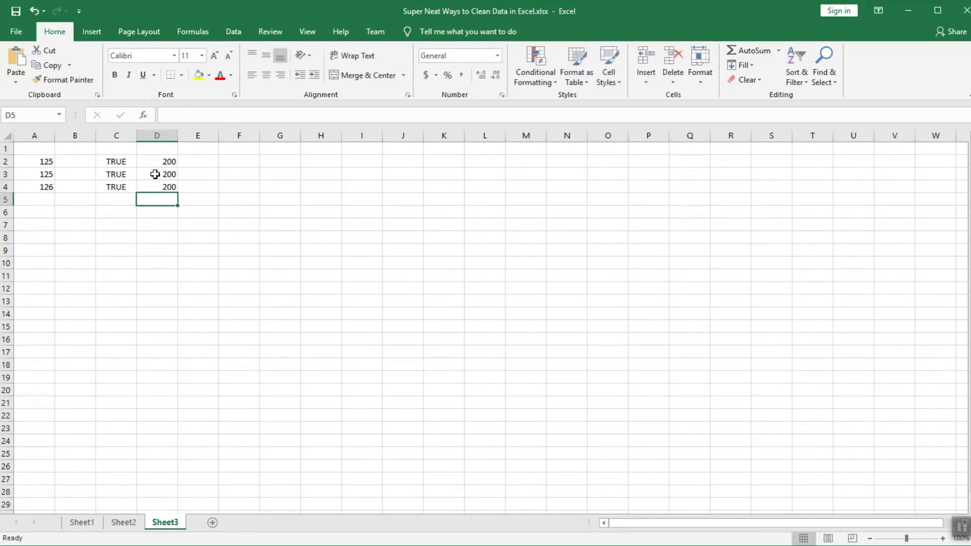
Step: Clear the contents of cells D3:D4 and C3:C4
{"action": "mouse_move", "coordinate": [165, 176]}
{"action": "left_mouse_down"}
{"action": "mouse_move", "coordinate": [162, 194]}
{"action": "mouse_move", "coordinate": [163, 185]}
{"action": "left_mouse_up"}
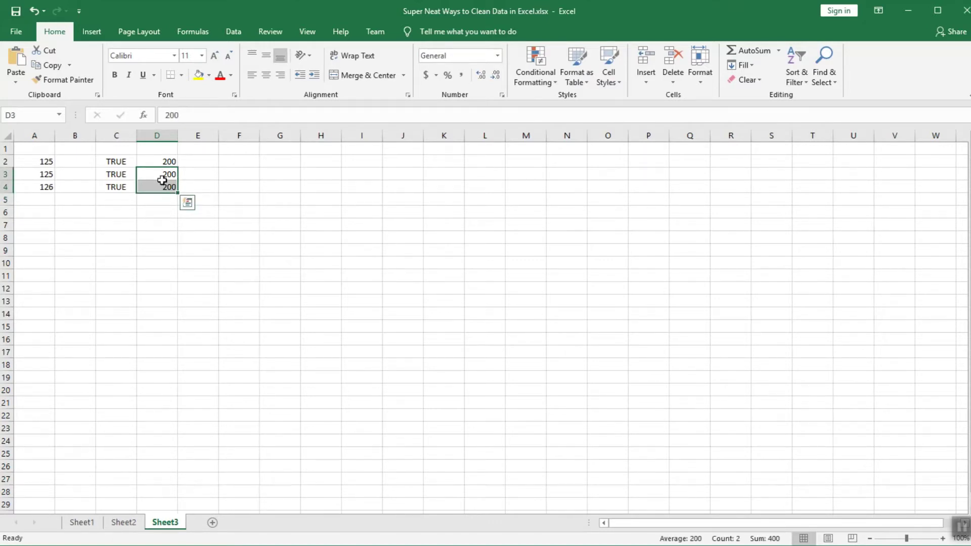
{"action": "key", "text": "Delete"}
{"action": "mouse_move", "coordinate": [126, 174]}
{"action": "left_mouse_down"}
{"action": "mouse_move", "coordinate": [127, 197]}
{"action": "mouse_move", "coordinate": [130, 189]}
{"action": "left_mouse_up"}
{"action": "key", "text": "Delete"}
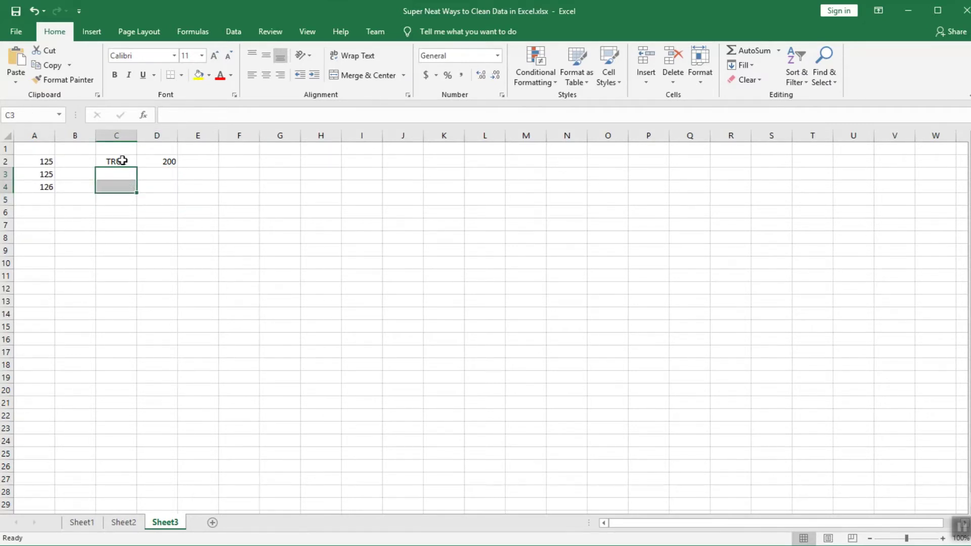
Step: Make the D2 reference absolute in the C2 formula so it reads =$D$2>A2
{"action": "double_click", "coordinate": [124, 161]}
{"action": "left_click", "coordinate": [103, 162]}
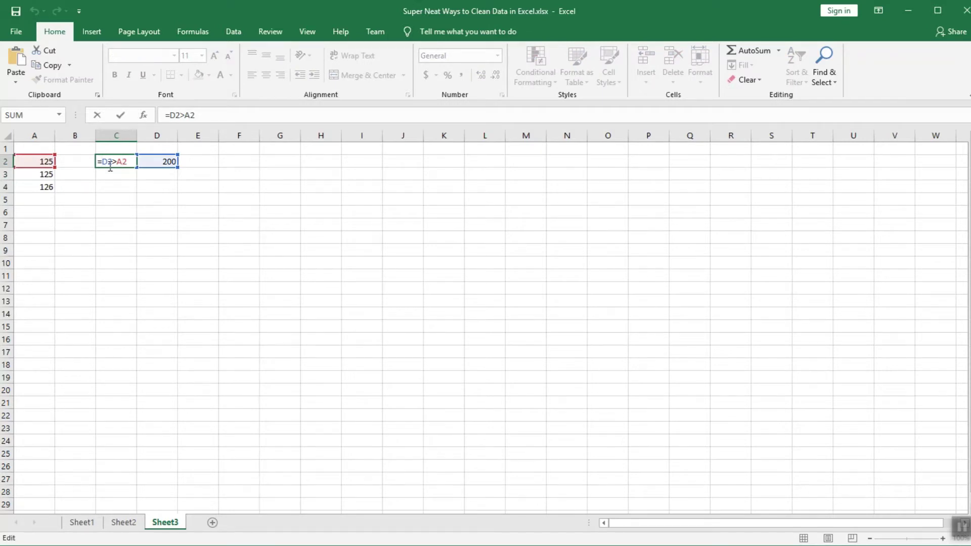
{"action": "type", "text": "$"}
{"action": "left_click", "coordinate": [115, 161]}
{"action": "type", "text": "$"}
{"action": "key", "text": "Return"}
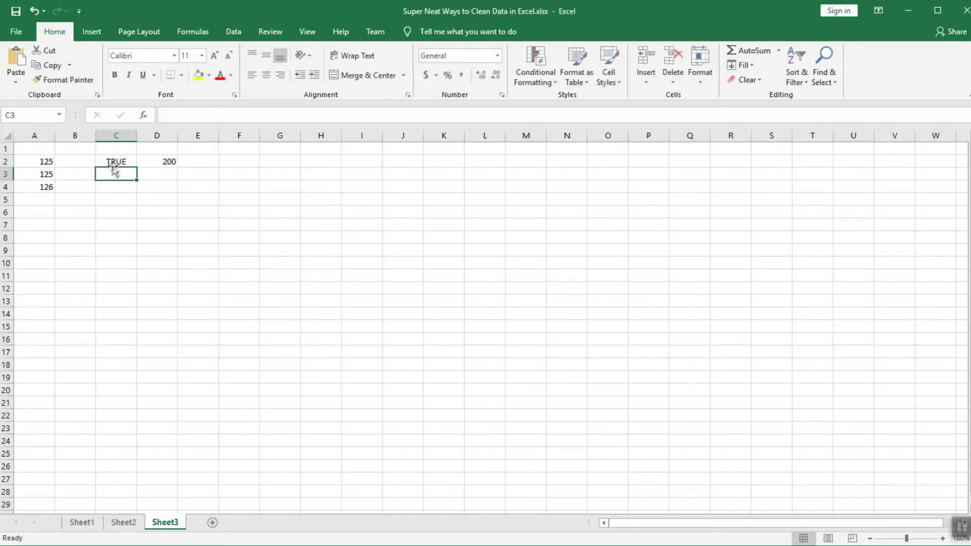
Step: Fill the absolute-reference comparison formula from C2 down through C4 and check the formula in C2
{"action": "left_click", "coordinate": [115, 162]}
{"action": "left_click_drag", "start_coordinate": [134, 168], "coordinate": [133, 194]}
{"action": "left_click", "coordinate": [127, 187]}
{"action": "left_click", "coordinate": [123, 161]}
{"action": "double_click", "coordinate": [121, 162]}
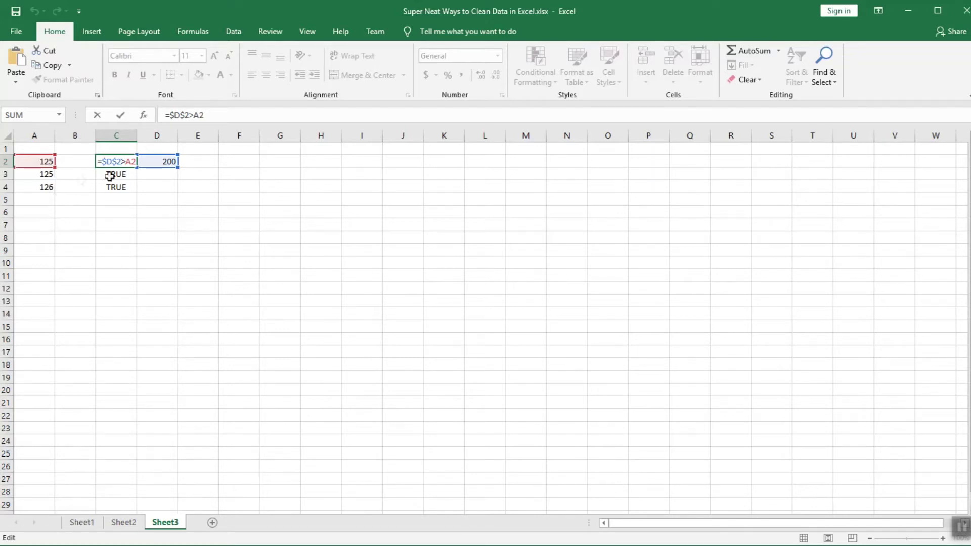
{"action": "key", "text": "Return"}
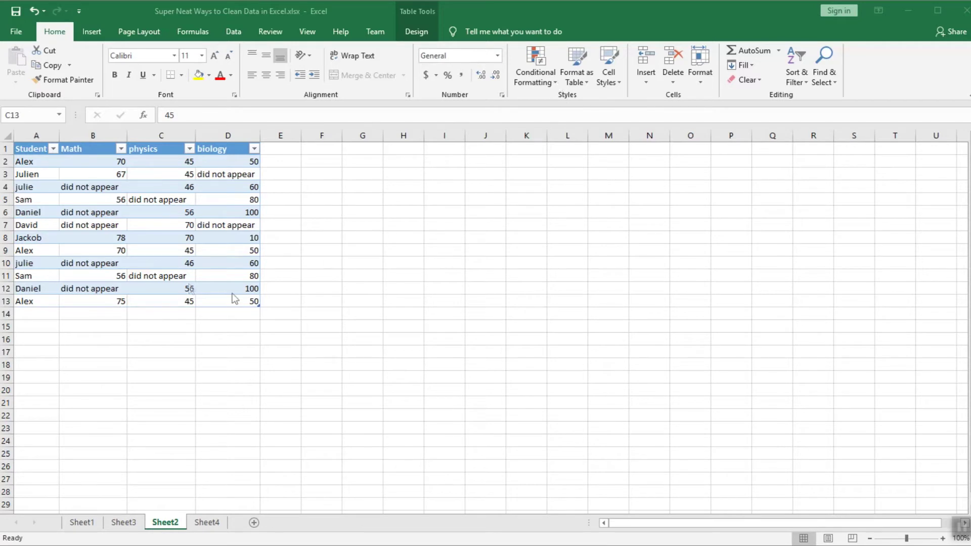
Step: Highlight duplicate values in the student table A1:D13 with Light Red Fill with Dark Red Text using conditional formatting
{"action": "left_click_drag", "start_coordinate": [20, 148], "coordinate": [182, 301]}
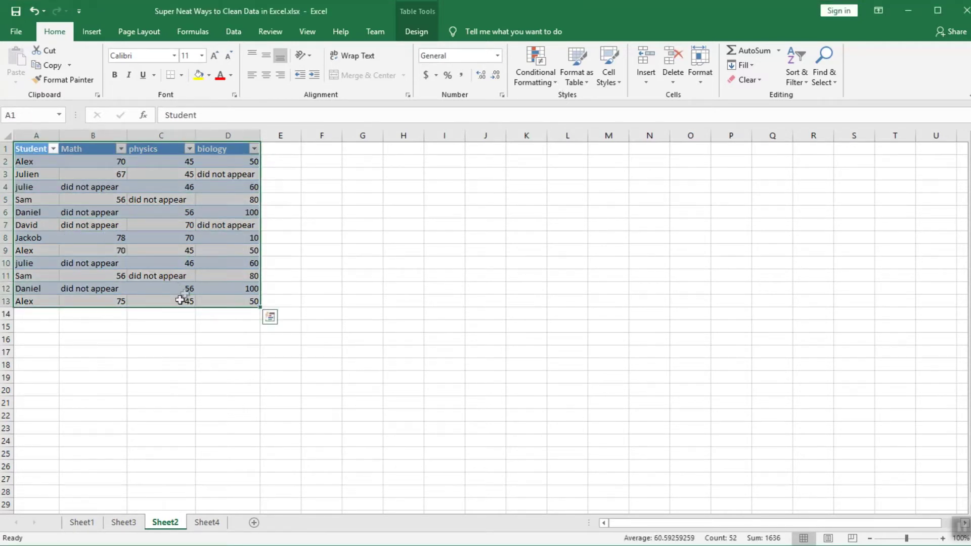
{"action": "left_click", "coordinate": [547, 84]}
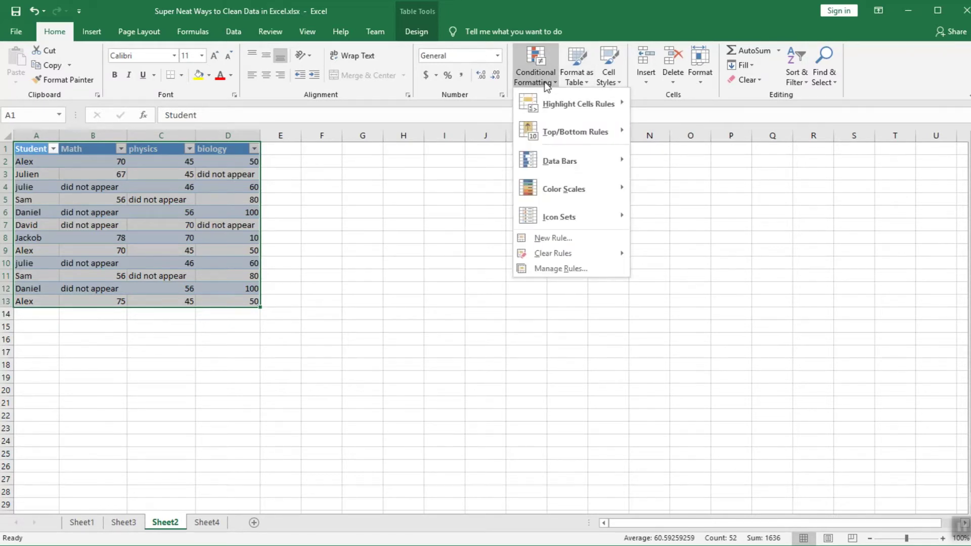
{"action": "mouse_move", "coordinate": [565, 112]}
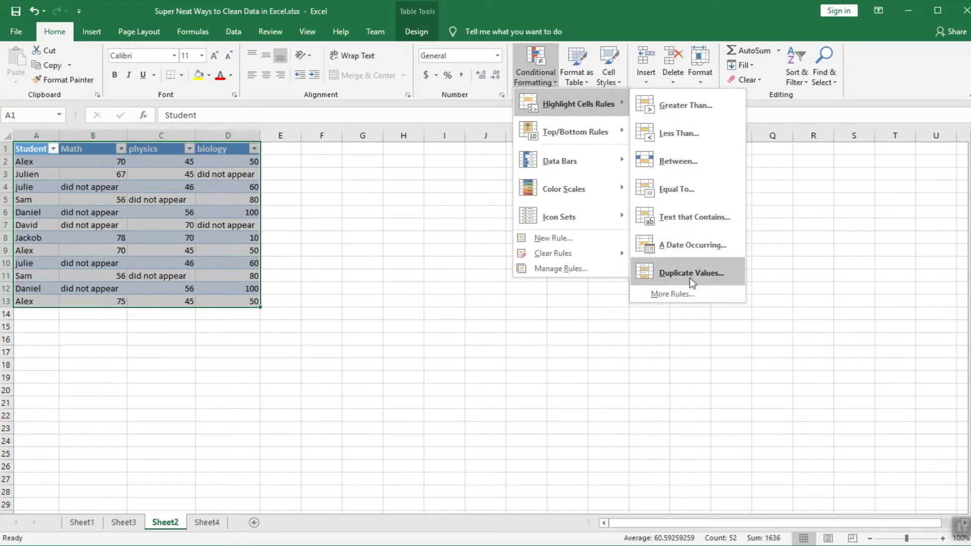
{"action": "left_click", "coordinate": [706, 277]}
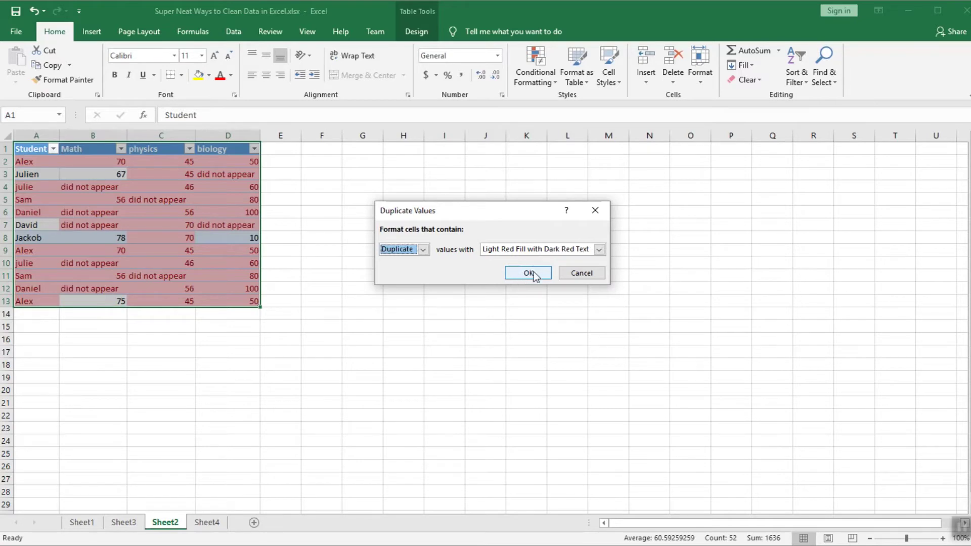
{"action": "left_click", "coordinate": [423, 249]}
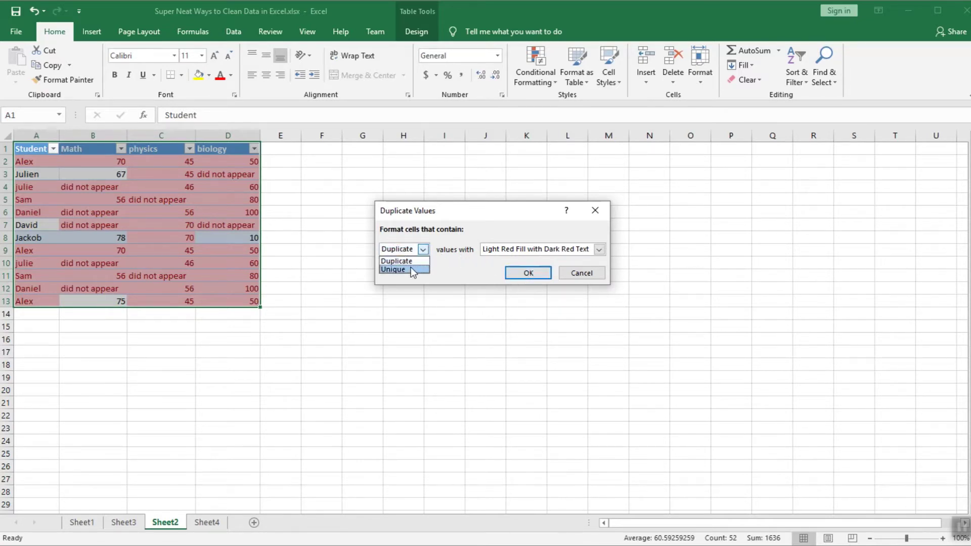
{"action": "left_click", "coordinate": [438, 273]}
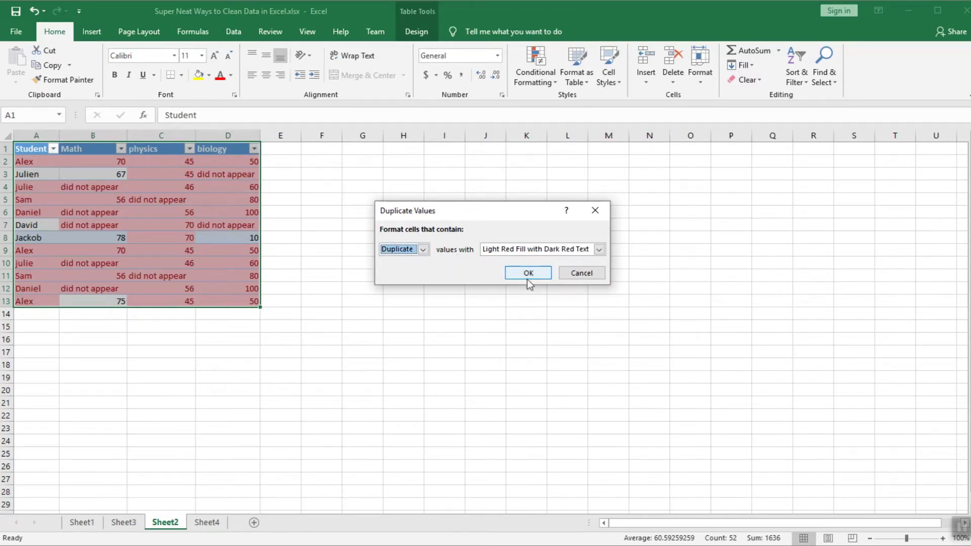
{"action": "left_click", "coordinate": [527, 273]}
{"action": "left_click", "coordinate": [227, 317]}
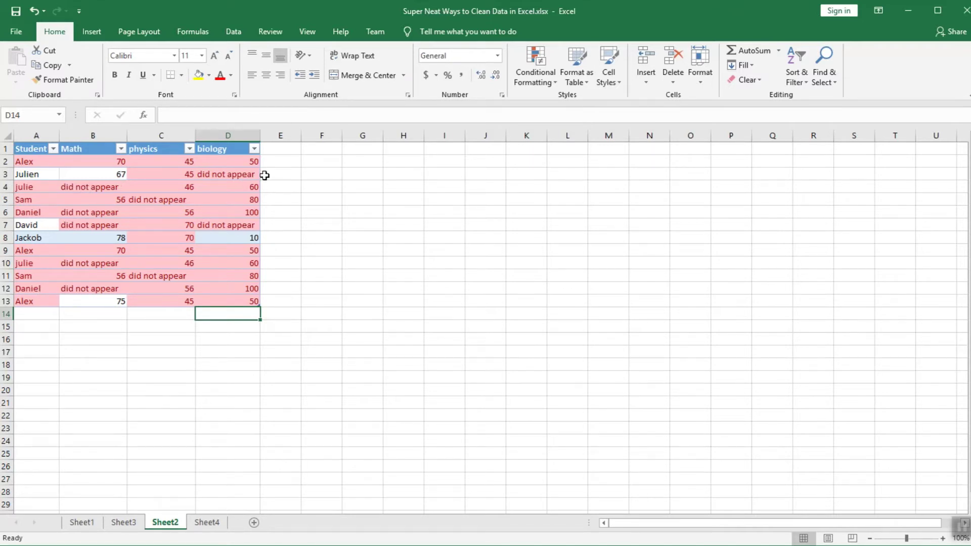
Step: Undo the duplicate highlighting and remove duplicate rows from the student table, matching on the Student, Math, physics and biology columns
{"action": "key", "text": "ctrl+a"}
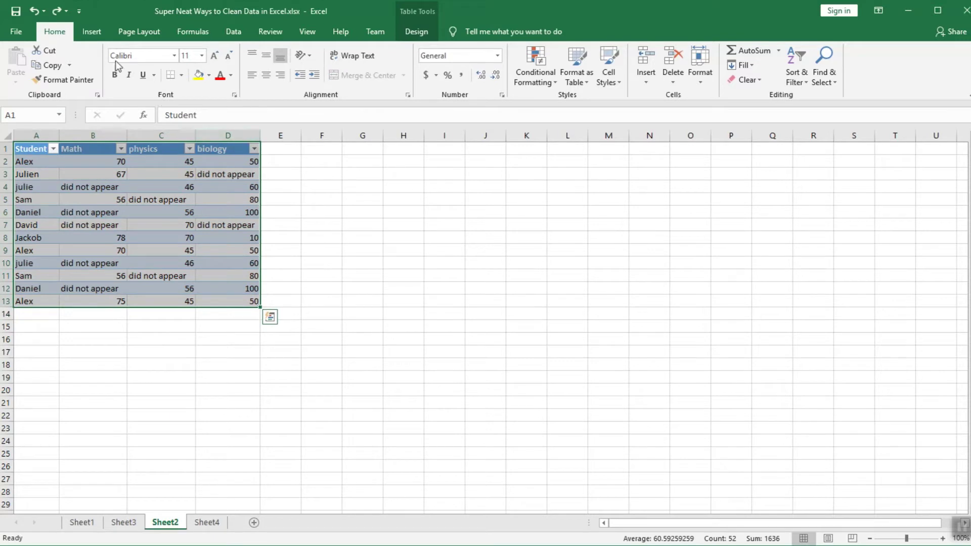
{"action": "left_click", "coordinate": [91, 33]}
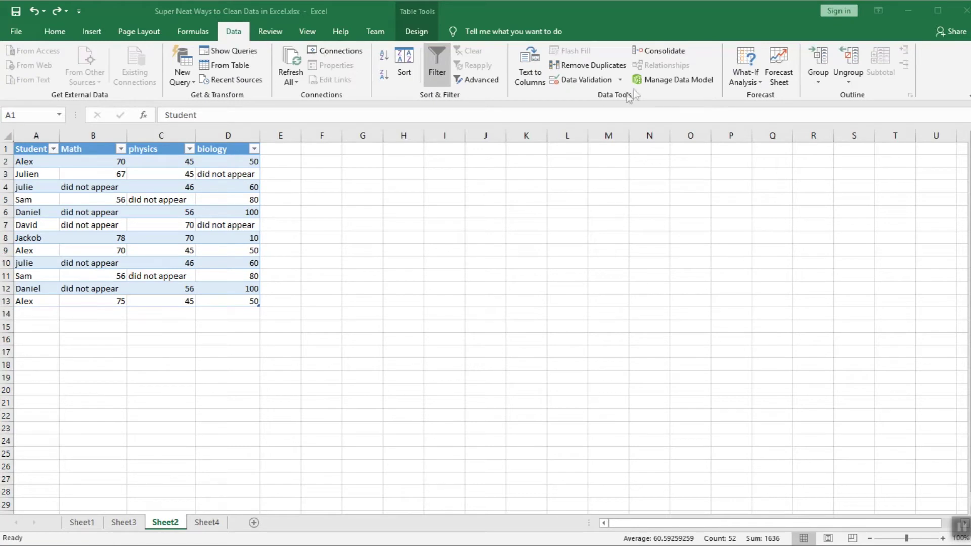
{"action": "key", "text": "ctrl+a"}
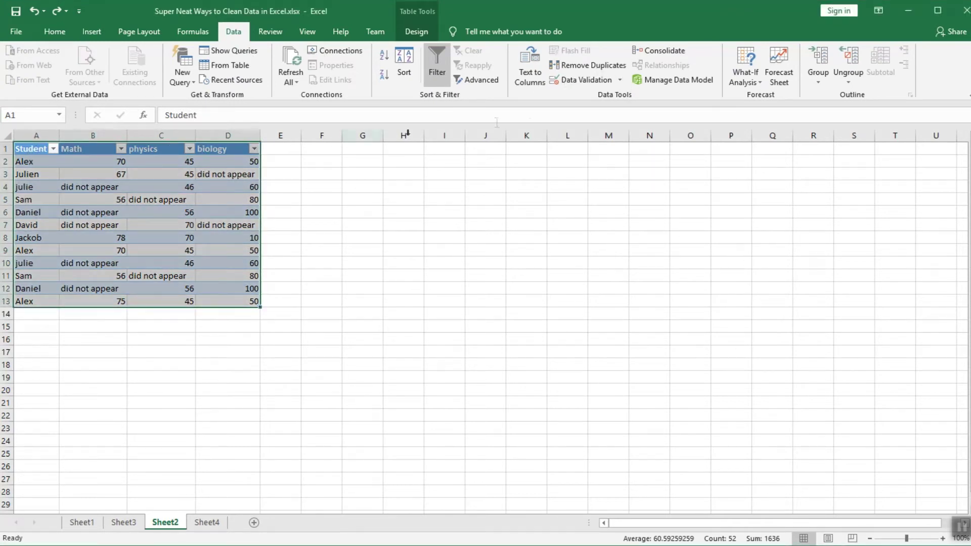
{"action": "left_click", "coordinate": [600, 70]}
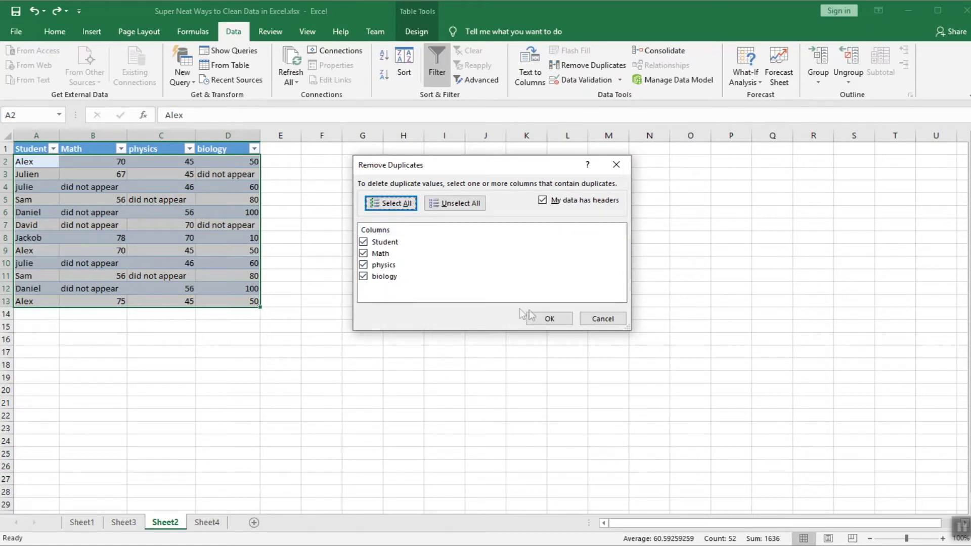
{"action": "left_click", "coordinate": [550, 319]}
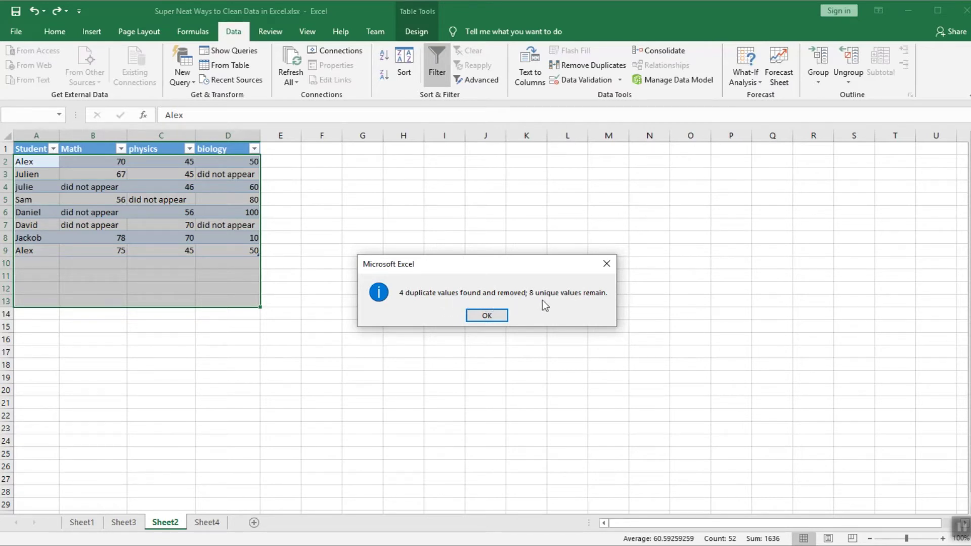
{"action": "left_click", "coordinate": [494, 316]}
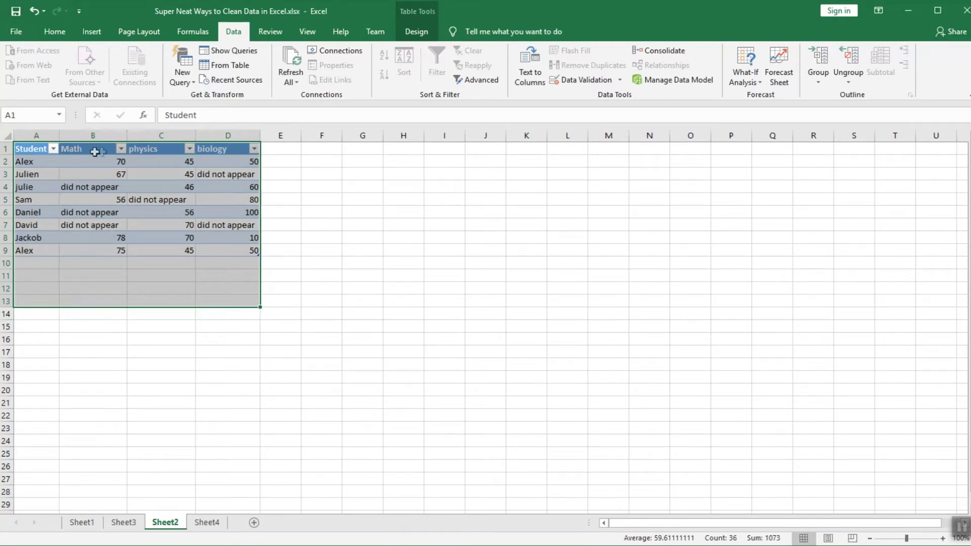
Step: Select rows 2 and 9 together to compare the two records for the same student name
{"action": "left_click", "coordinate": [4, 161]}
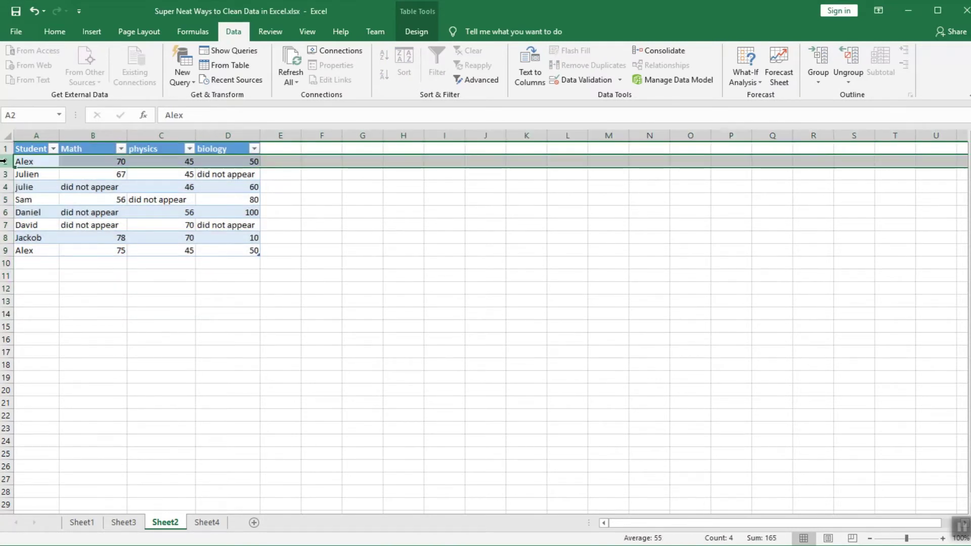
{"action": "left_click", "coordinate": [6, 250], "text": "ctrl"}
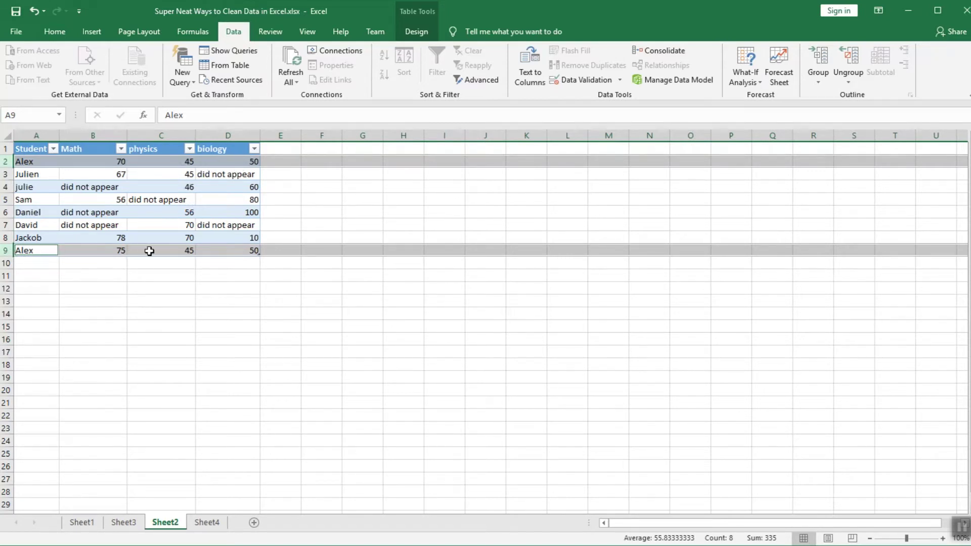
Step: Check the Math score in B9 of the student table and undo the last duplicate-row removal
{"action": "left_click", "coordinate": [99, 250]}
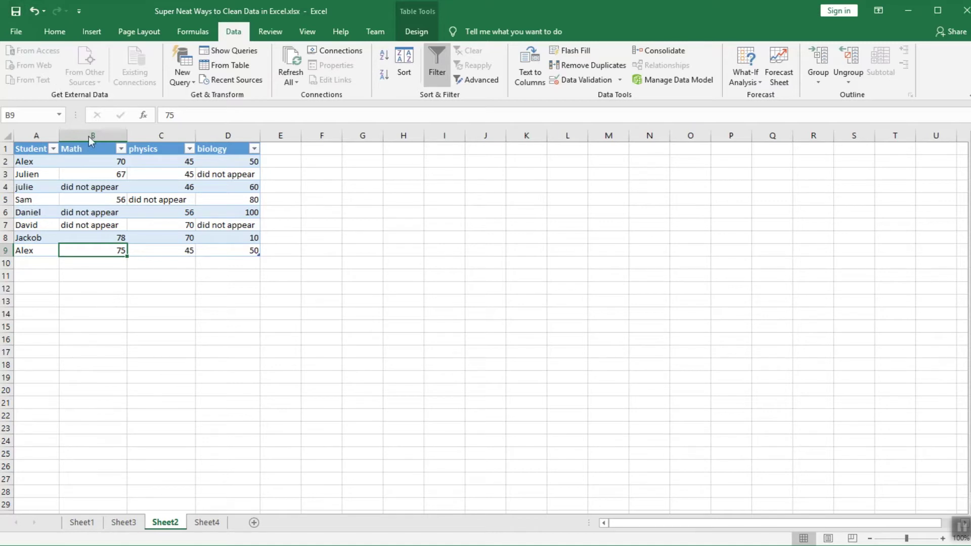
{"action": "left_click", "coordinate": [35, 11]}
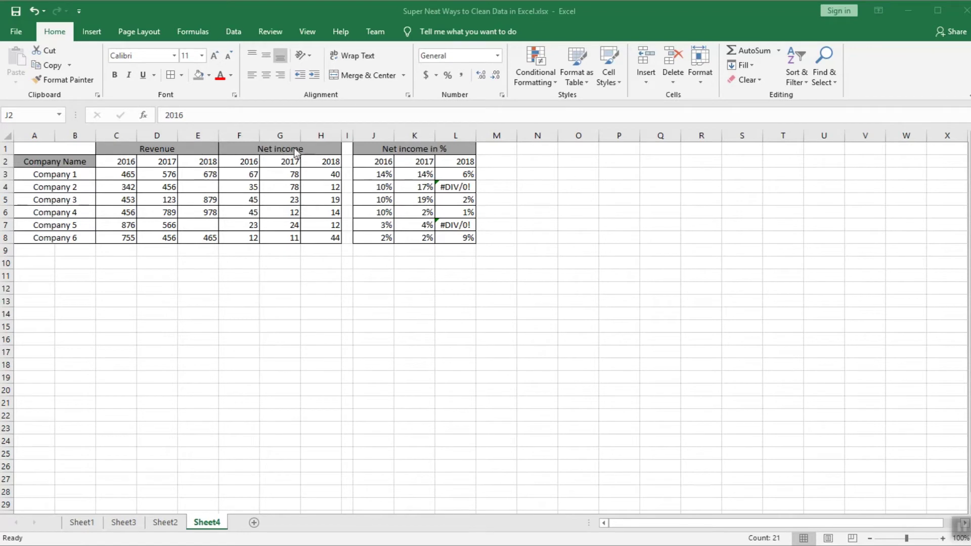
Step: Inspect the Net income in % block on Sheet4, including the formulas in J3 and L4
{"action": "left_click_drag", "start_coordinate": [367, 177], "coordinate": [481, 254]}
{"action": "double_click", "coordinate": [370, 174]}
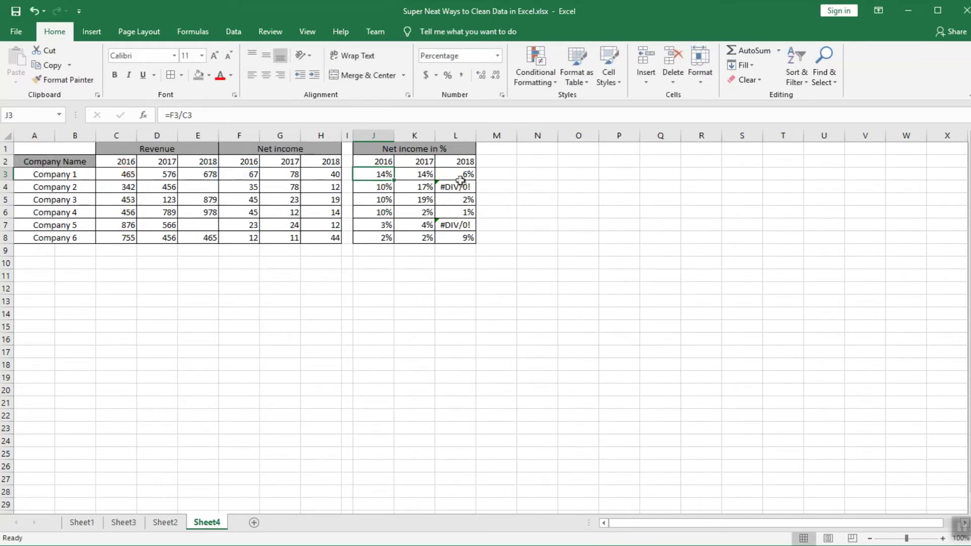
{"action": "left_click", "coordinate": [464, 187]}
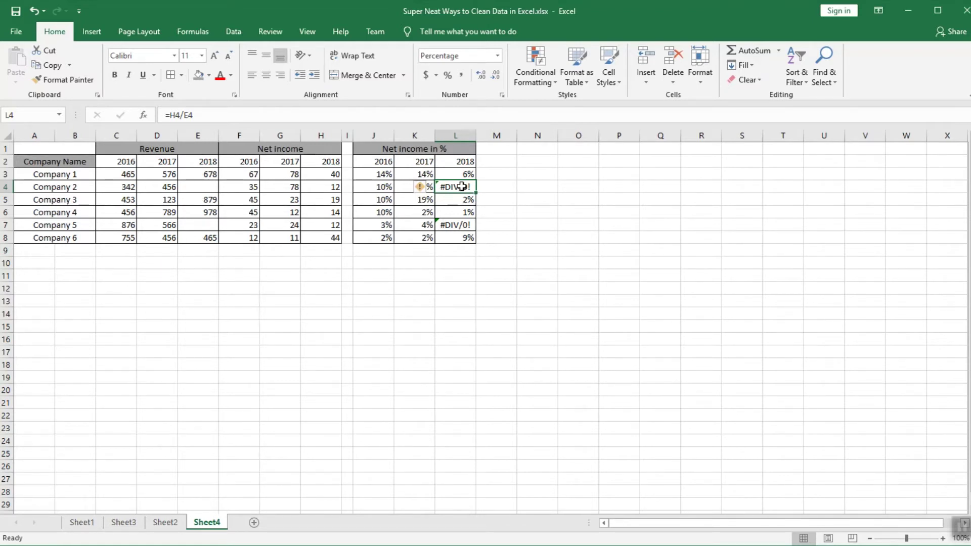
Step: Add filters to the header row 2 of the company table on Sheet4
{"action": "left_click", "coordinate": [6, 161]}
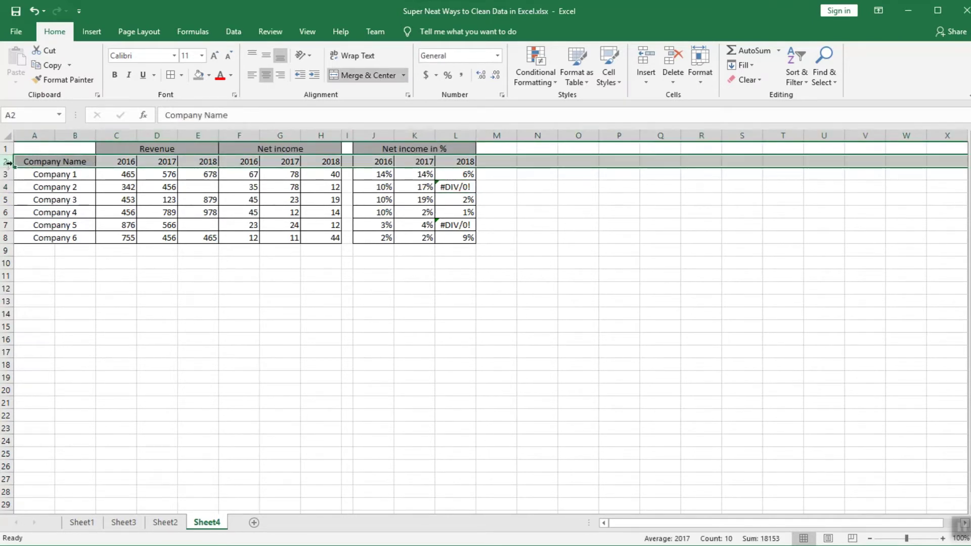
{"action": "left_click", "coordinate": [243, 31]}
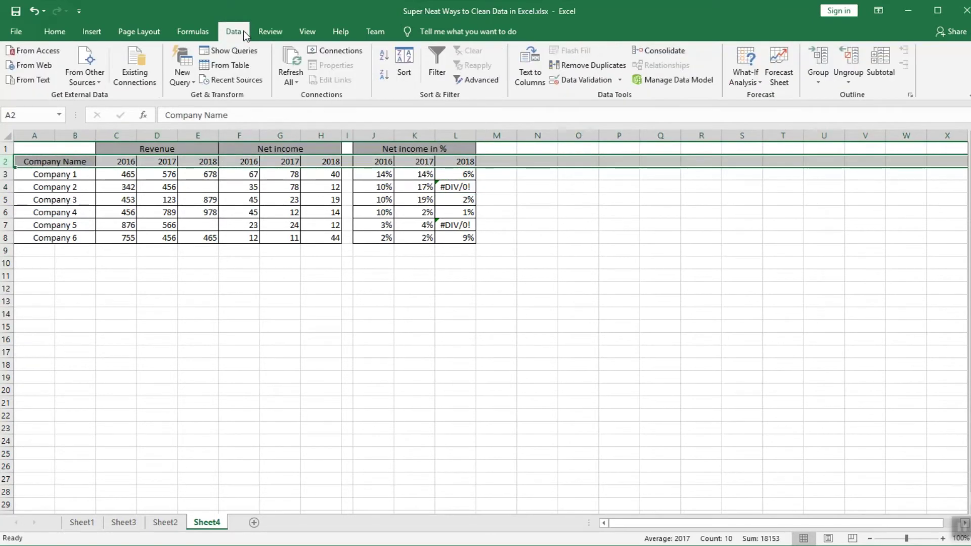
{"action": "left_click", "coordinate": [436, 64]}
{"action": "left_click", "coordinate": [472, 164]}
{"action": "left_click", "coordinate": [499, 184]}
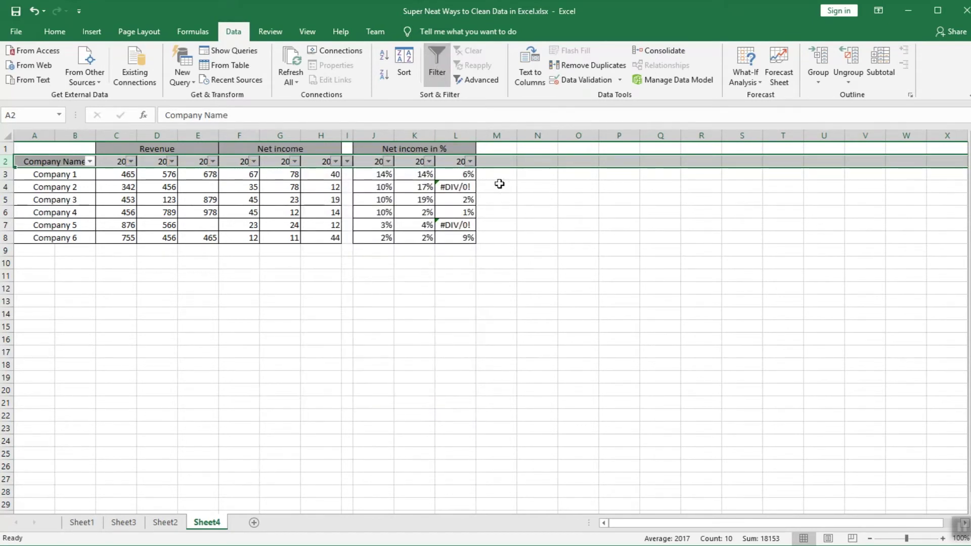
Step: Filter the 2018 column under Net income in % to show only #DIV/0! rows
{"action": "left_click", "coordinate": [470, 162]}
{"action": "left_click", "coordinate": [364, 286]}
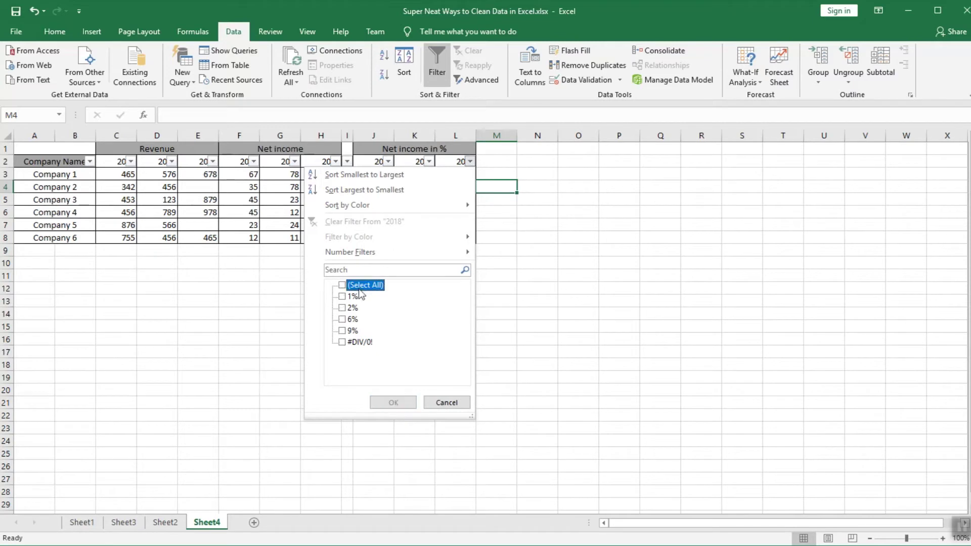
{"action": "left_click", "coordinate": [351, 342]}
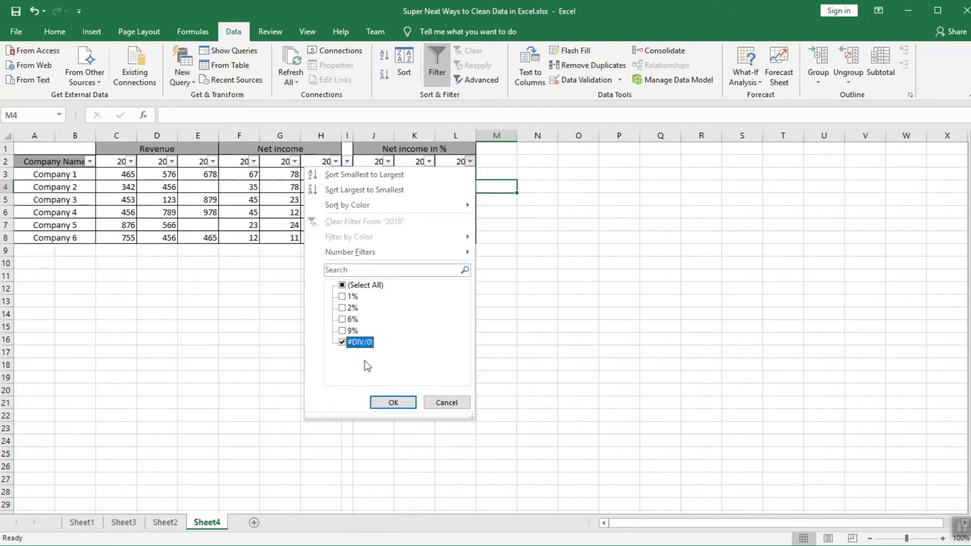
{"action": "left_click", "coordinate": [389, 405]}
{"action": "left_click", "coordinate": [414, 263]}
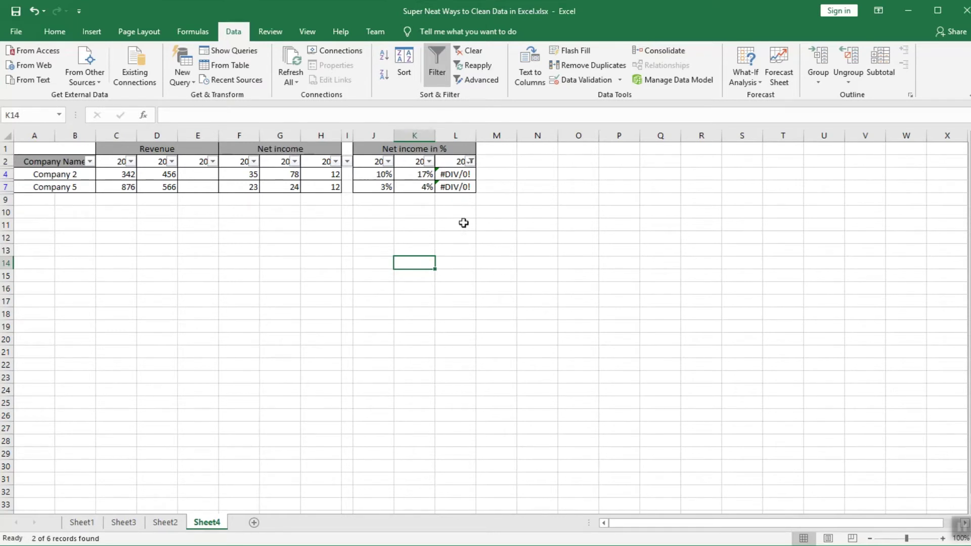
Step: Reopen the 2018 filter options, cancel them, and remove the filters from the company table
{"action": "left_click", "coordinate": [471, 161]}
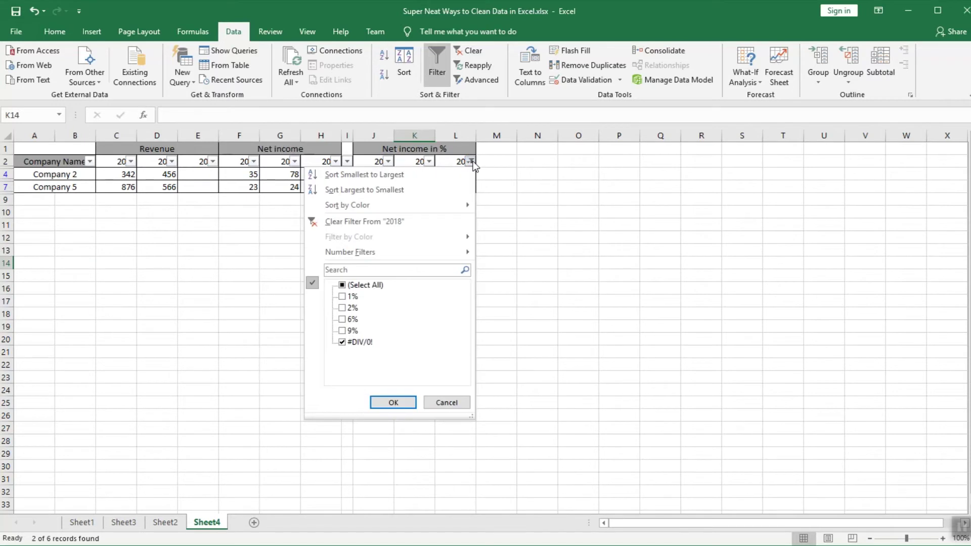
{"action": "left_click", "coordinate": [372, 286]}
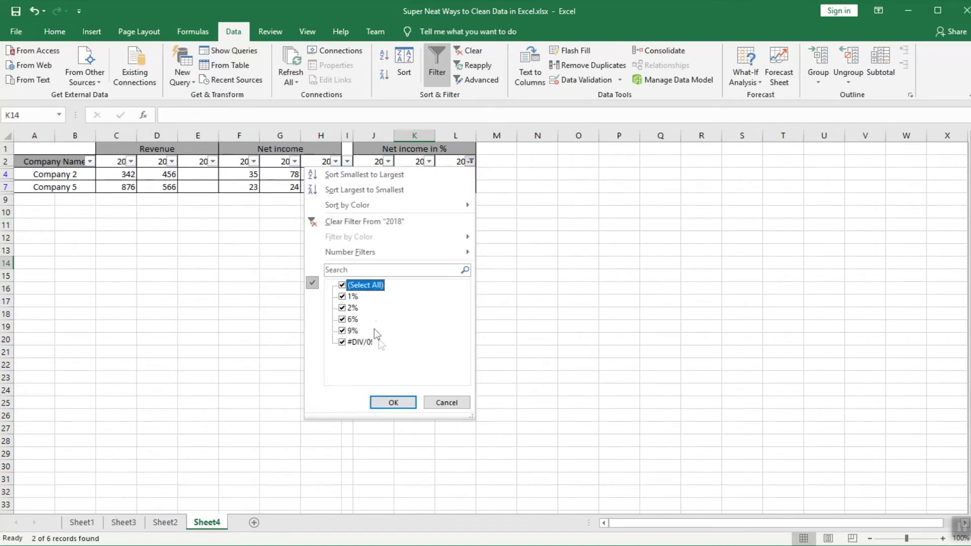
{"action": "left_click", "coordinate": [447, 403]}
{"action": "left_click", "coordinate": [433, 60]}
{"action": "left_click", "coordinate": [318, 338]}
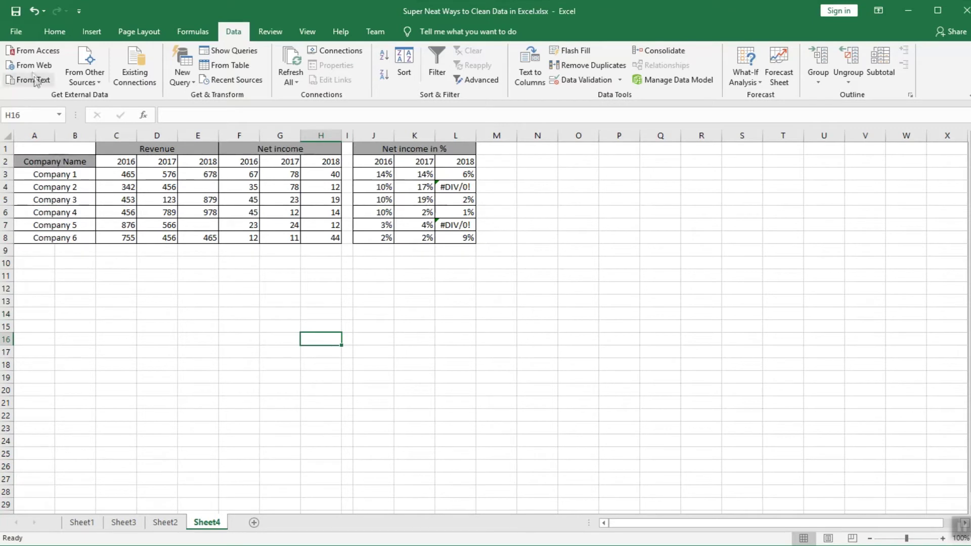
Step: Create a new conditional formatting rule for J2:L8 that formats only cells containing Errors
{"action": "left_click", "coordinate": [48, 34]}
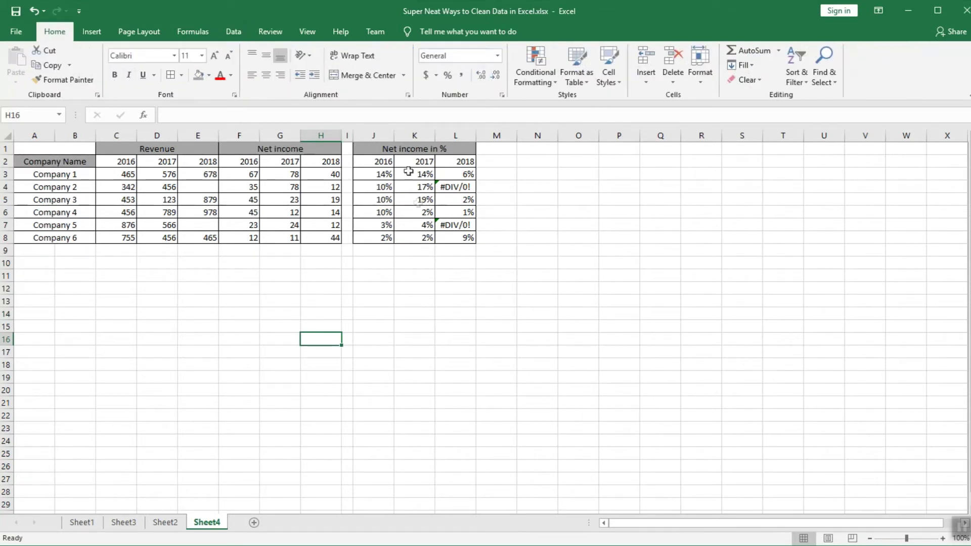
{"action": "left_click_drag", "start_coordinate": [455, 237], "coordinate": [365, 162]}
{"action": "left_click", "coordinate": [544, 79]}
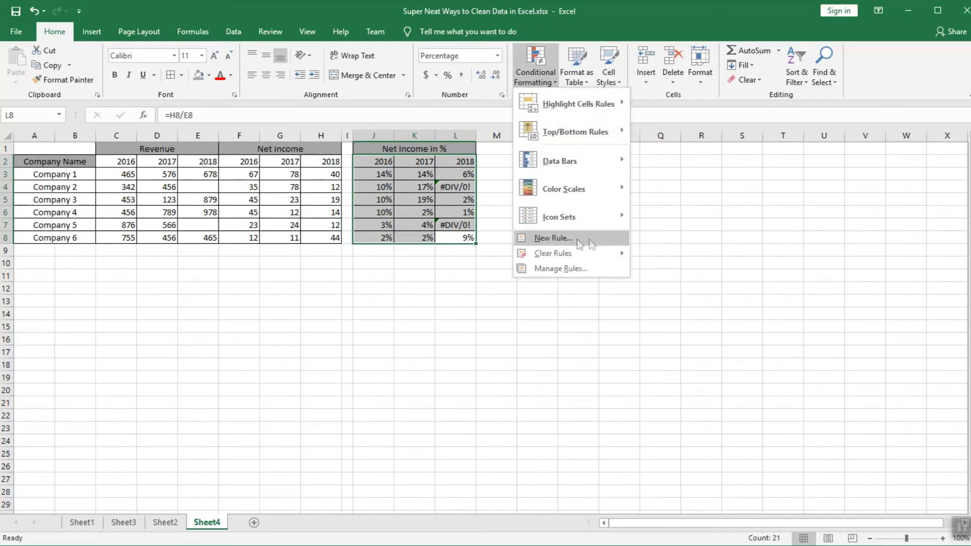
{"action": "left_click", "coordinate": [553, 240]}
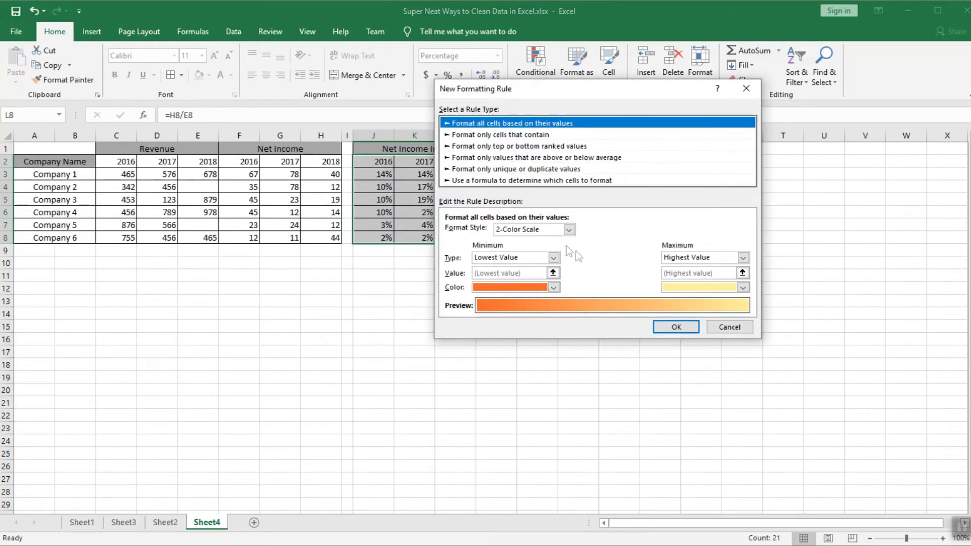
{"action": "left_click", "coordinate": [496, 135]}
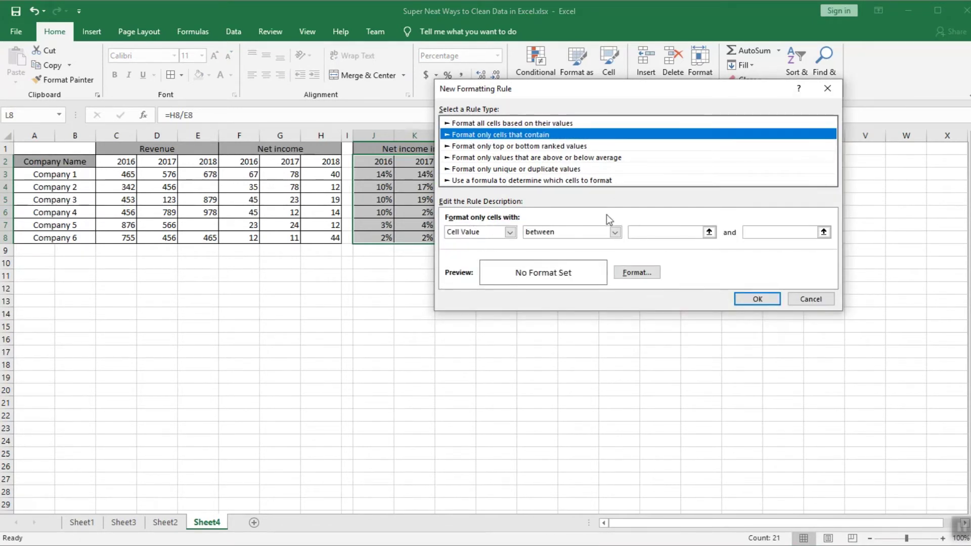
{"action": "left_click", "coordinate": [509, 232]}
{"action": "left_click", "coordinate": [481, 285]}
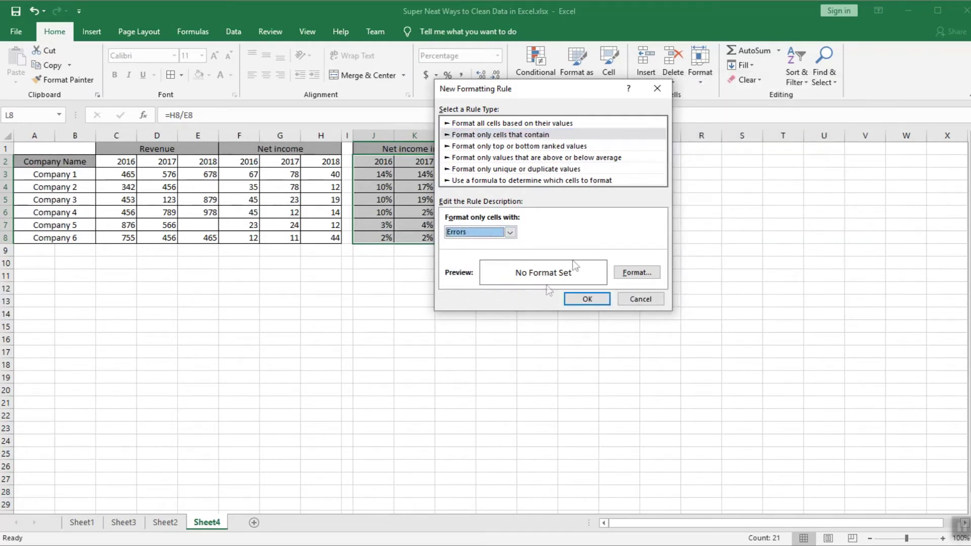
Step: Give the error-cell rule a red background fill and apply it to the selected range
{"action": "left_click", "coordinate": [633, 269]}
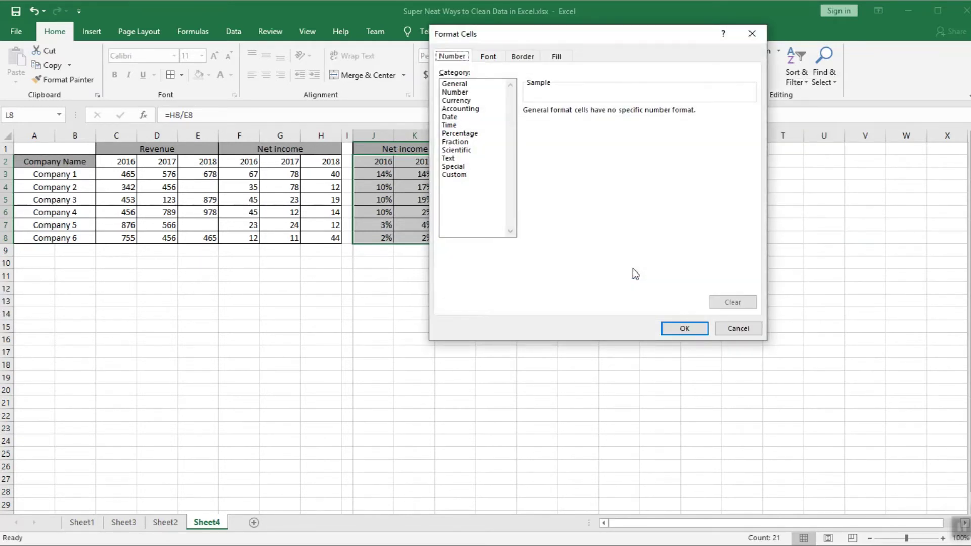
{"action": "left_click", "coordinate": [558, 57]}
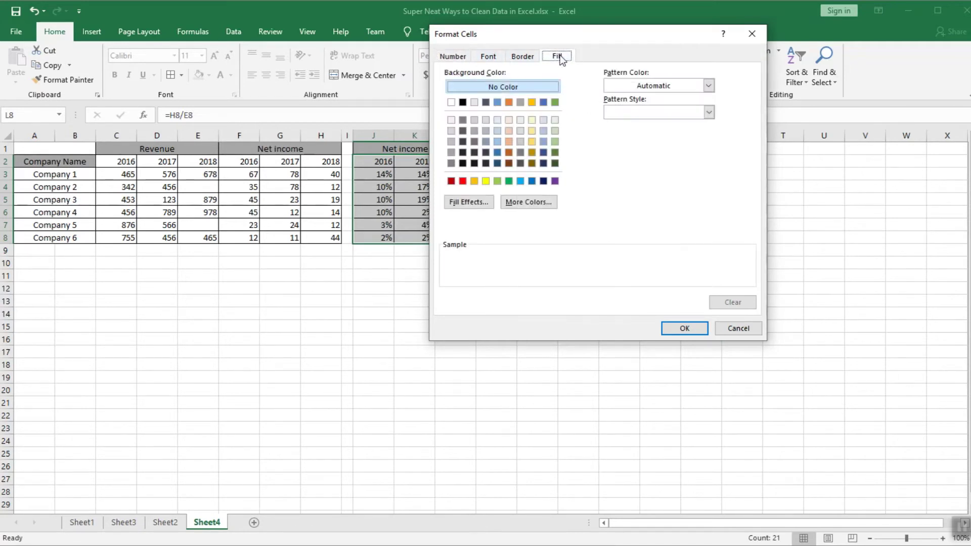
{"action": "left_click", "coordinate": [462, 181]}
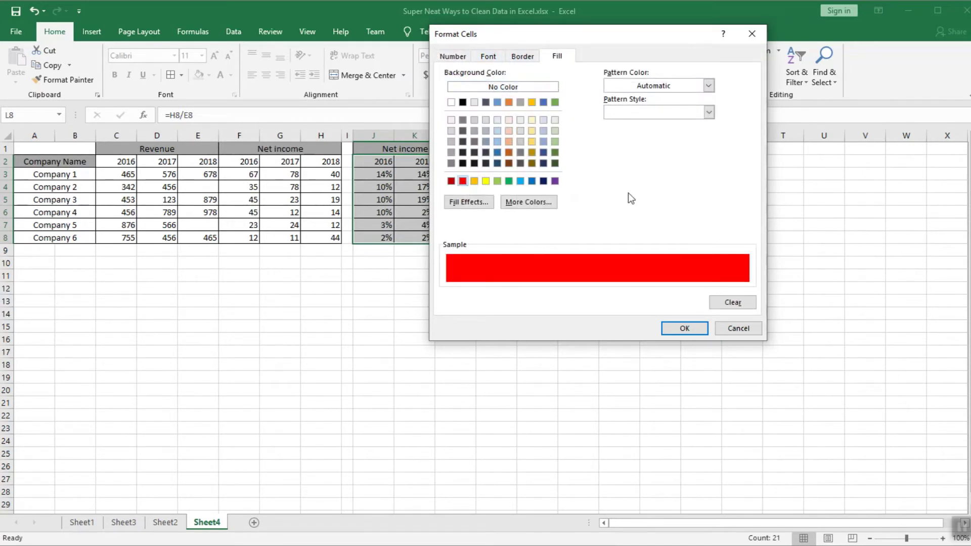
{"action": "left_click", "coordinate": [690, 330]}
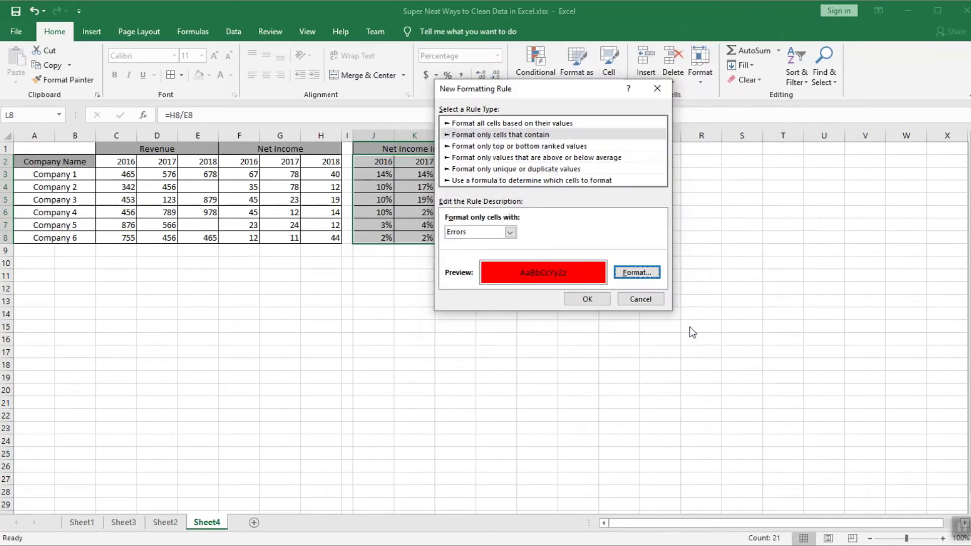
{"action": "left_click", "coordinate": [599, 299]}
{"action": "left_click", "coordinate": [462, 273]}
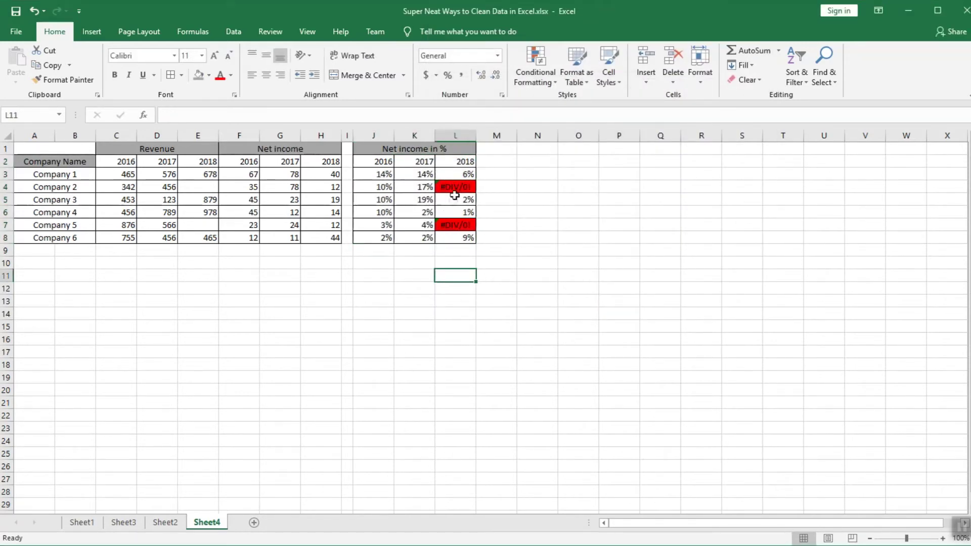
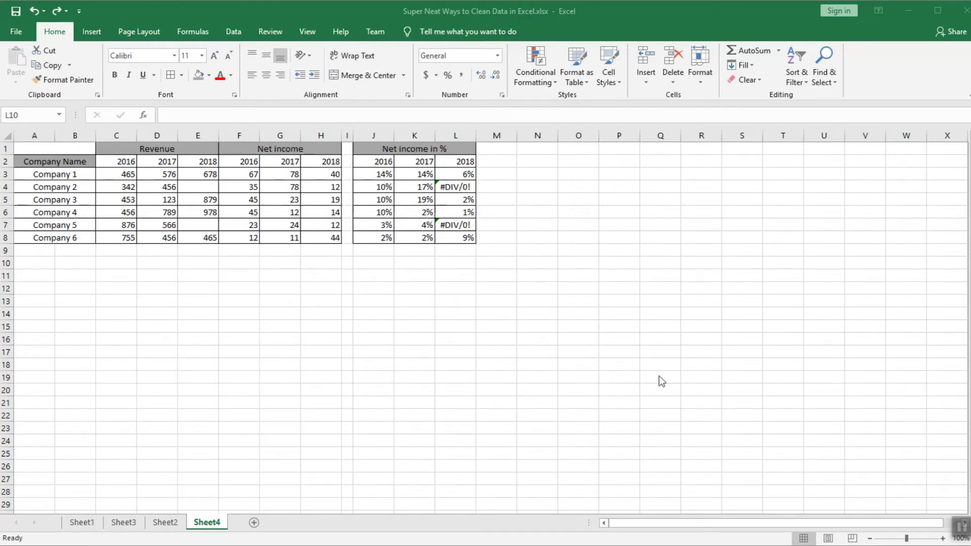
Step: Use Go To Special to select only formula cells with Errors, excluding Numbers, Text and Logicals
{"action": "key", "text": "ctrl+g"}
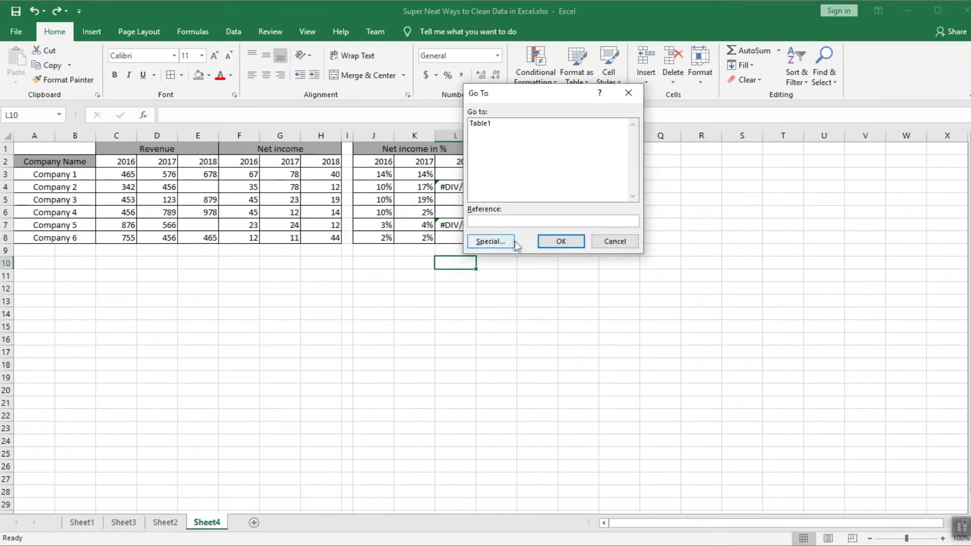
{"action": "left_click_drag", "start_coordinate": [511, 93], "coordinate": [636, 98]}
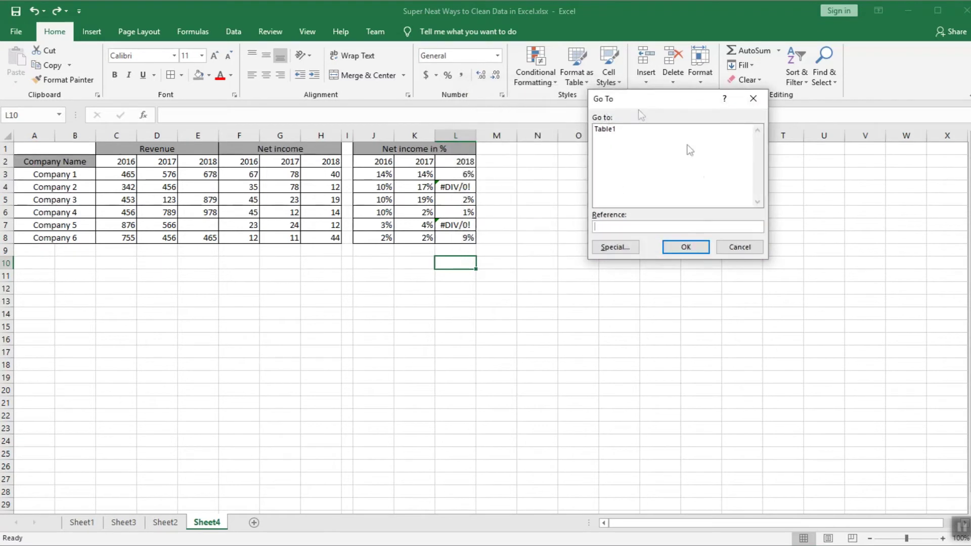
{"action": "left_click", "coordinate": [621, 249]}
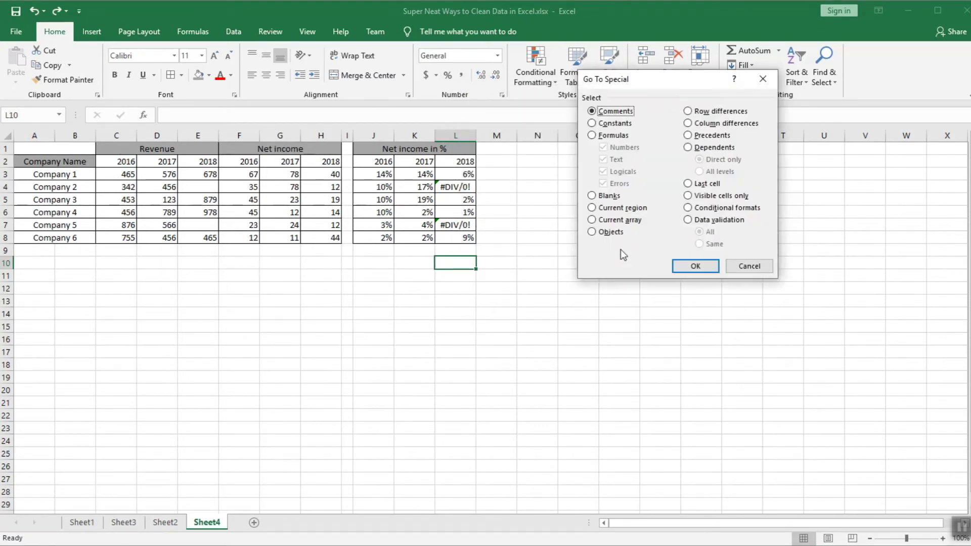
{"action": "left_click", "coordinate": [614, 136]}
{"action": "left_click", "coordinate": [604, 147]}
{"action": "left_click", "coordinate": [603, 160]}
{"action": "left_click", "coordinate": [604, 171]}
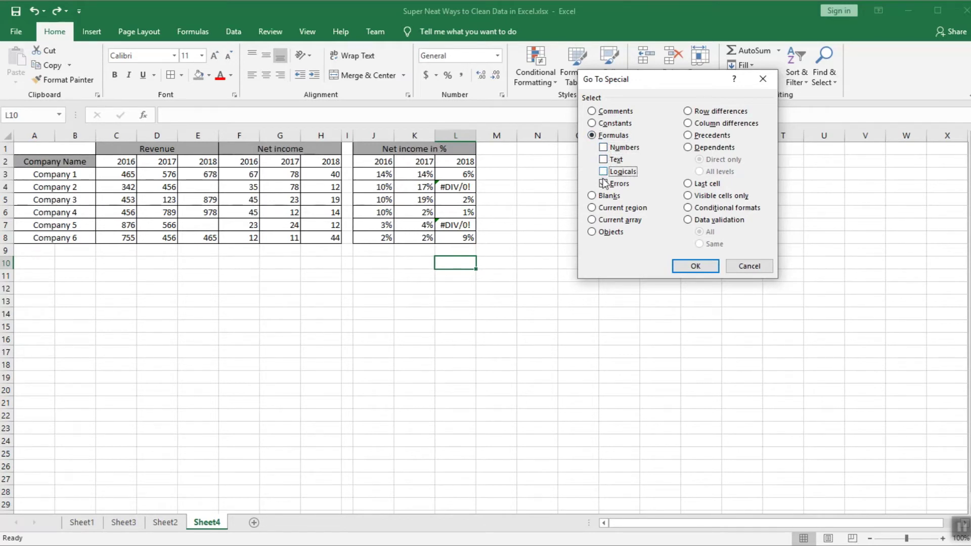
{"action": "left_click", "coordinate": [691, 267]}
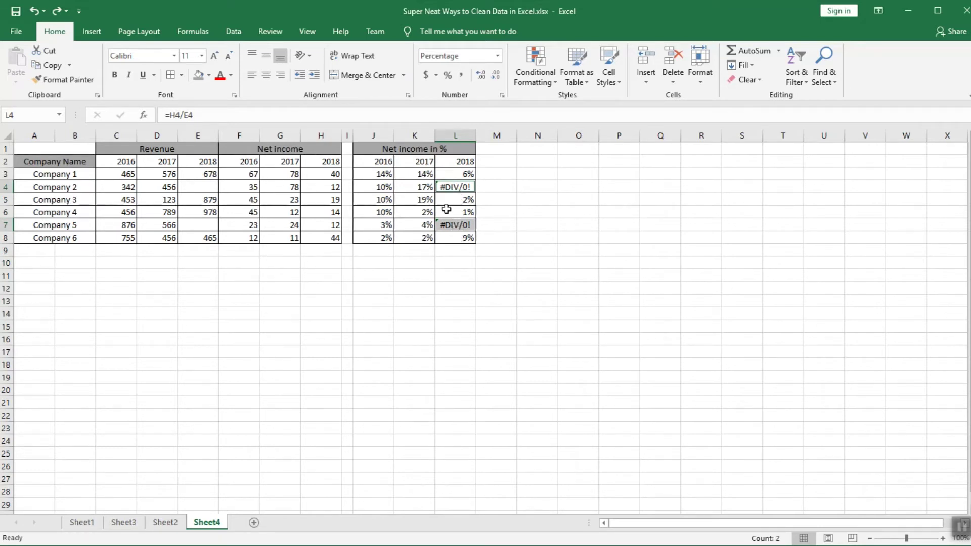
Step: Fill the selected error cells L4 and L7 with the standard red color
{"action": "left_click", "coordinate": [210, 76]}
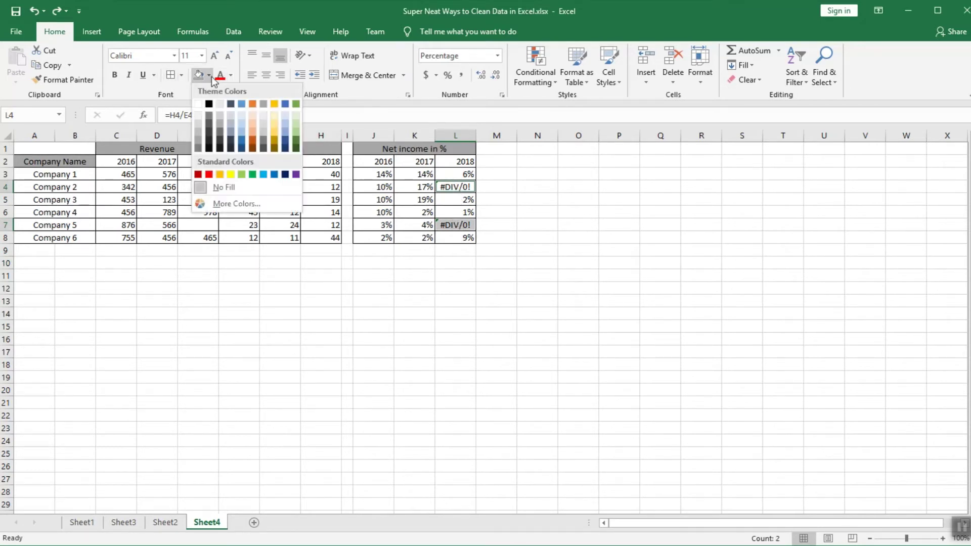
{"action": "left_click", "coordinate": [209, 175]}
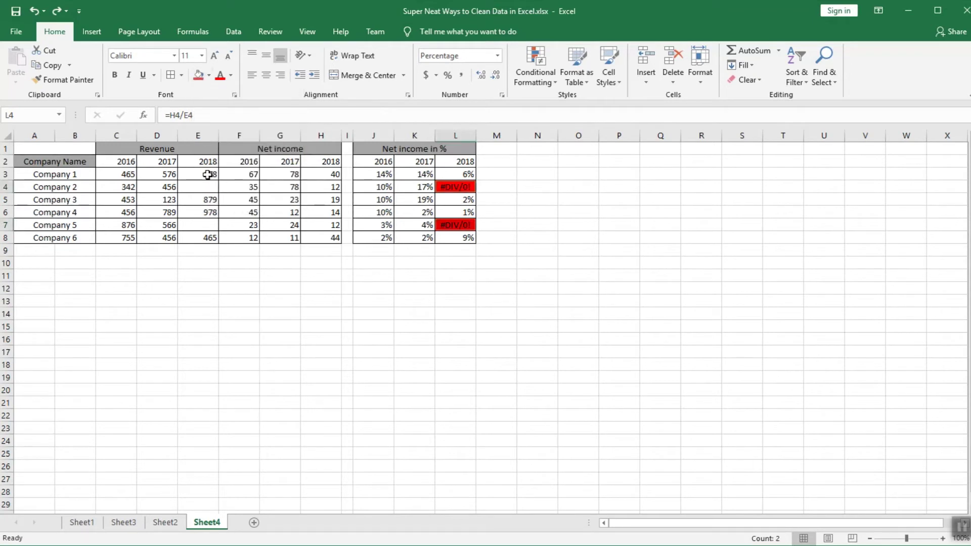
{"action": "left_click", "coordinate": [418, 263]}
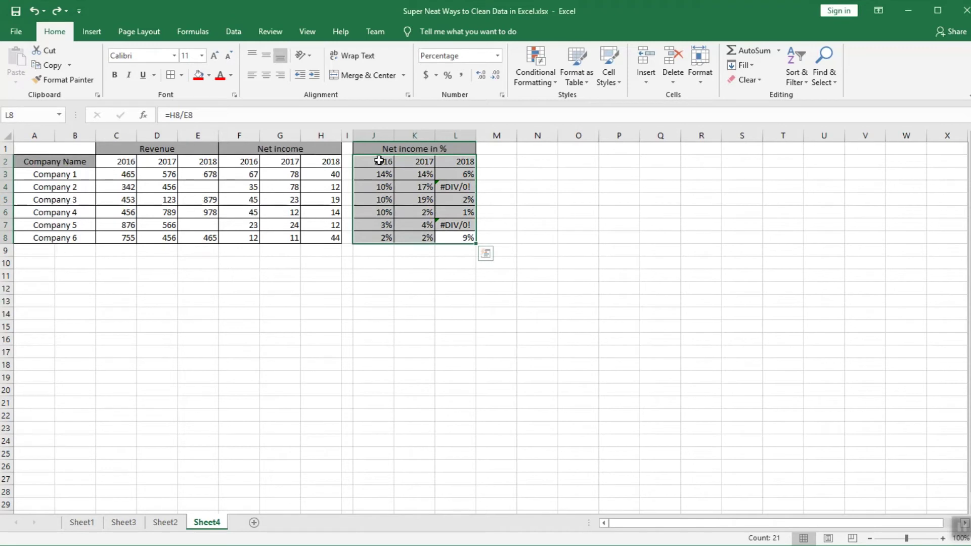
Step: Use Go To Special on J2:L8 to select only formula cells with Errors, and fill them red
{"action": "left_click_drag", "start_coordinate": [379, 161], "coordinate": [457, 238]}
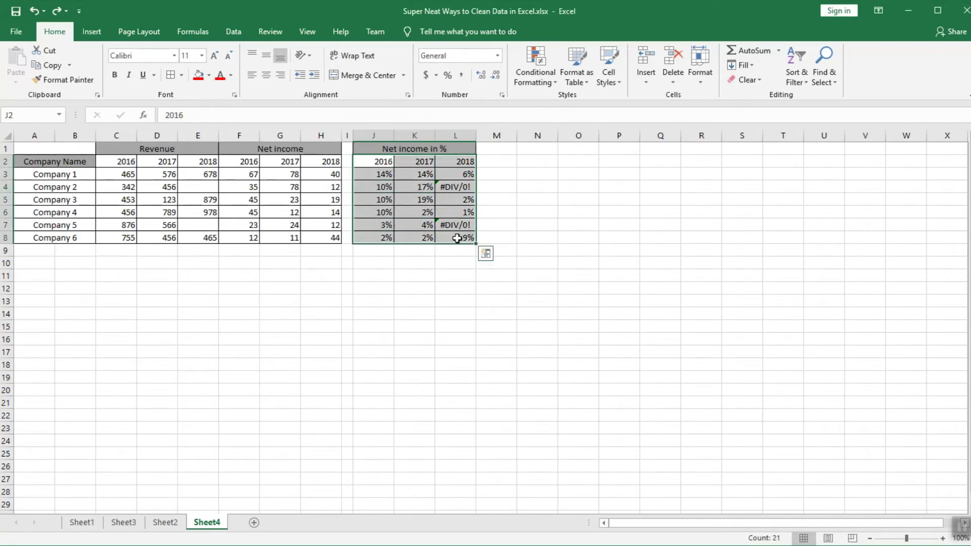
{"action": "key", "text": "ctrl+g"}
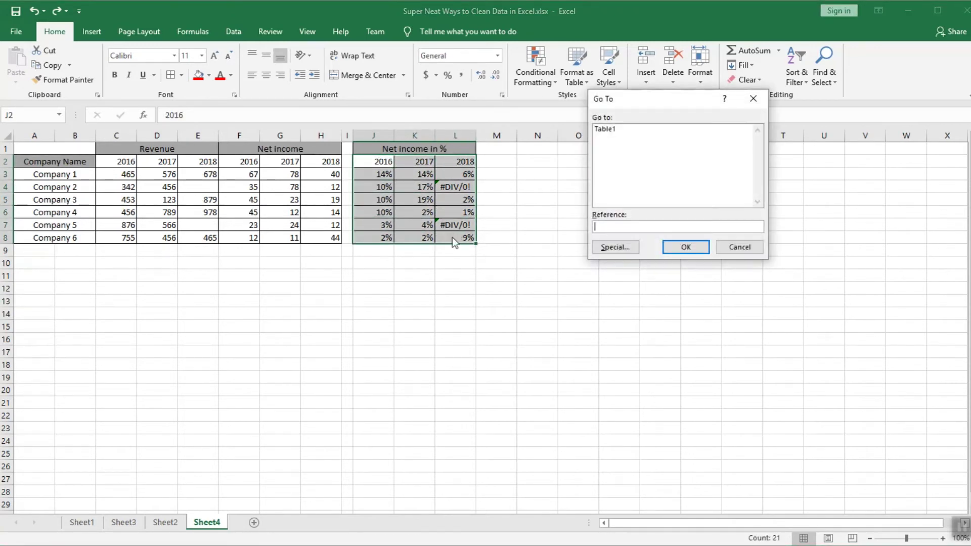
{"action": "left_click", "coordinate": [620, 247]}
{"action": "left_click", "coordinate": [605, 135]}
{"action": "left_click", "coordinate": [607, 148]}
{"action": "left_click", "coordinate": [622, 161]}
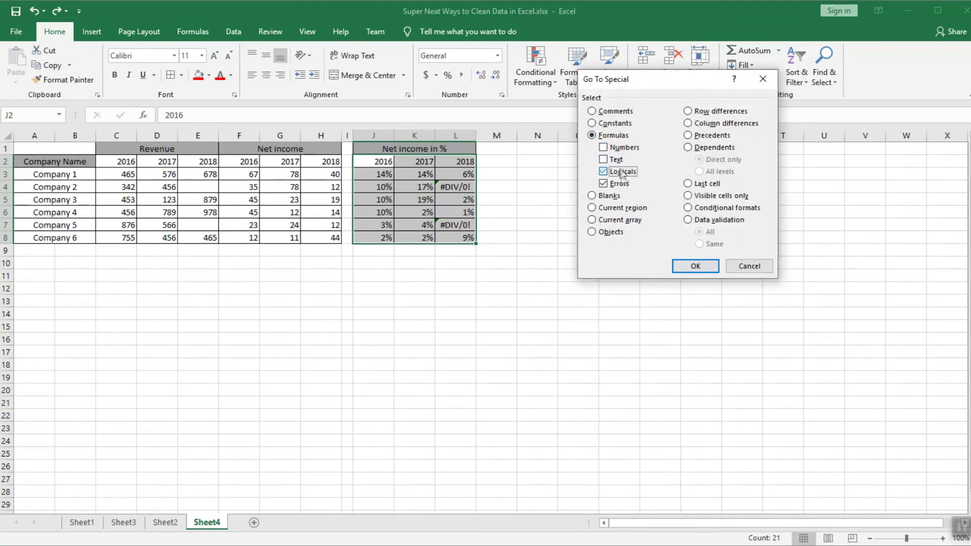
{"action": "left_click", "coordinate": [695, 266]}
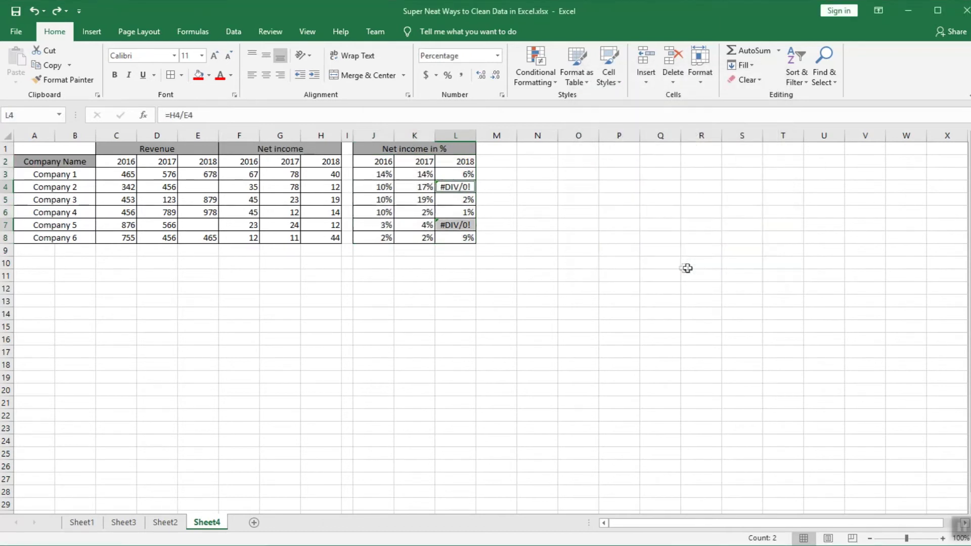
{"action": "left_click", "coordinate": [193, 76]}
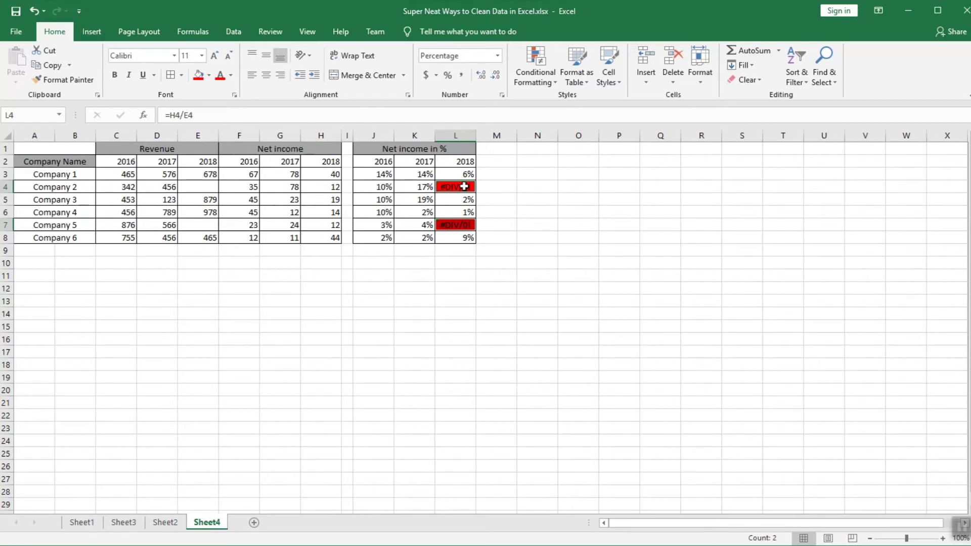
Step: Enter "not applicable" in both selected error cells and widen column L to fit the text
{"action": "type", "text": "not"}
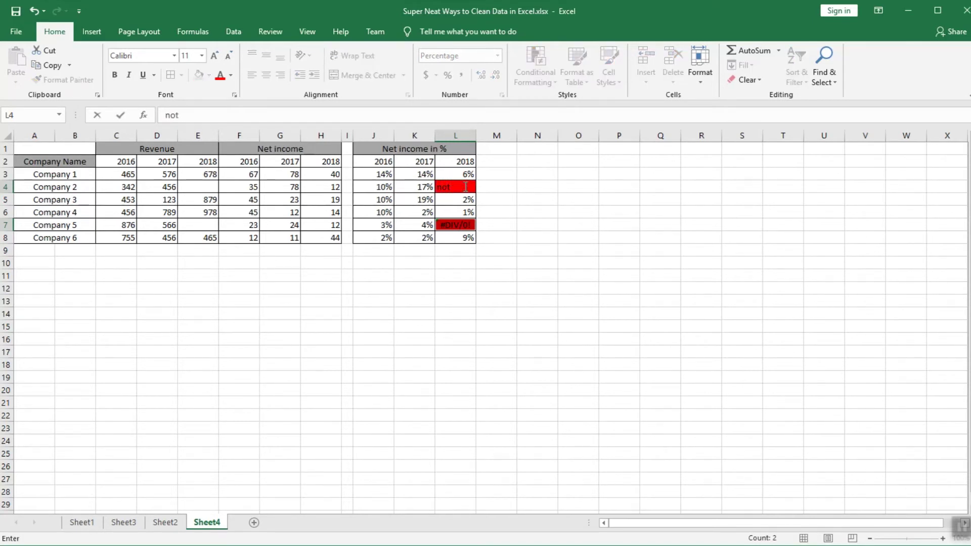
{"action": "type", "text": " applicable"}
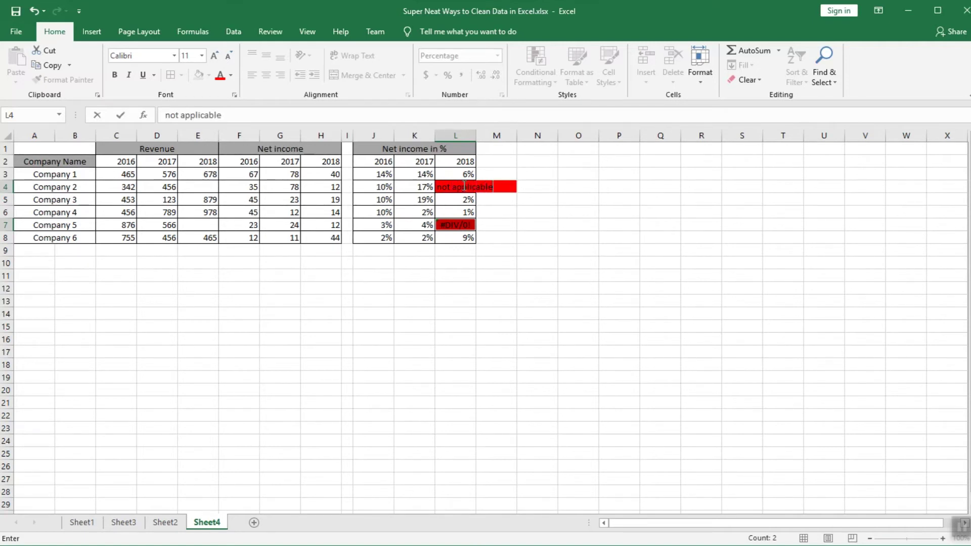
{"action": "key", "text": "ctrl+Return"}
{"action": "left_click_drag", "start_coordinate": [475, 134], "coordinate": [505, 134]}
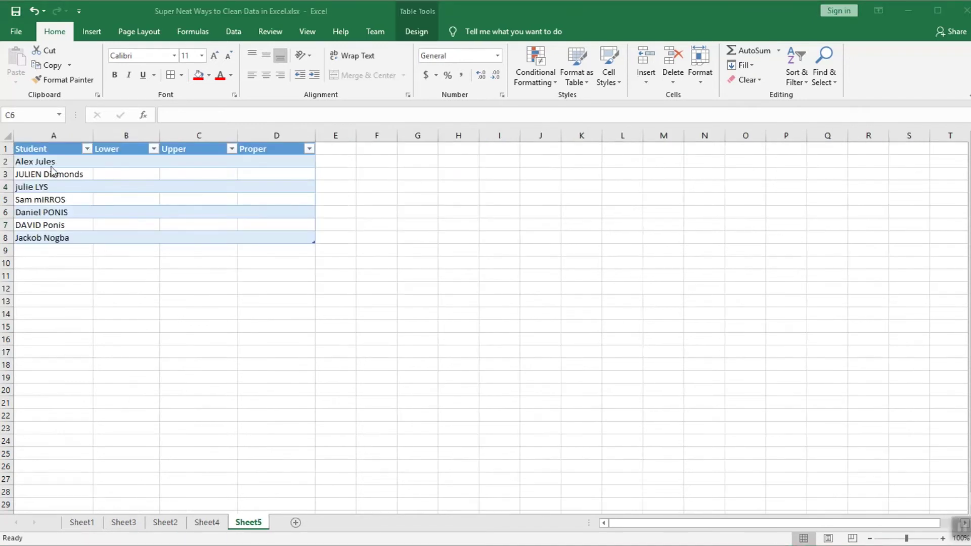
{"action": "left_click_drag", "start_coordinate": [55, 167], "coordinate": [50, 240]}
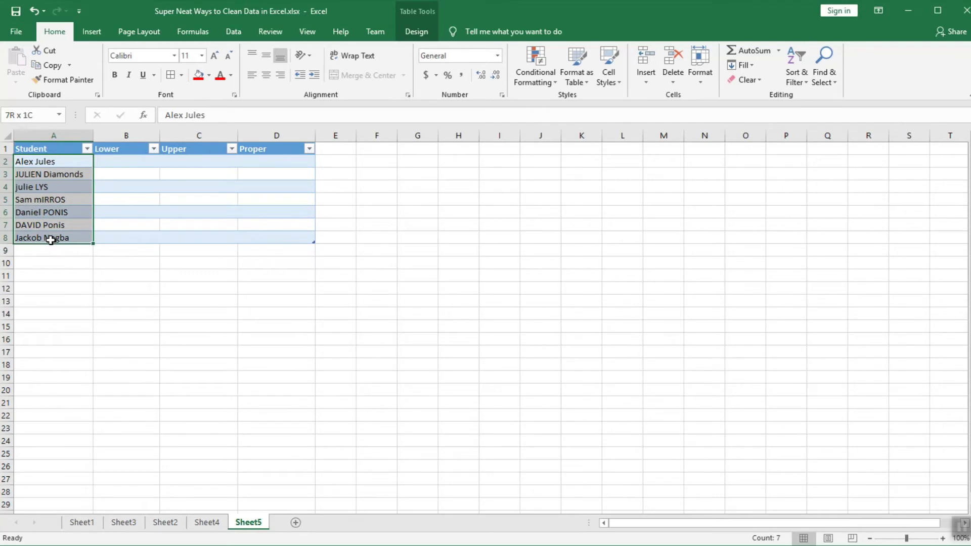
{"action": "left_click", "coordinate": [79, 165]}
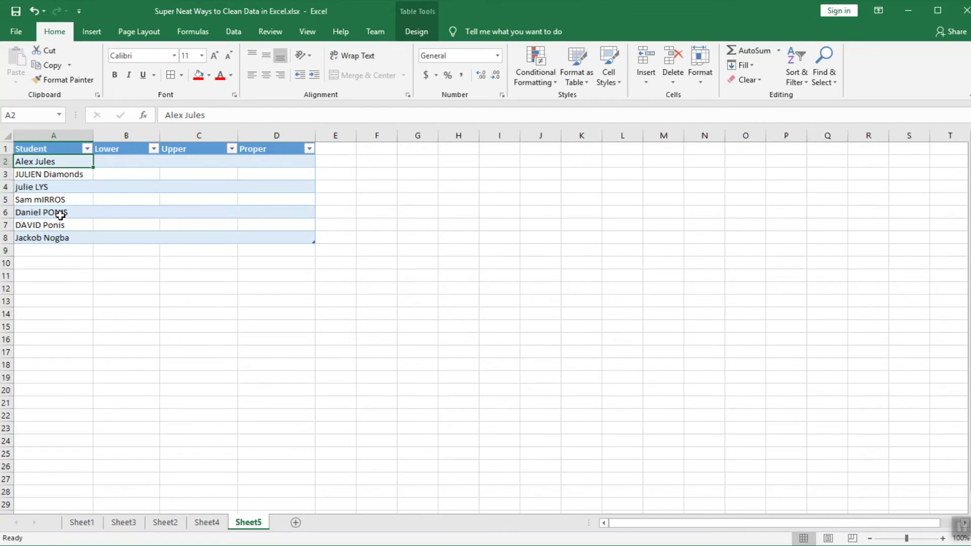
{"action": "double_click", "coordinate": [110, 160]}
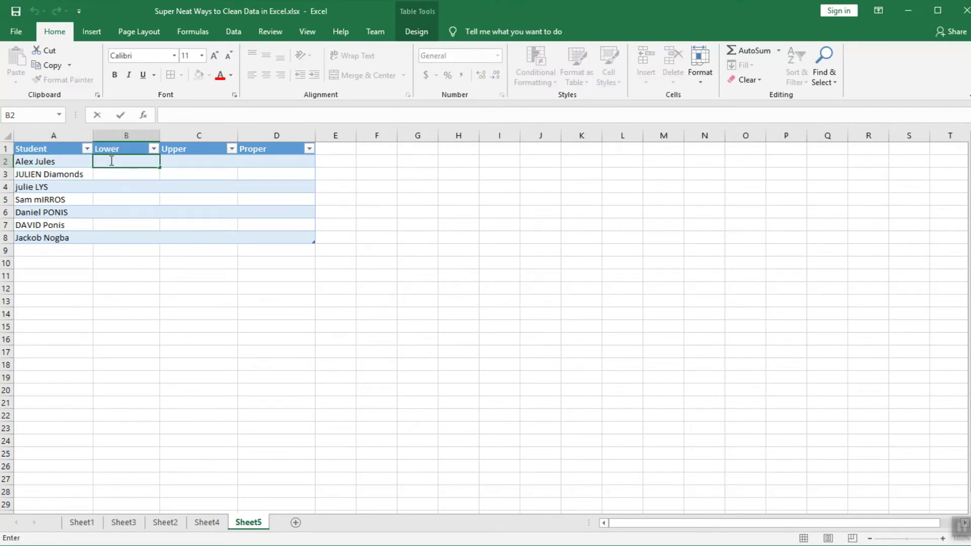
{"action": "type", "text": "="}
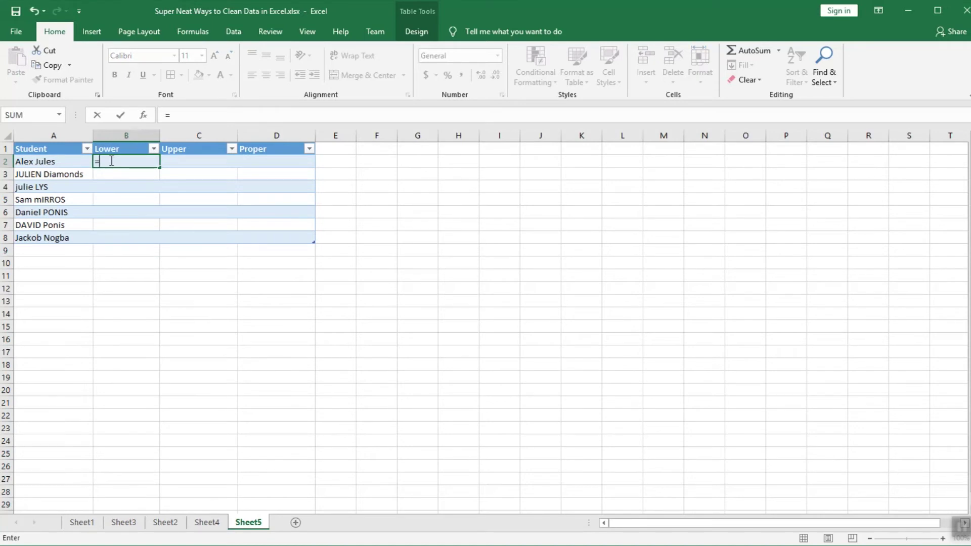
{"action": "type", "text": "lowe"}
{"action": "double_click", "coordinate": [129, 175]}
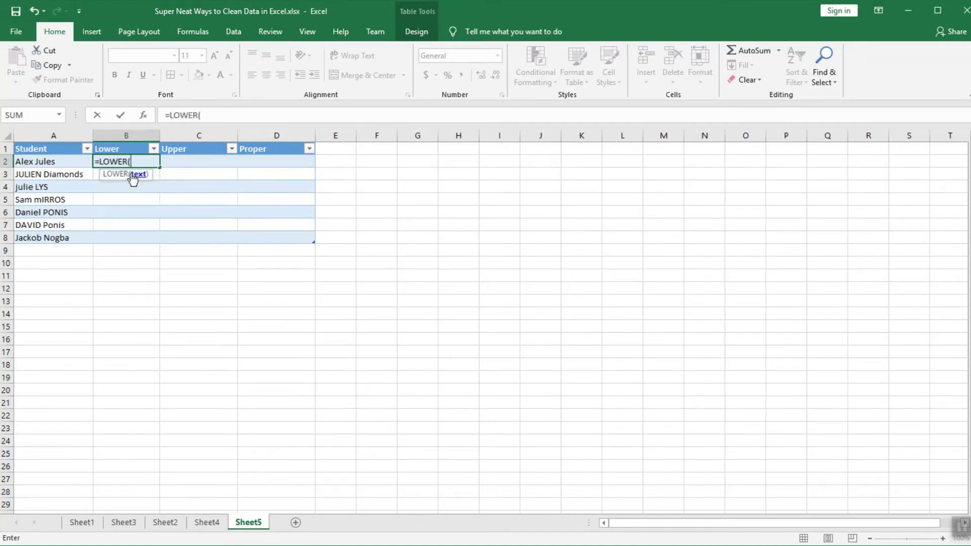
{"action": "left_click", "coordinate": [52, 161]}
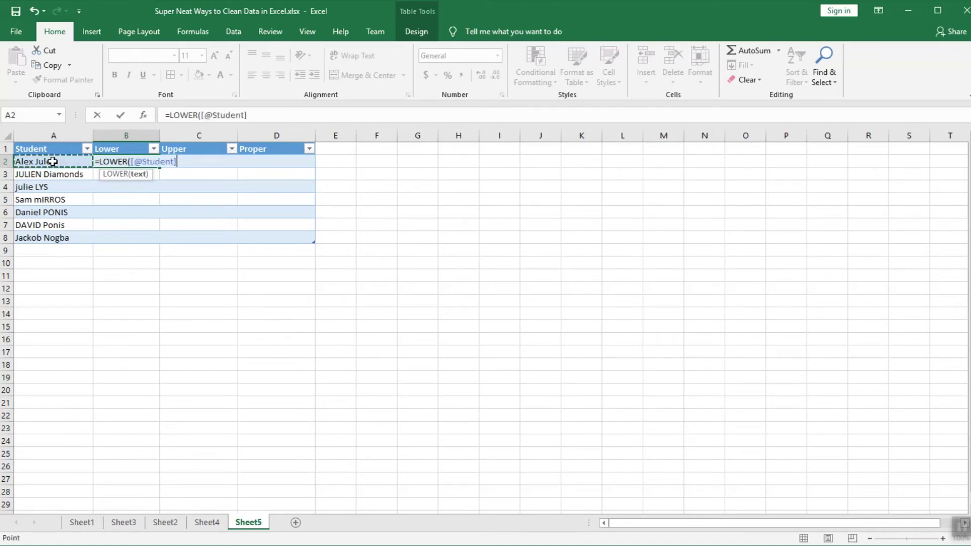
{"action": "key", "text": "Return"}
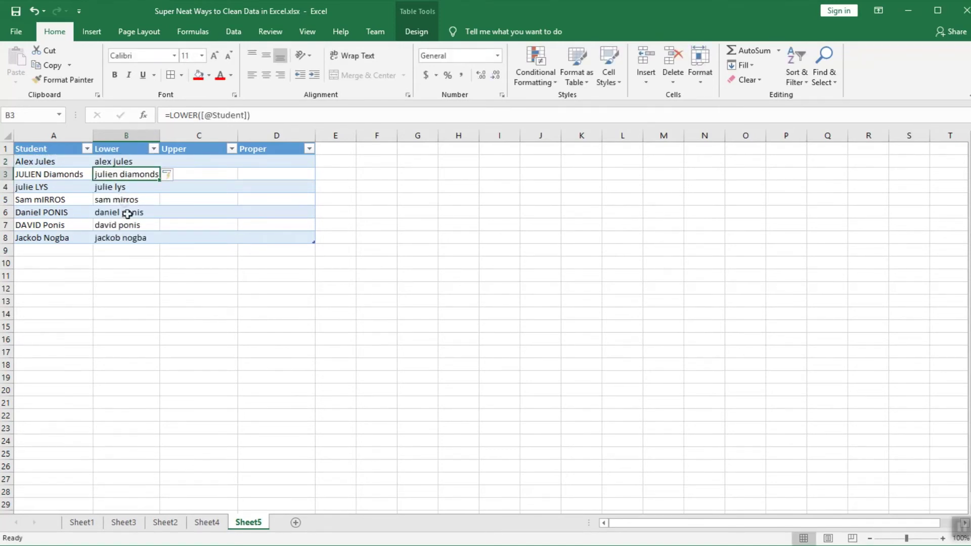
{"action": "left_click", "coordinate": [200, 161]}
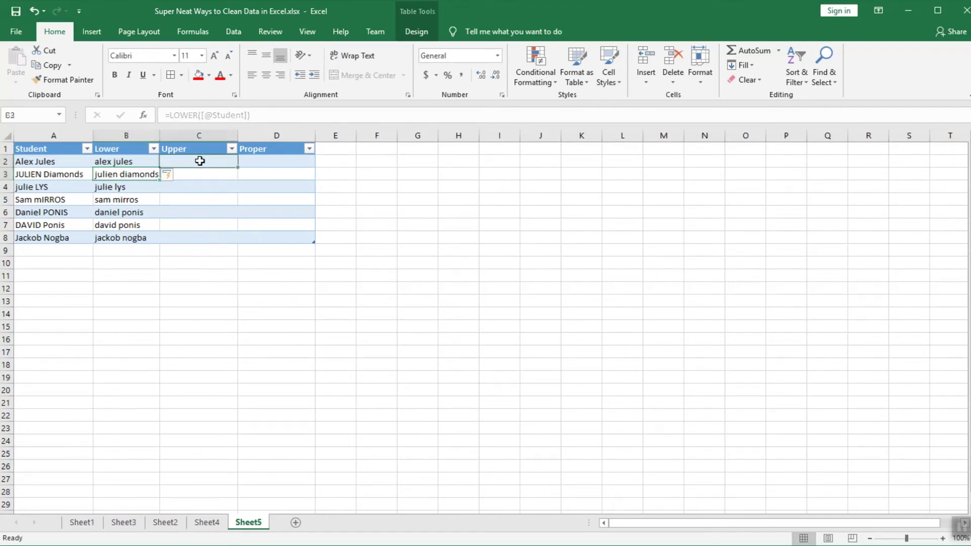
{"action": "type", "text": "=u"}
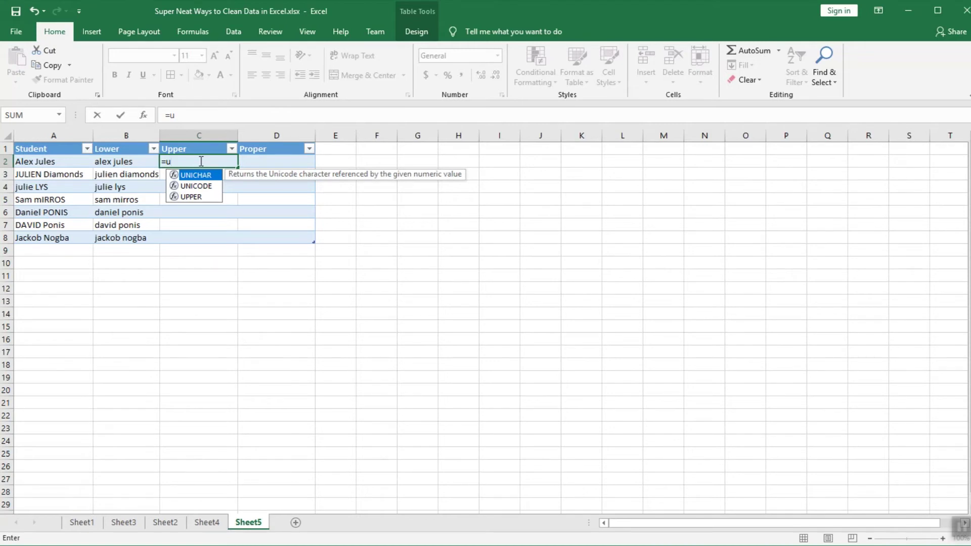
{"action": "type", "text": "p"}
{"action": "double_click", "coordinate": [188, 176]}
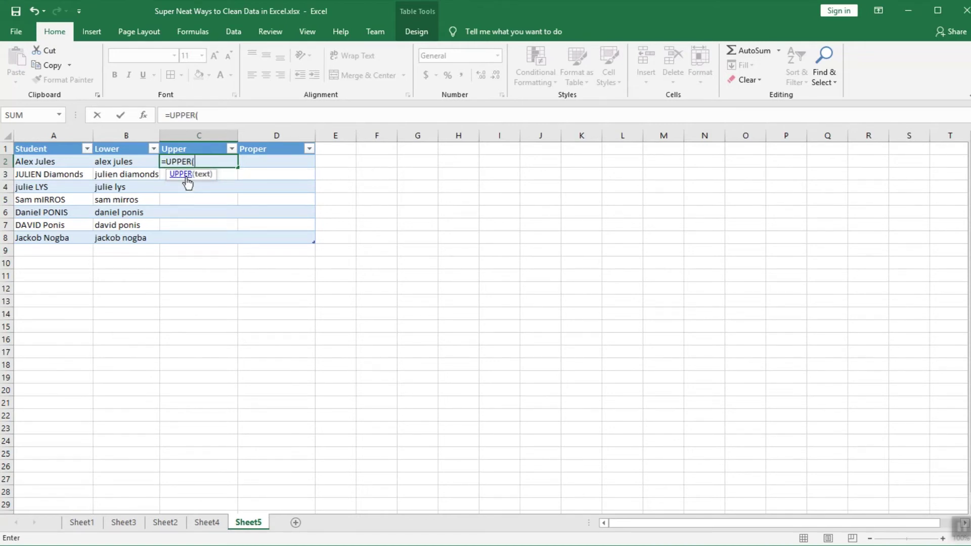
{"action": "left_click", "coordinate": [56, 160]}
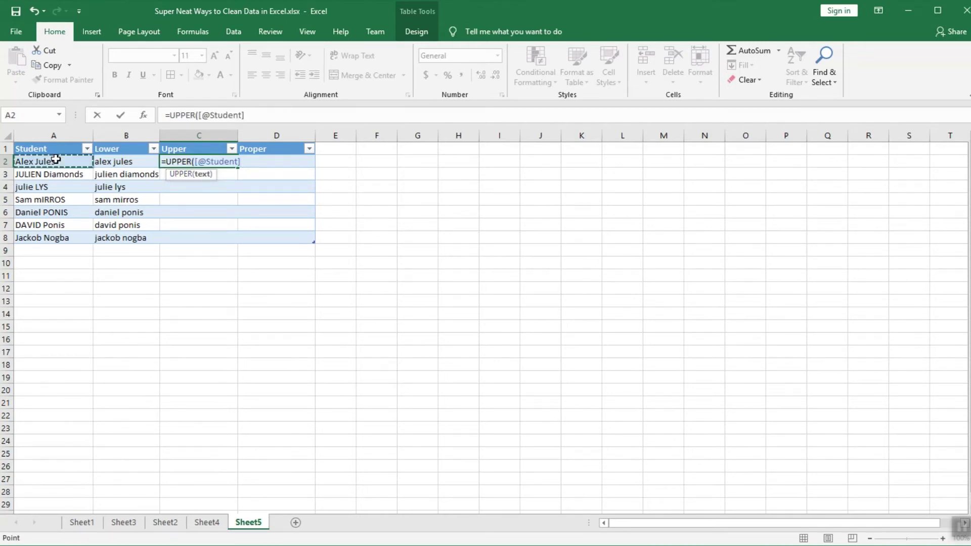
{"action": "key", "text": "Return"}
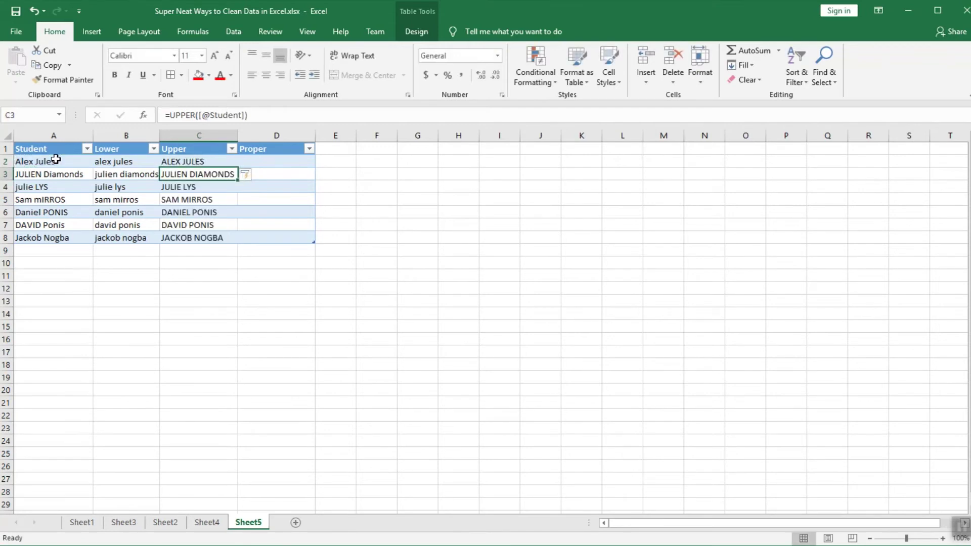
{"action": "left_click", "coordinate": [262, 165]}
{"action": "type", "text": "="}
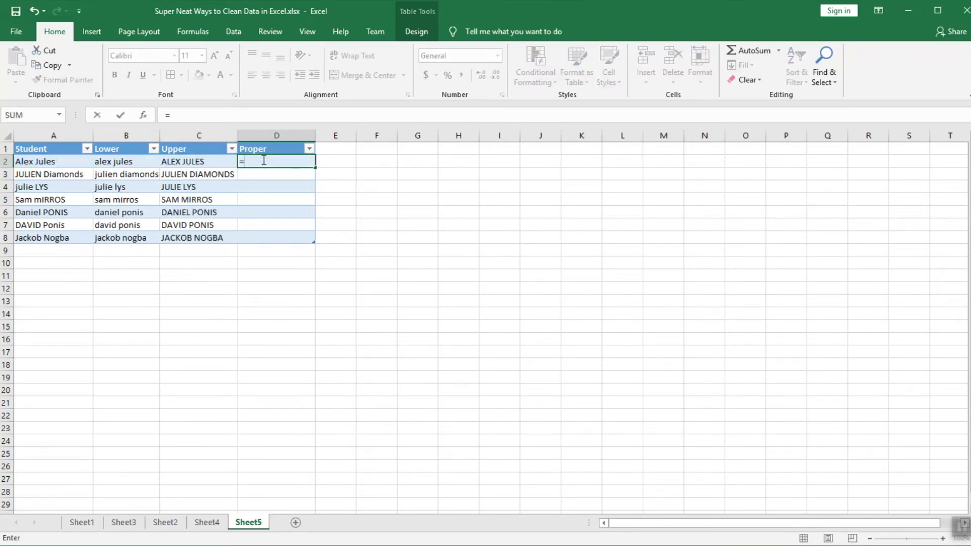
{"action": "type", "text": "pr"}
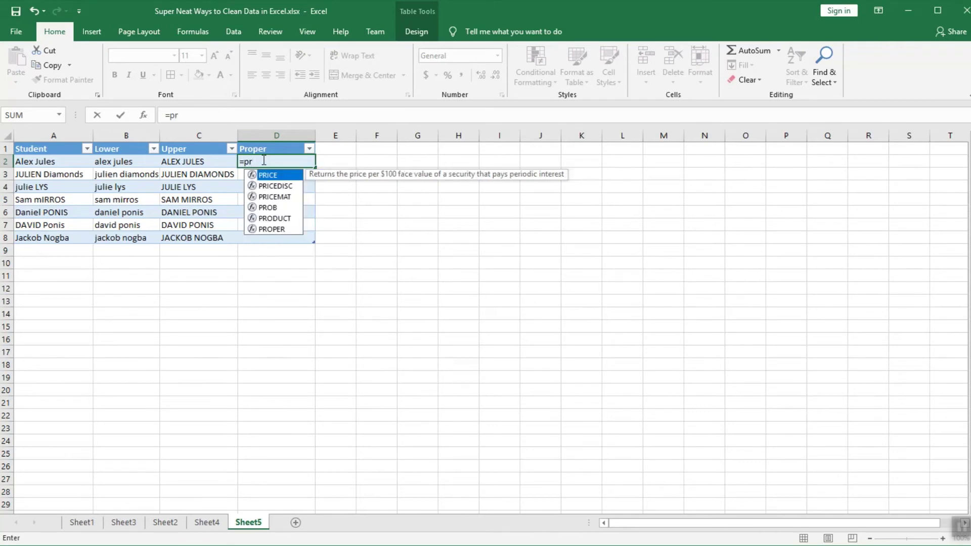
{"action": "double_click", "coordinate": [262, 228]}
{"action": "left_click", "coordinate": [64, 162]}
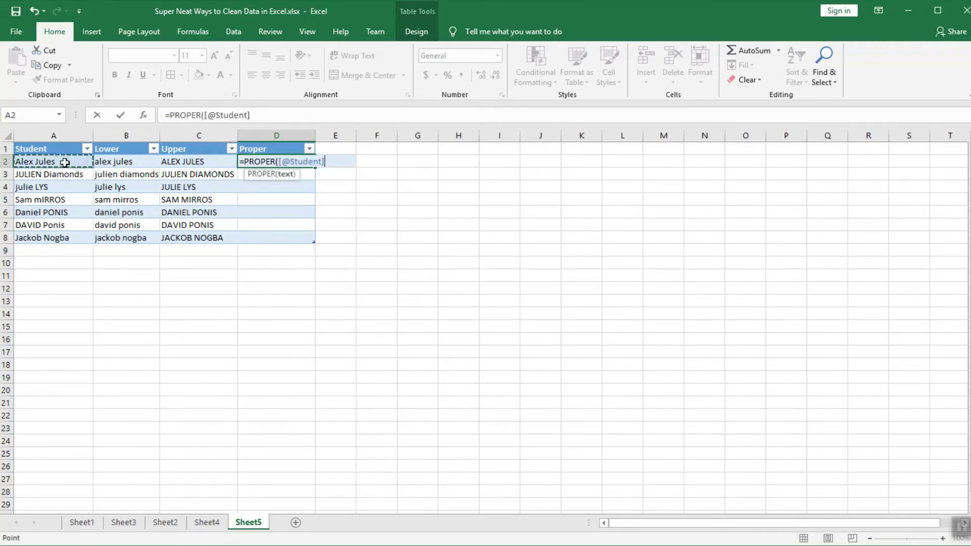
{"action": "key", "text": "Return"}
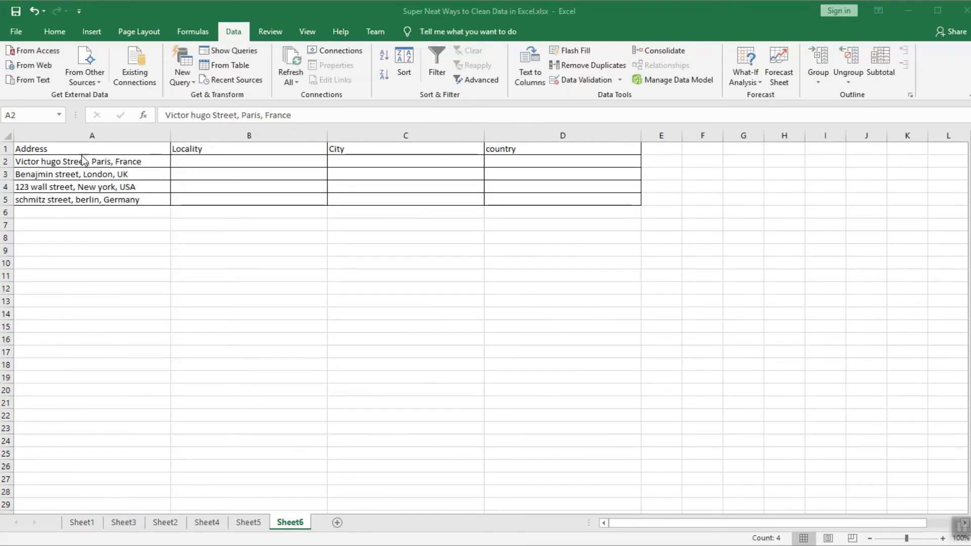
{"action": "key", "text": "ctrl+shift+Down"}
{"action": "left_click_drag", "start_coordinate": [89, 225], "coordinate": [89, 210]}
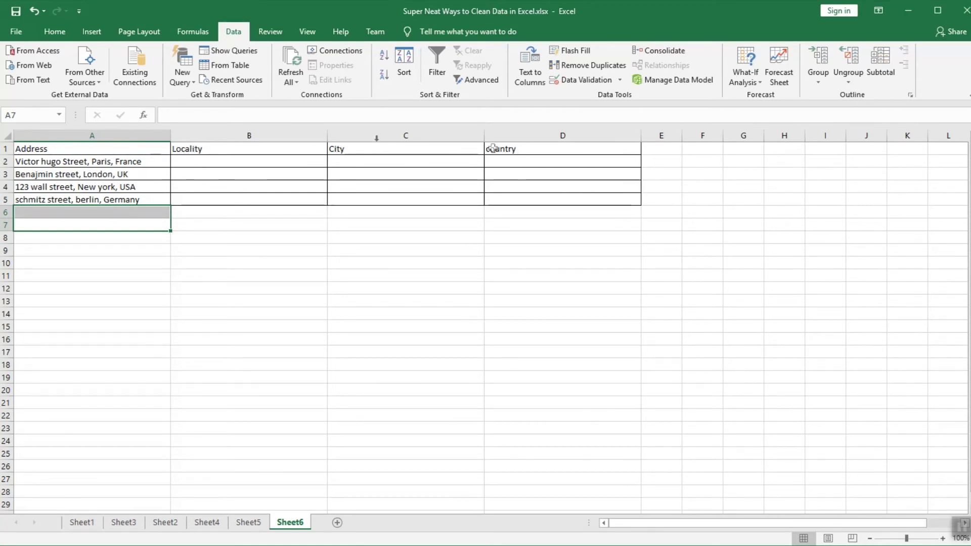
{"action": "left_click", "coordinate": [55, 32]}
{"action": "left_click", "coordinate": [101, 160]}
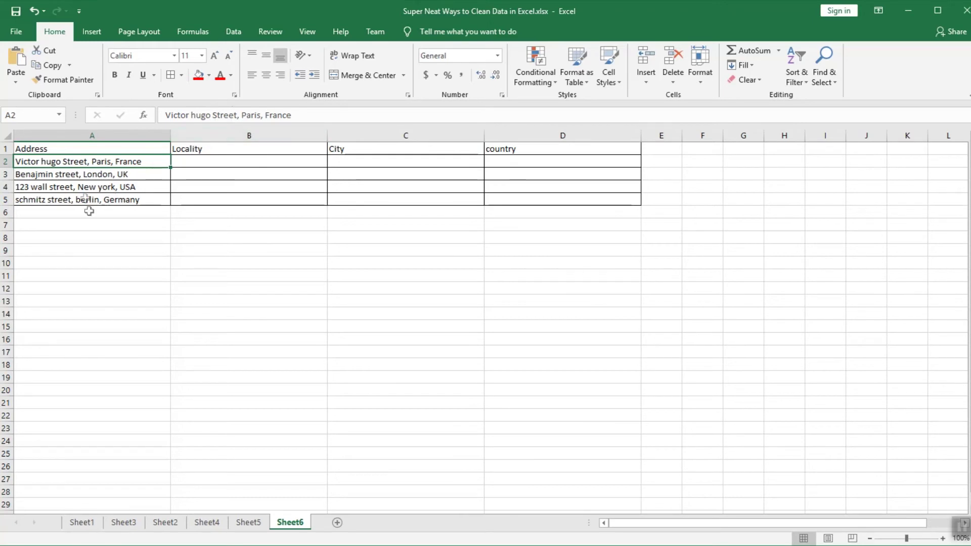
Step: Start Text to Columns on the addresses in A2:A5 with Delimited as the data type
{"action": "left_click", "coordinate": [235, 33]}
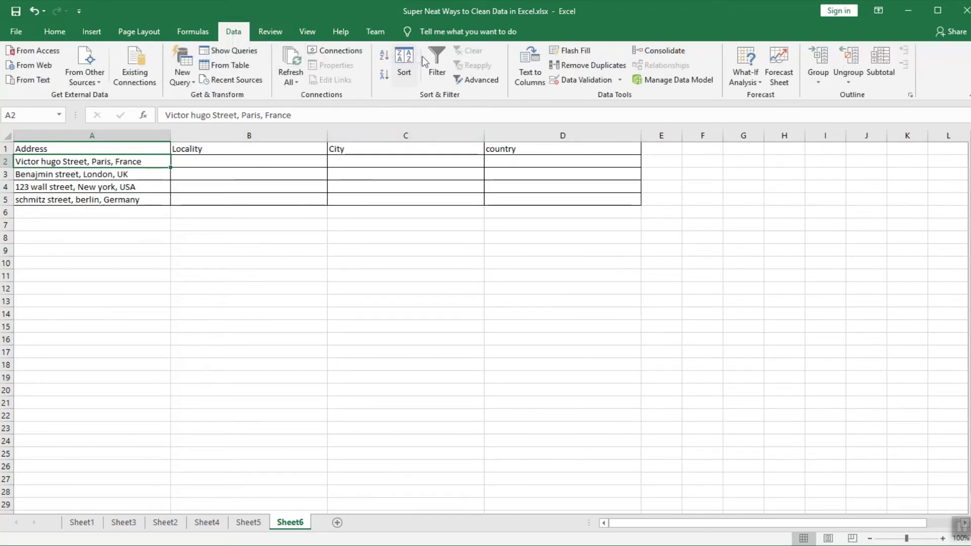
{"action": "left_click_drag", "start_coordinate": [121, 149], "coordinate": [127, 204]}
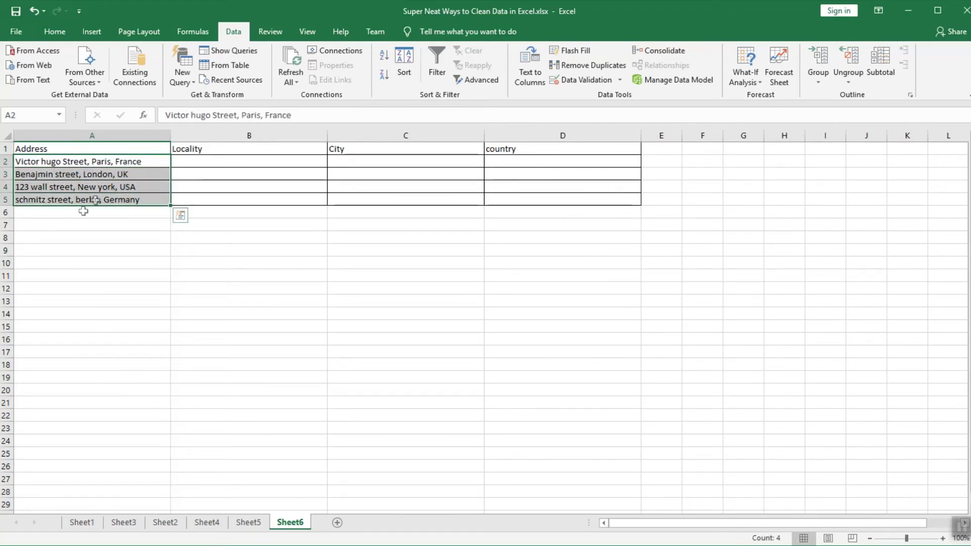
{"action": "left_click", "coordinate": [532, 82]}
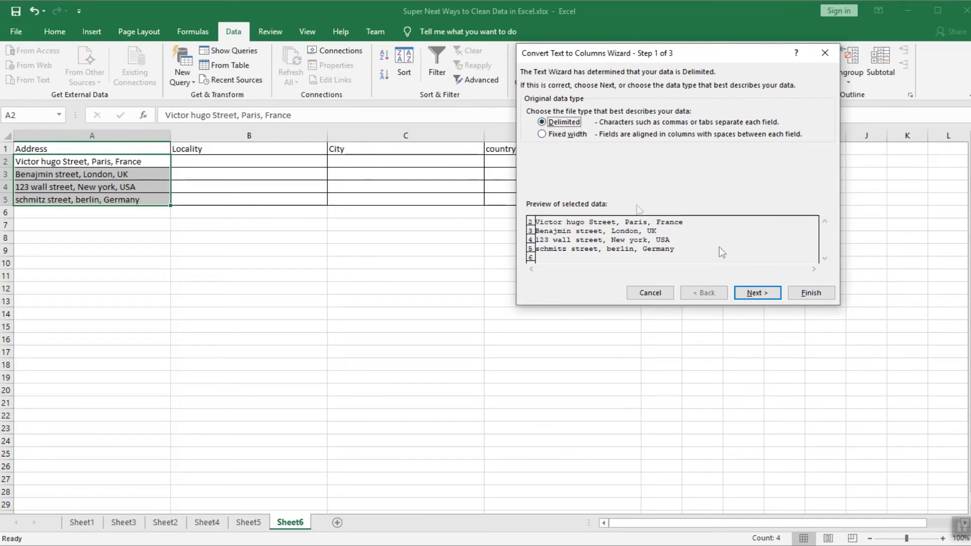
{"action": "left_click", "coordinate": [750, 295]}
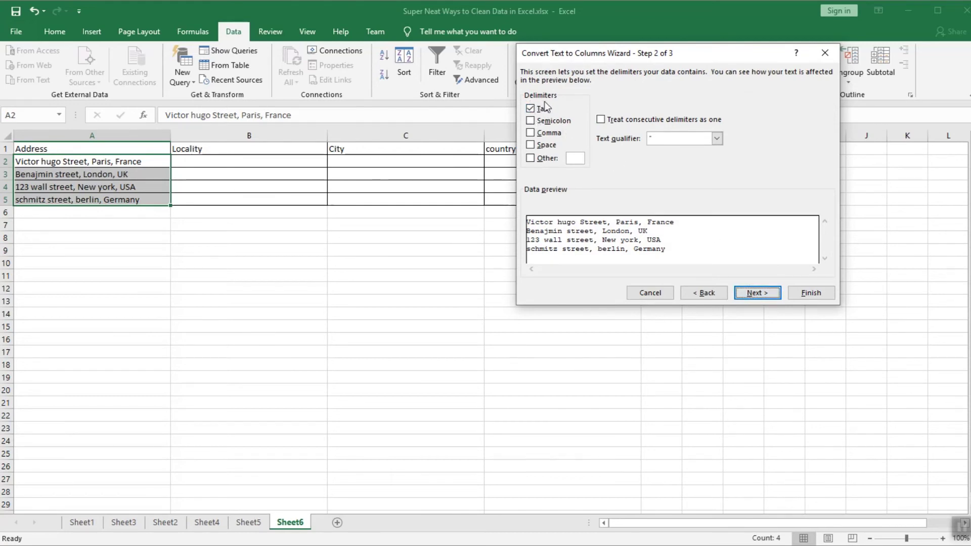
Step: Add Comma as a delimiter for the address split and keep the double-quote text qualifier
{"action": "left_click", "coordinate": [546, 159]}
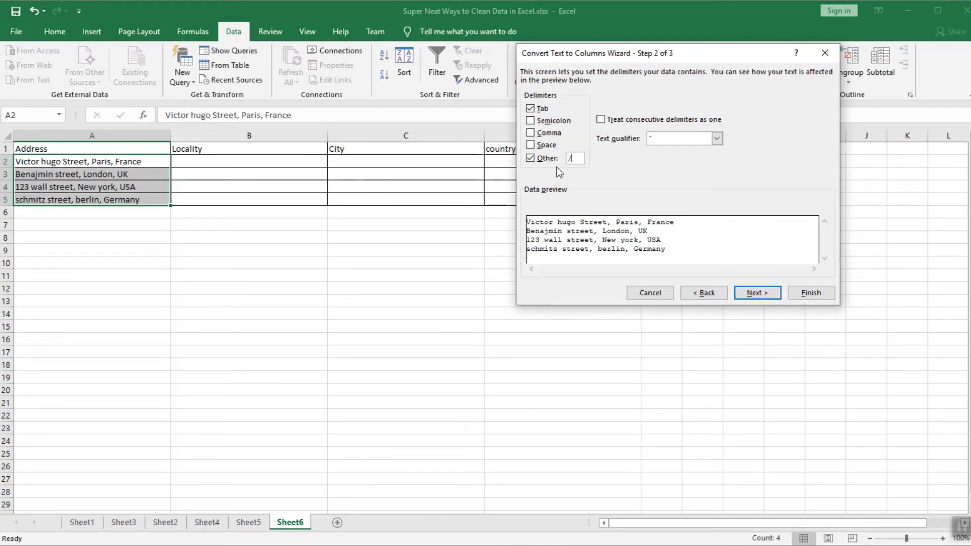
{"action": "left_click", "coordinate": [531, 135]}
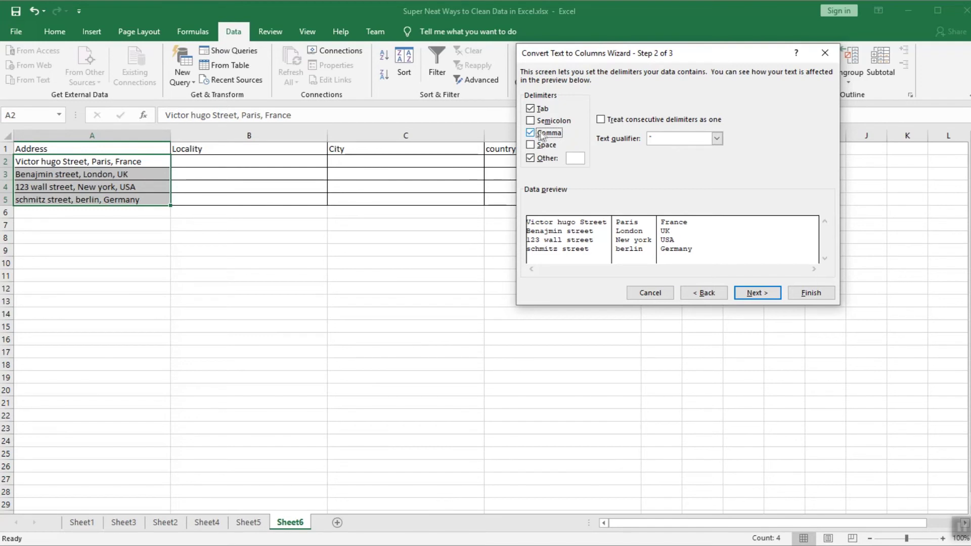
{"action": "left_click", "coordinate": [717, 138]}
{"action": "left_click", "coordinate": [733, 134]}
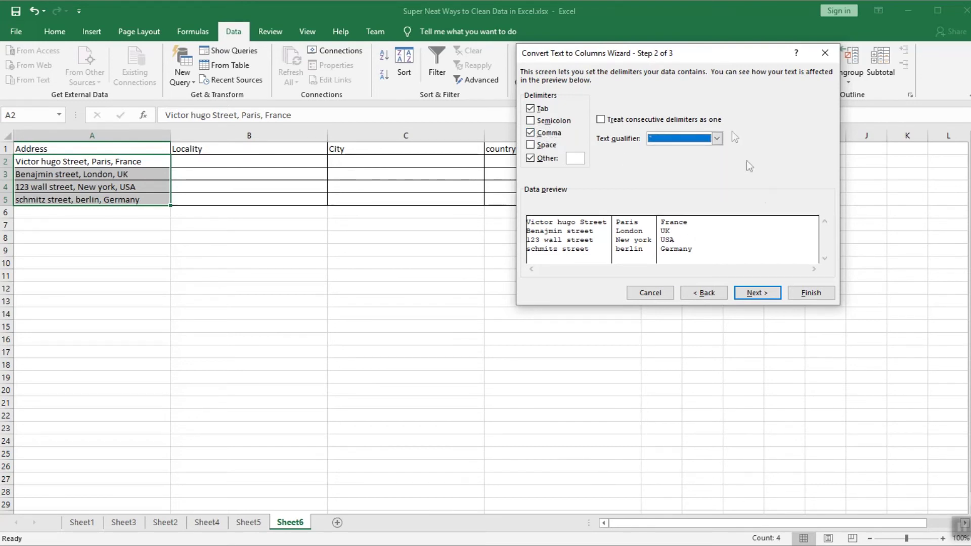
Step: Finish the address split with General column format and destination $B$2, replacing the existing data there
{"action": "left_click", "coordinate": [763, 289]}
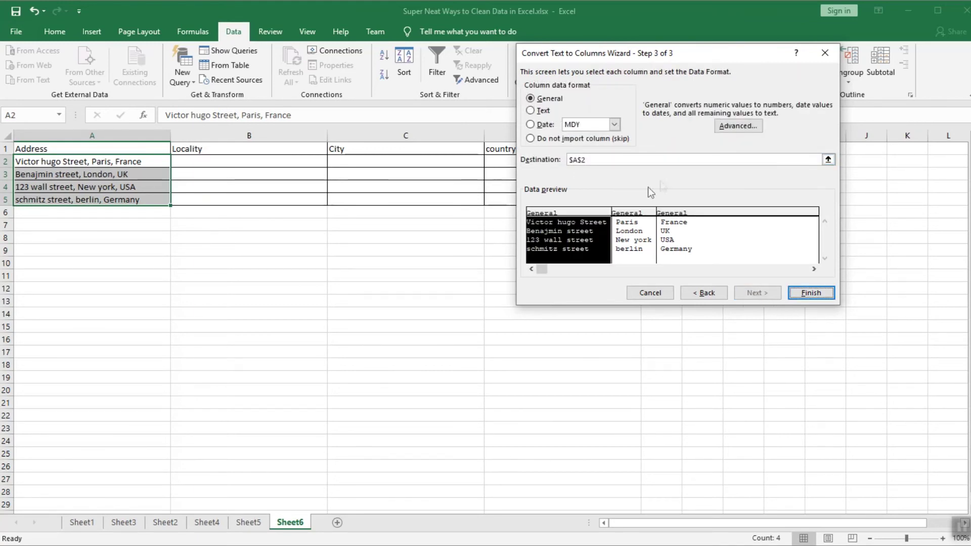
{"action": "left_click", "coordinate": [828, 159]}
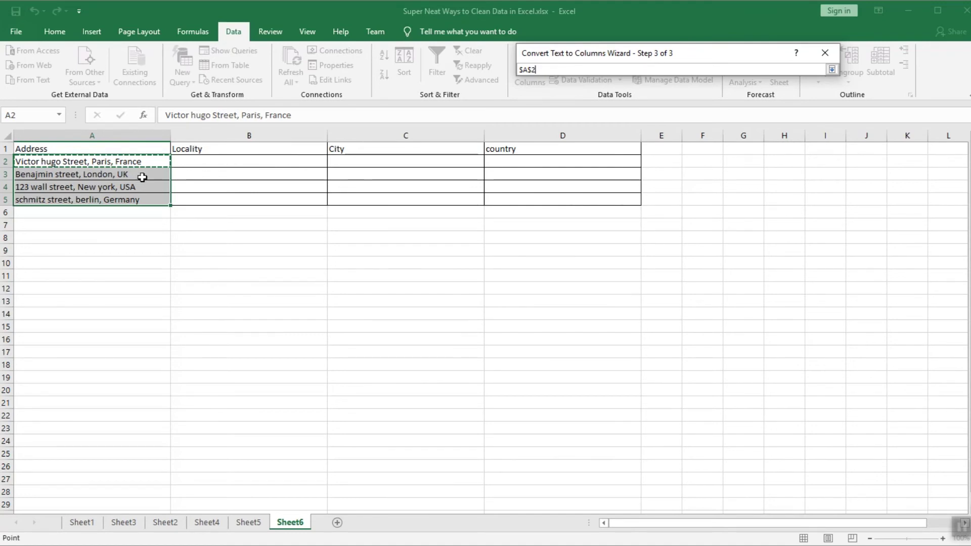
{"action": "left_click", "coordinate": [228, 160]}
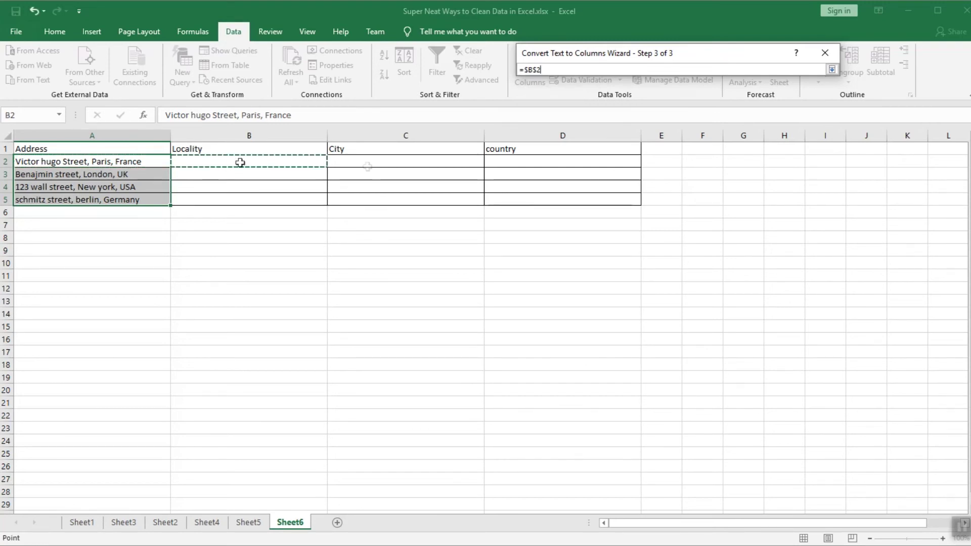
{"action": "left_click", "coordinate": [831, 69]}
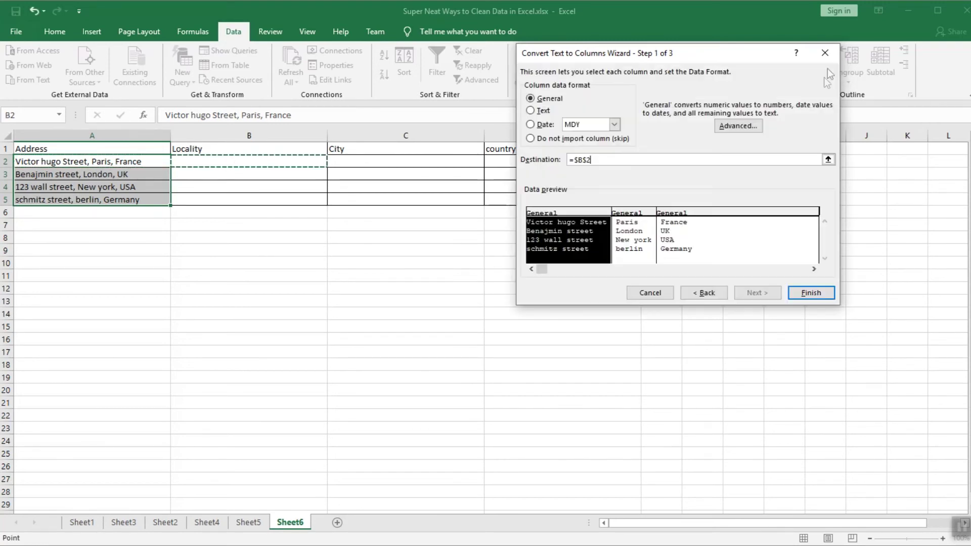
{"action": "left_click", "coordinate": [809, 292]}
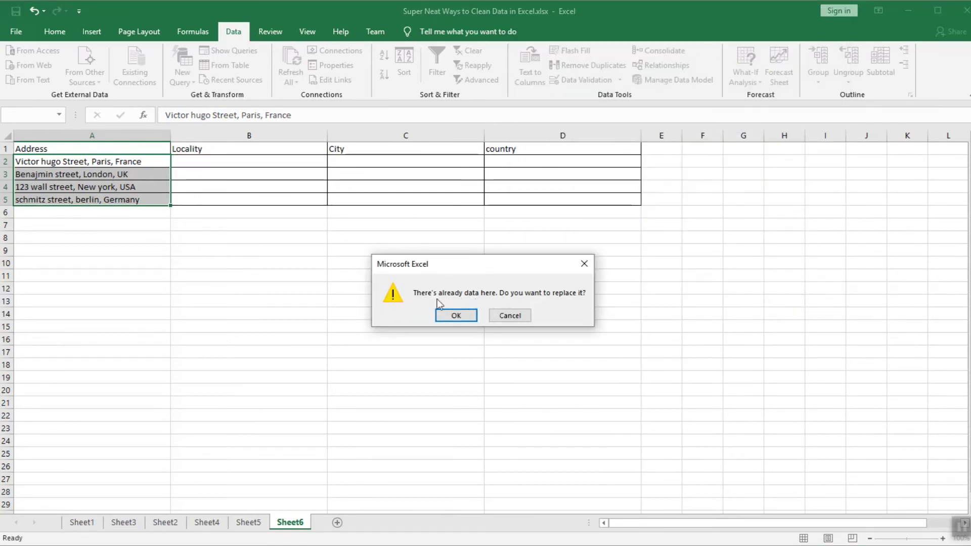
{"action": "left_click", "coordinate": [462, 319]}
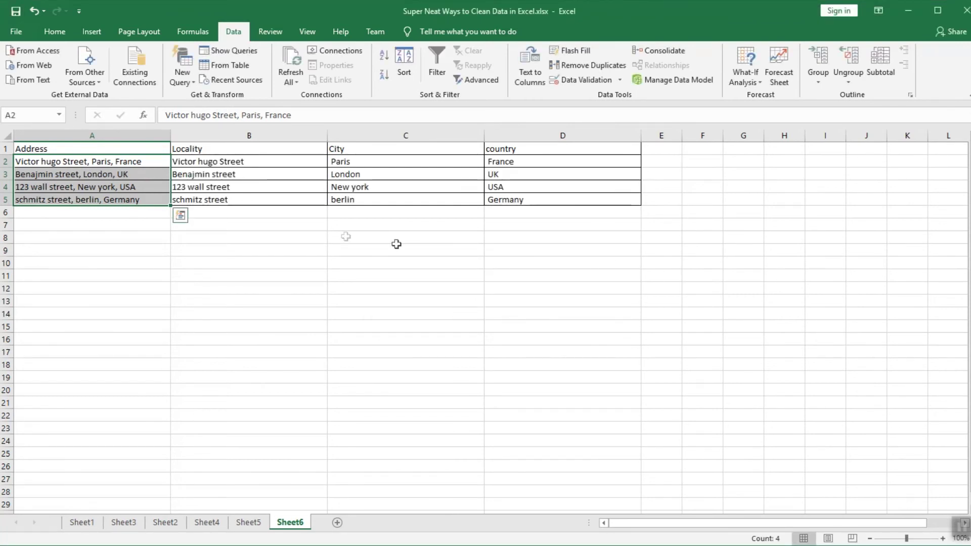
{"action": "left_click", "coordinate": [293, 234]}
{"action": "left_click", "coordinate": [134, 162]}
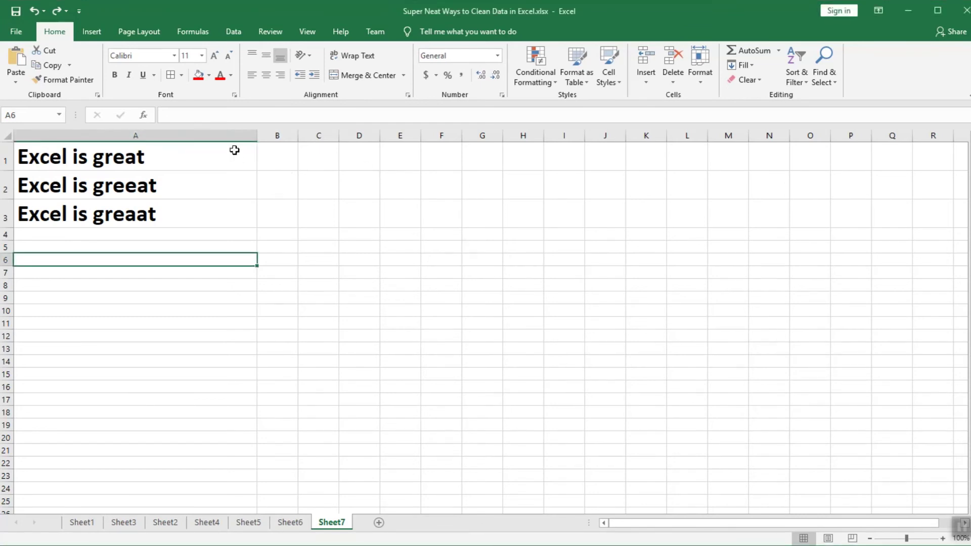
Step: Spell-check cells A1:A3 and change both misspelled words, greeat and greaat, to great
{"action": "left_click_drag", "start_coordinate": [227, 154], "coordinate": [231, 208]}
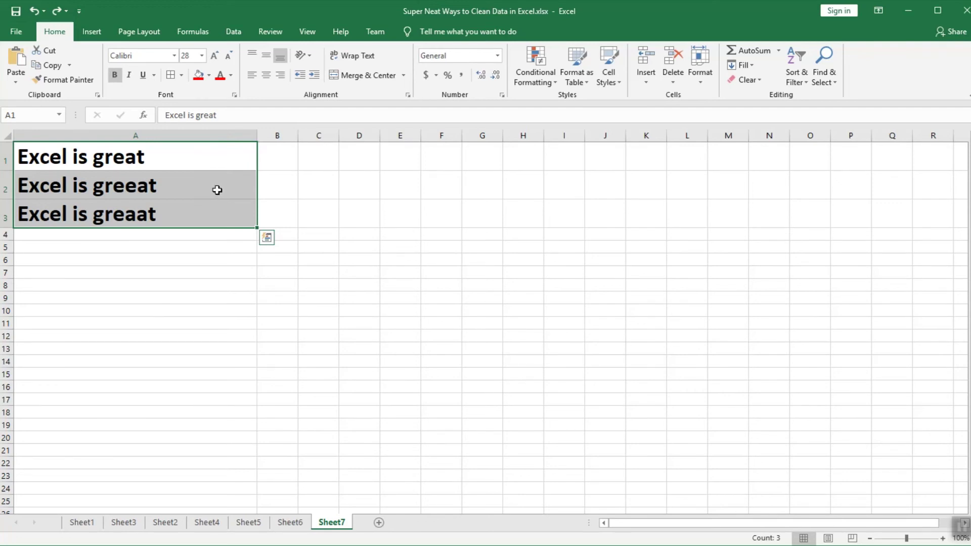
{"action": "key", "text": "F7"}
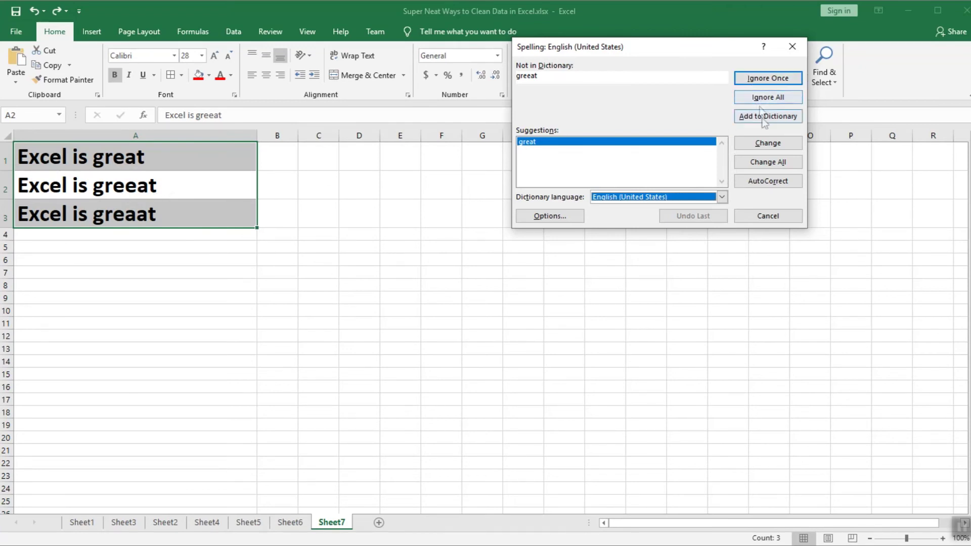
{"action": "left_click", "coordinate": [761, 144]}
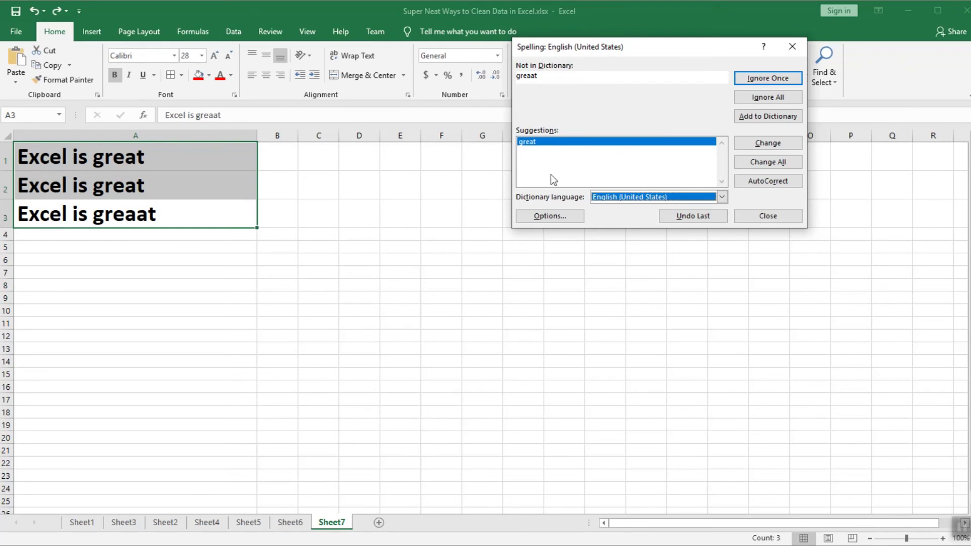
{"action": "left_click", "coordinate": [766, 145]}
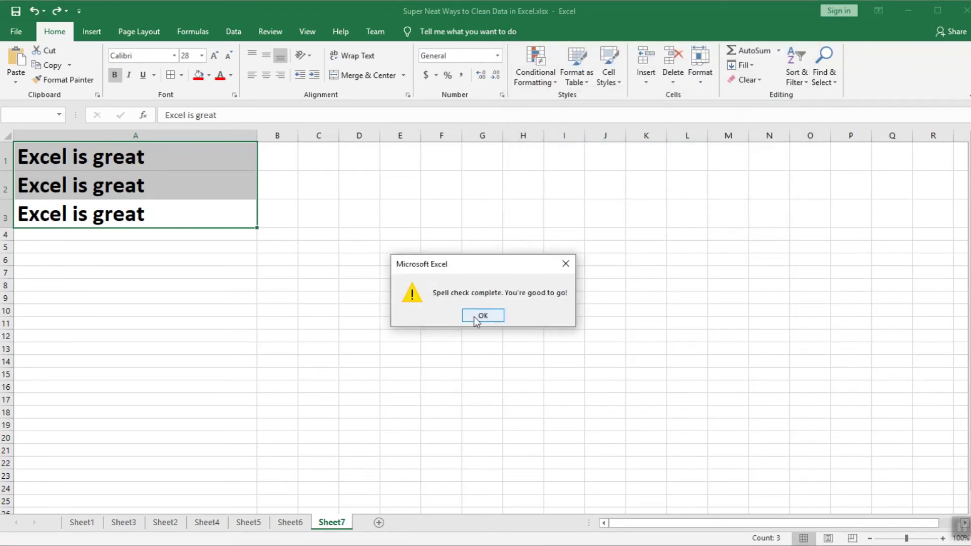
{"action": "left_click", "coordinate": [477, 316]}
{"action": "left_click", "coordinate": [152, 272]}
{"action": "left_click_drag", "start_coordinate": [135, 158], "coordinate": [136, 212]}
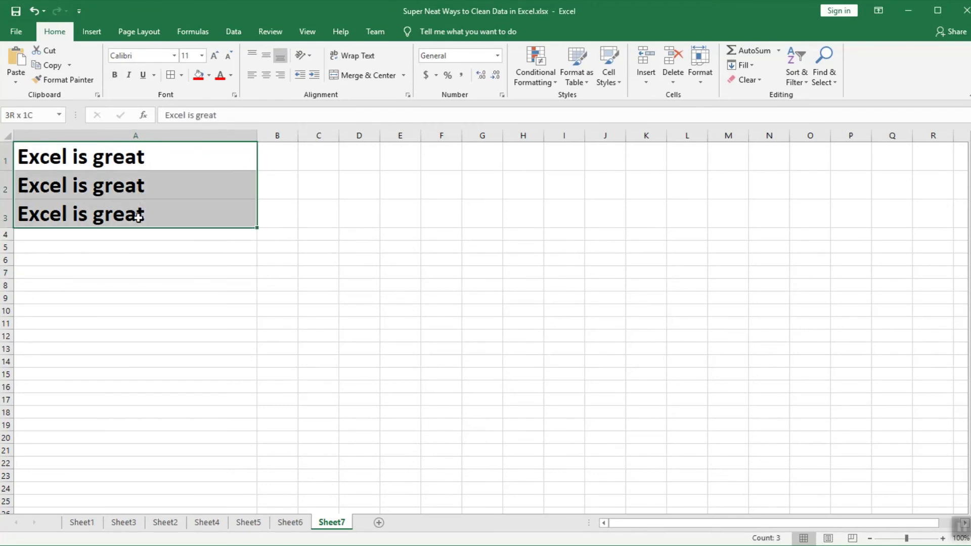
{"action": "left_click", "coordinate": [91, 260]}
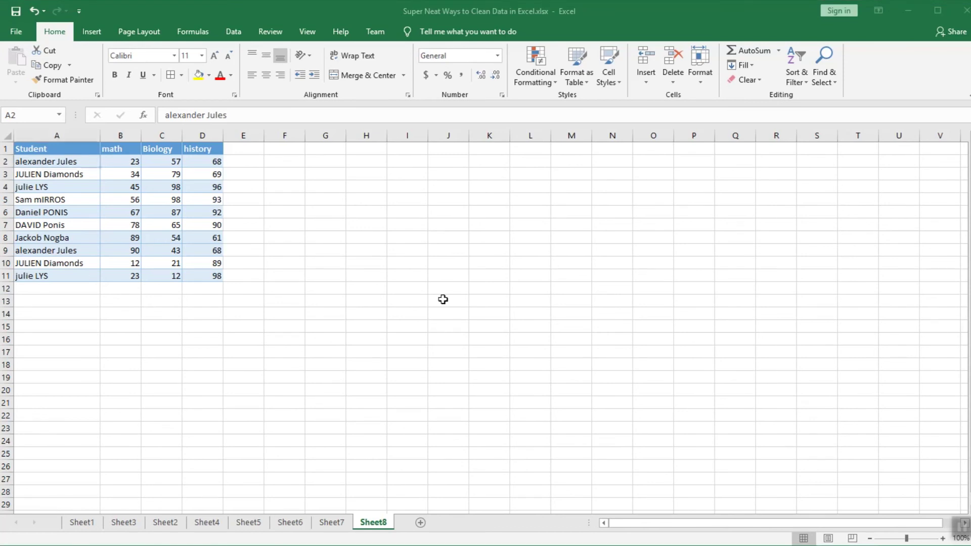
Step: Find all cells containing the first name of the student in A2 and go through the matching cells
{"action": "key", "text": "ctrl+f"}
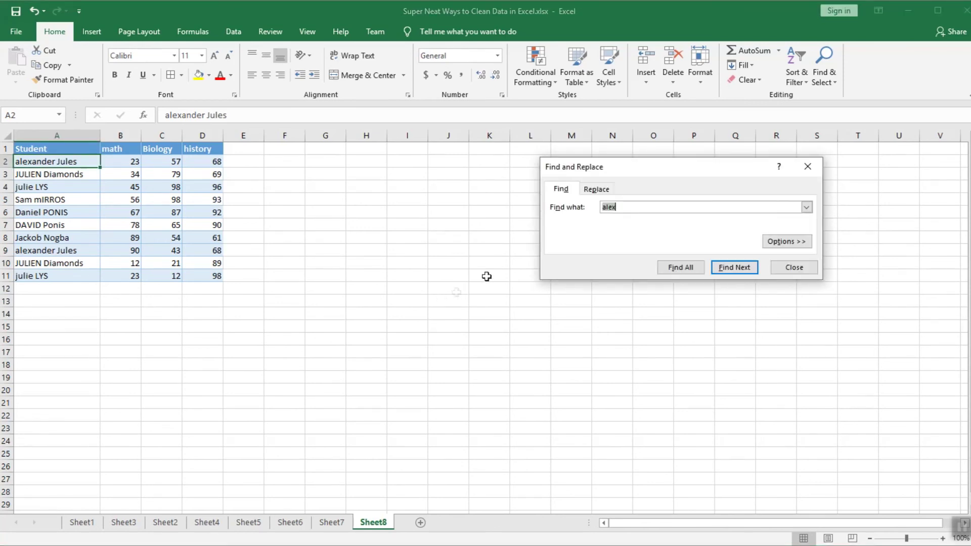
{"action": "type", "text": "alexander"}
{"action": "left_click", "coordinate": [734, 268]}
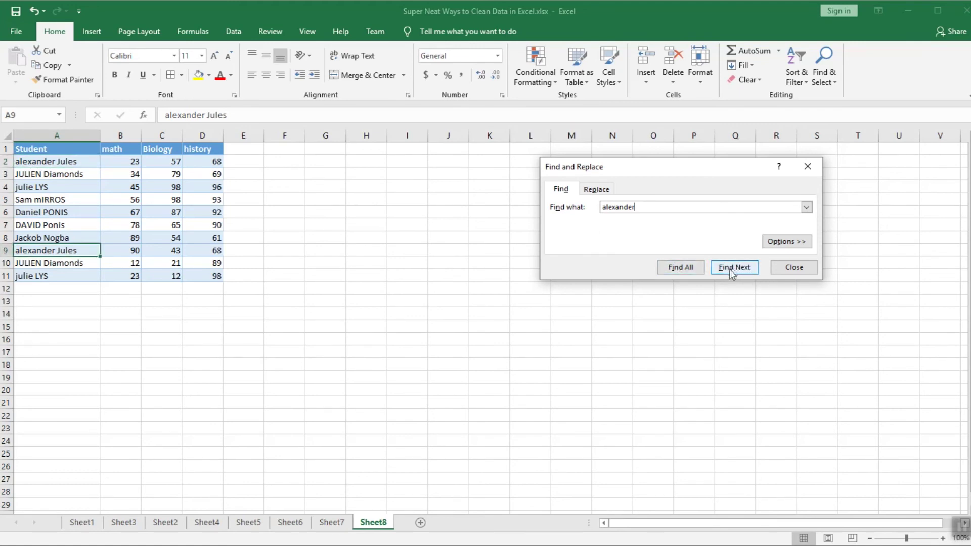
{"action": "left_click", "coordinate": [681, 268]}
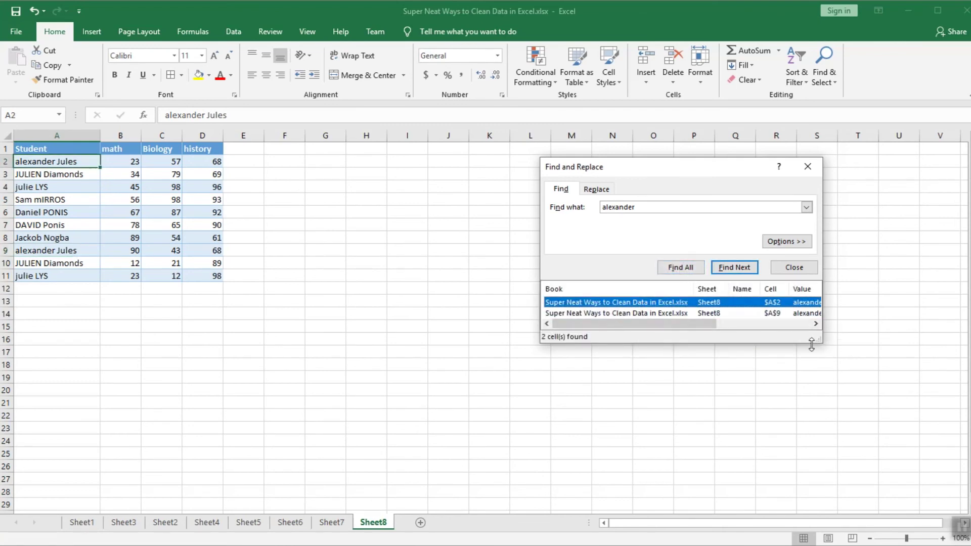
{"action": "left_click_drag", "start_coordinate": [815, 342], "coordinate": [911, 399]}
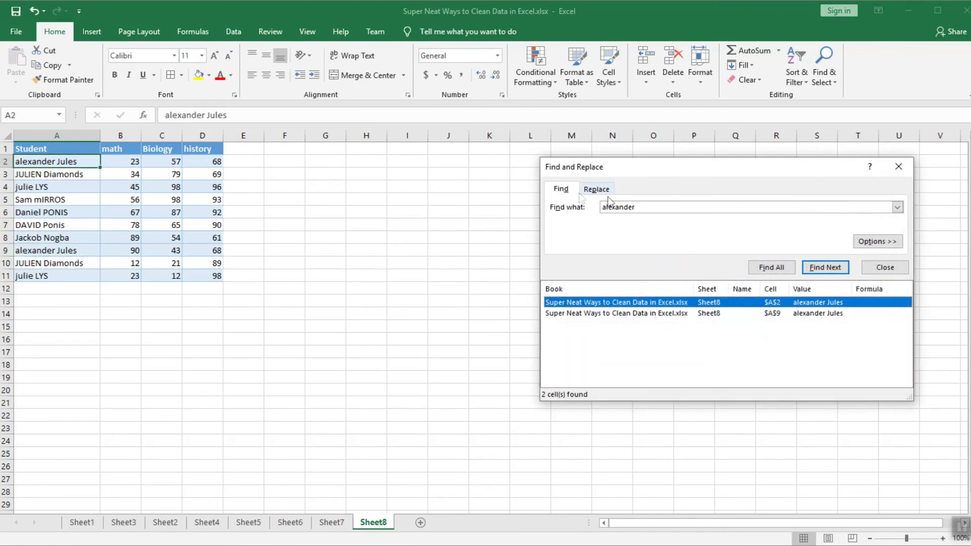
{"action": "left_click", "coordinate": [632, 313]}
{"action": "left_click", "coordinate": [635, 306]}
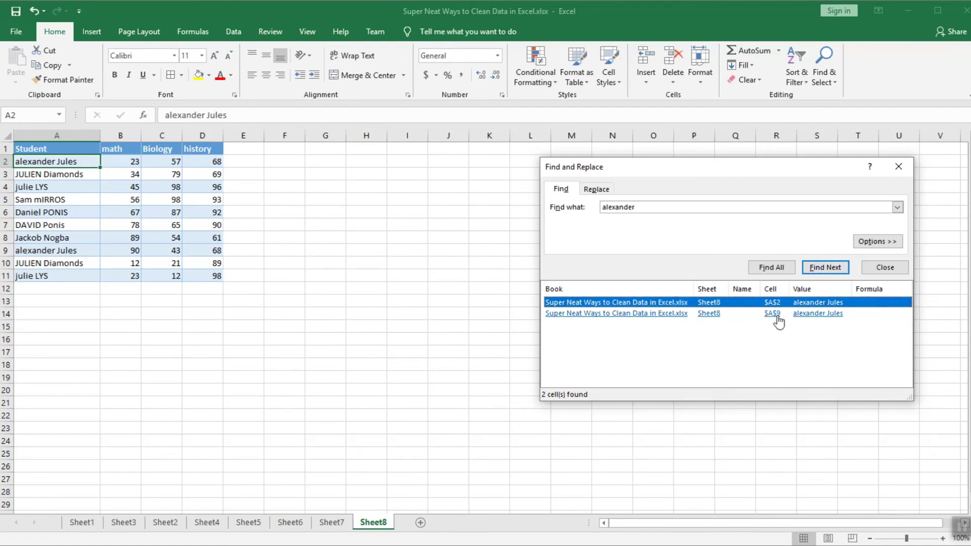
{"action": "left_click", "coordinate": [655, 316]}
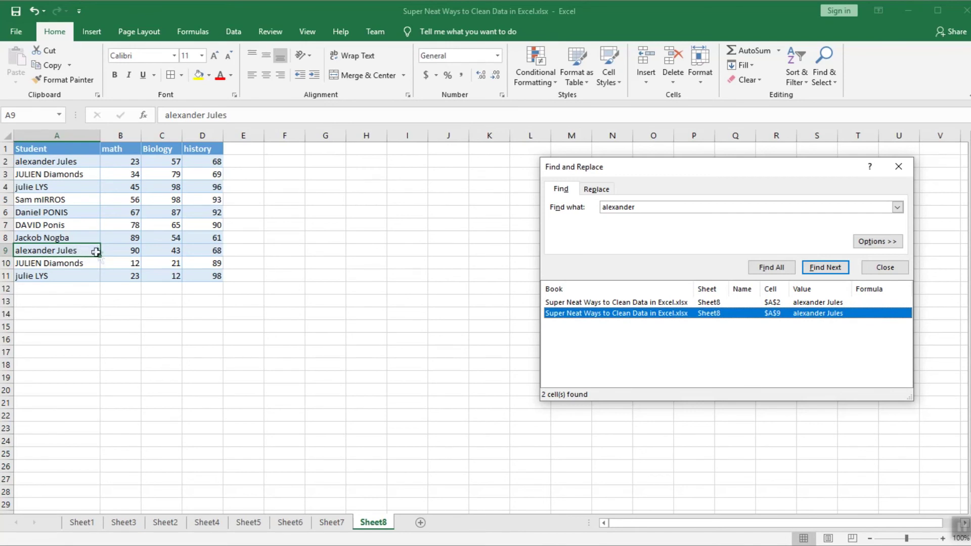
Step: Replace the searched first name in A2 and A9 with its four-letter short form followed by 23, and close Find and Replace
{"action": "left_click", "coordinate": [597, 190]}
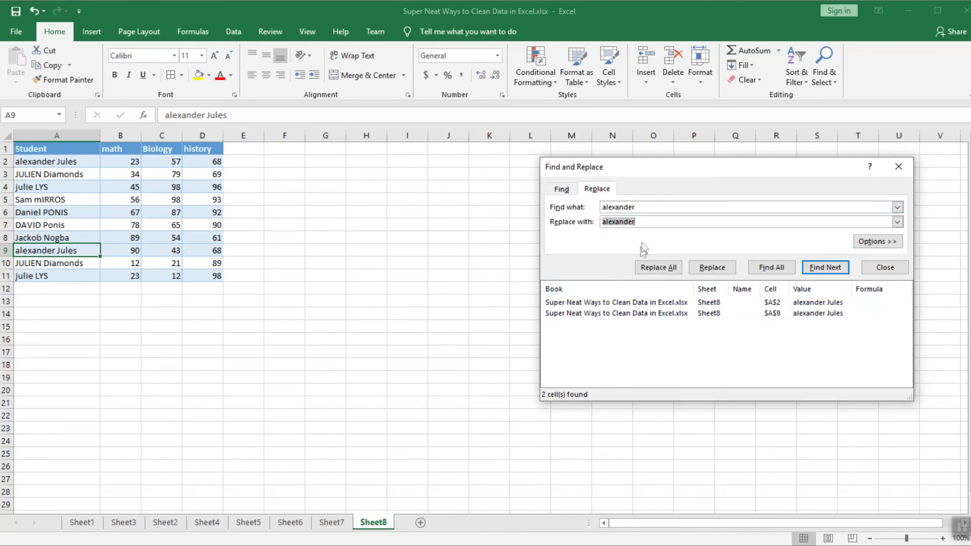
{"action": "left_click", "coordinate": [642, 218]}
{"action": "double_click", "coordinate": [635, 222]}
{"action": "left_click", "coordinate": [643, 206]}
{"action": "left_click_drag", "start_coordinate": [643, 206], "coordinate": [585, 223]}
{"action": "left_click", "coordinate": [642, 221]}
{"action": "type", "text": "alex23"}
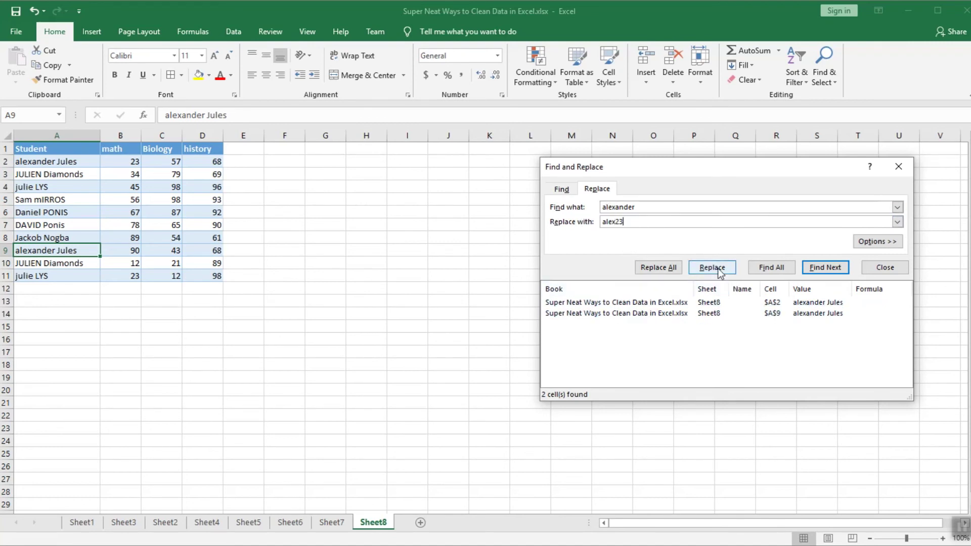
{"action": "left_click", "coordinate": [629, 303]}
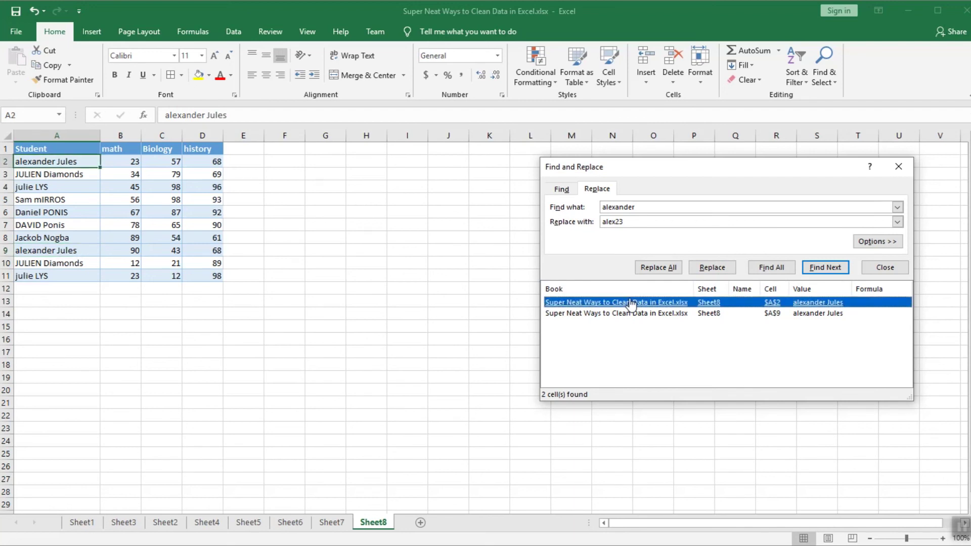
{"action": "left_click", "coordinate": [720, 272]}
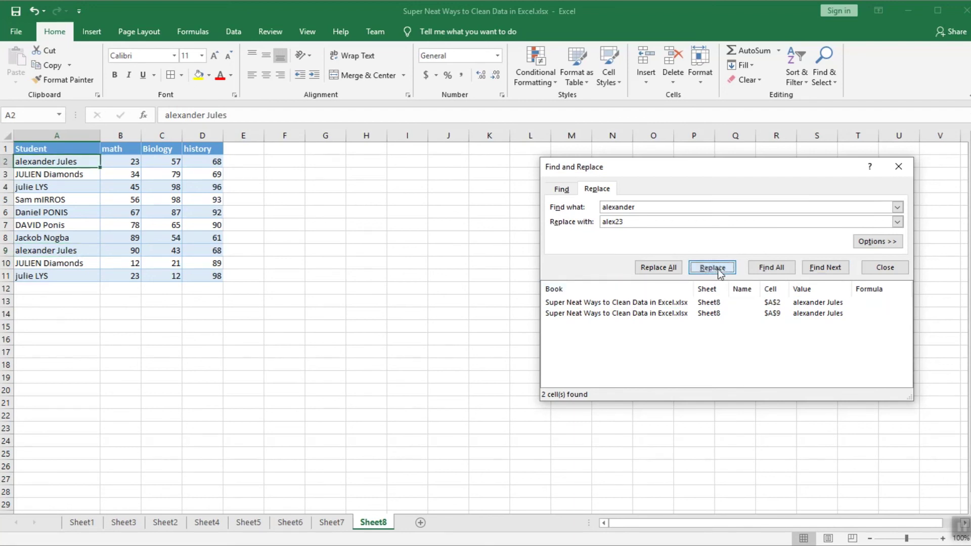
{"action": "left_click", "coordinate": [659, 268]}
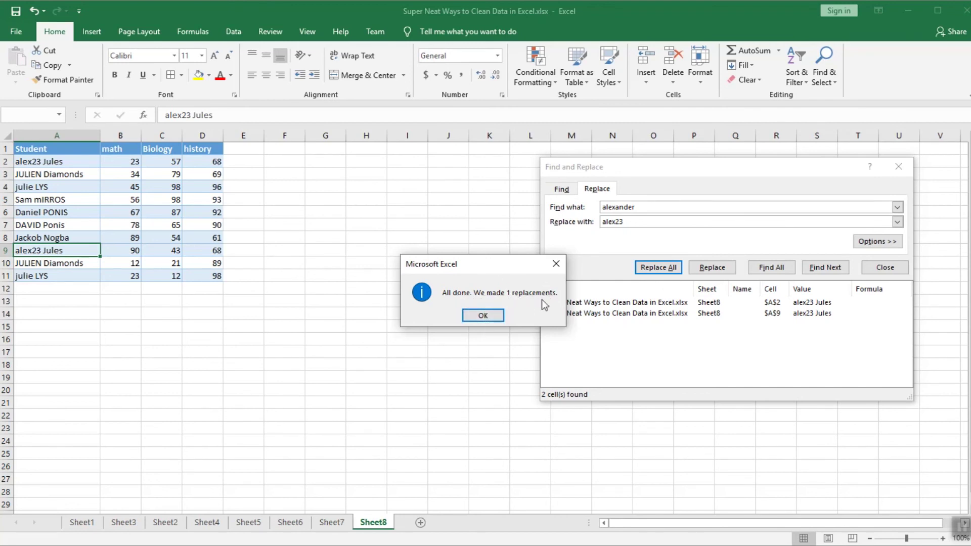
{"action": "left_click", "coordinate": [483, 316]}
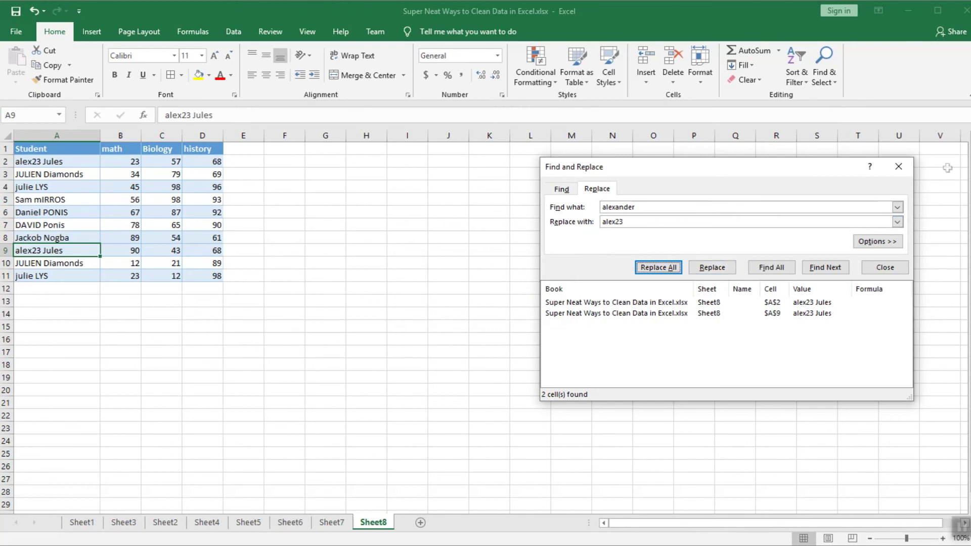
{"action": "left_click", "coordinate": [898, 167]}
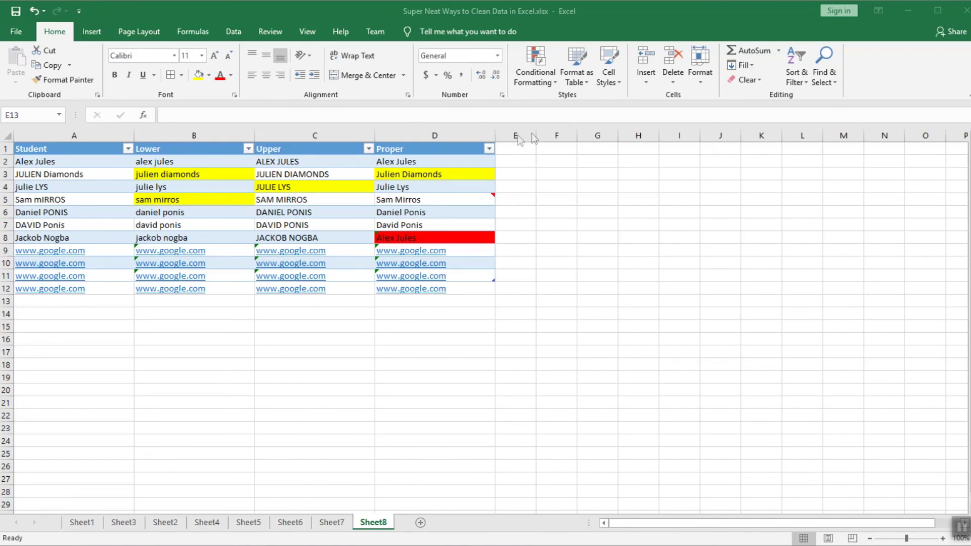
Step: Clear only the formats from the whole student table A1:D12, including its header row
{"action": "left_click_drag", "start_coordinate": [473, 286], "coordinate": [51, 150]}
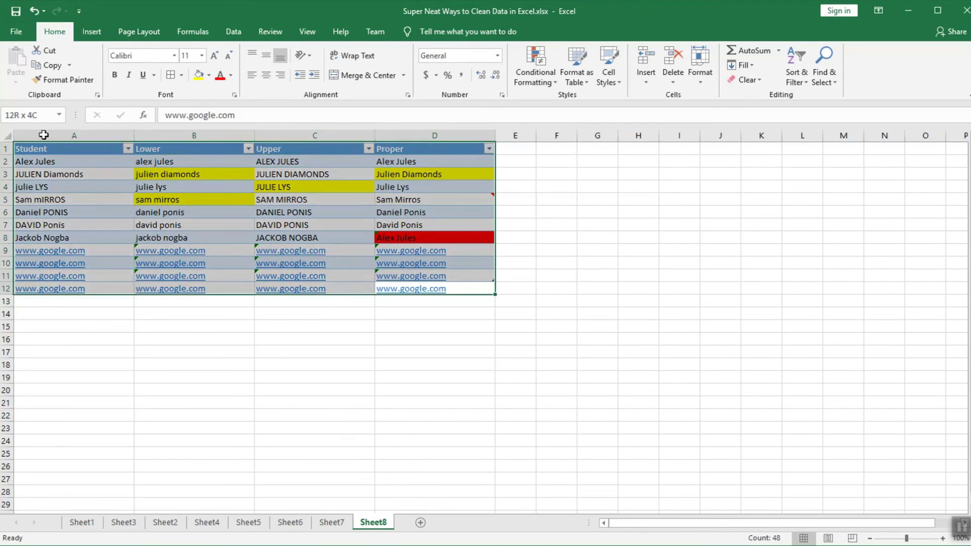
{"action": "left_click", "coordinate": [757, 80]}
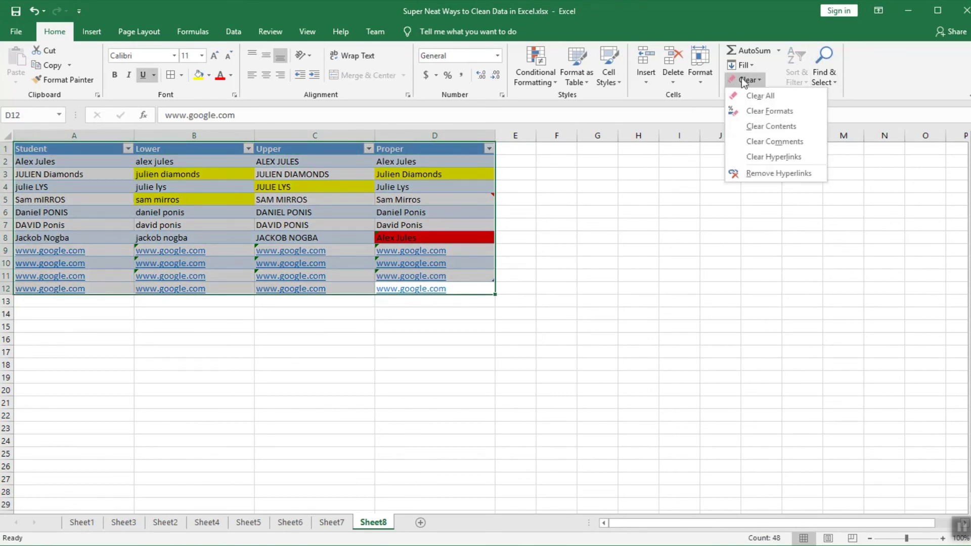
{"action": "left_click", "coordinate": [756, 112]}
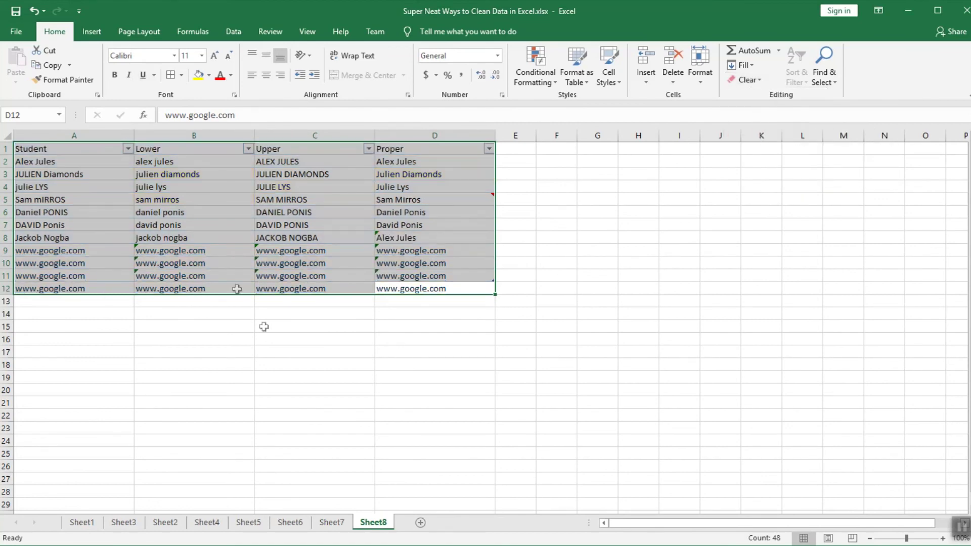
{"action": "left_click", "coordinate": [465, 262]}
{"action": "left_click", "coordinate": [431, 173]}
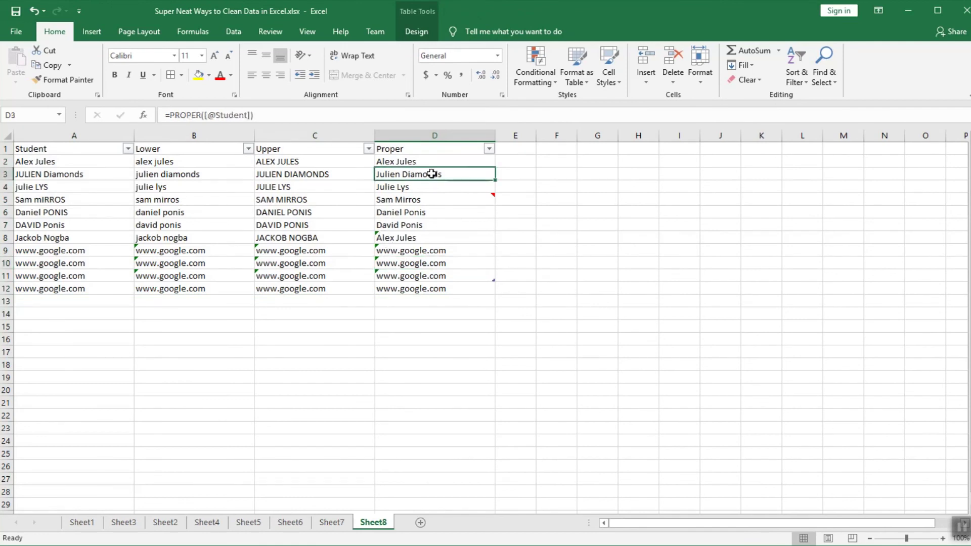
{"action": "left_click", "coordinate": [340, 250]}
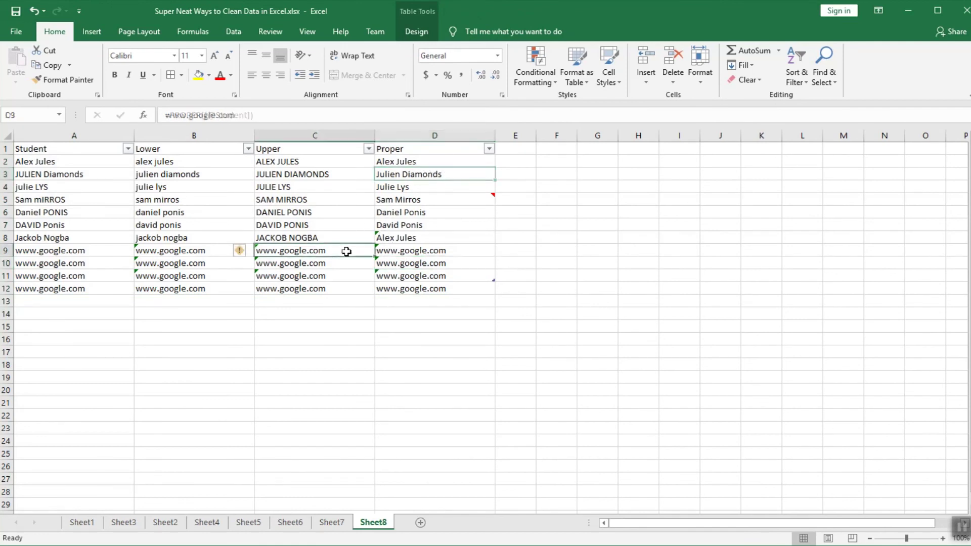
{"action": "left_click", "coordinate": [490, 161]}
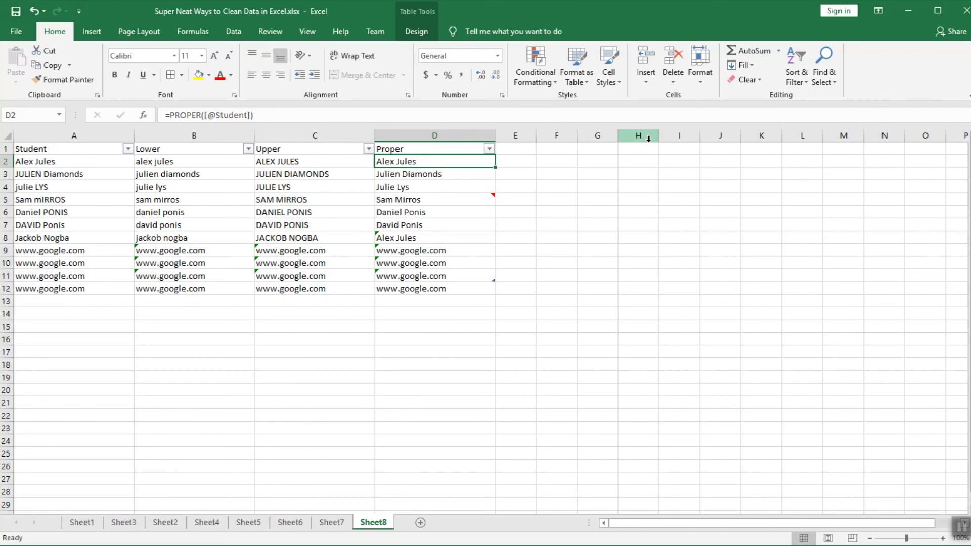
Step: Undo the format clearing on the student table
{"action": "key", "text": "ctrl+z"}
{"action": "left_click", "coordinate": [757, 80]}
{"action": "left_click", "coordinate": [472, 211]}
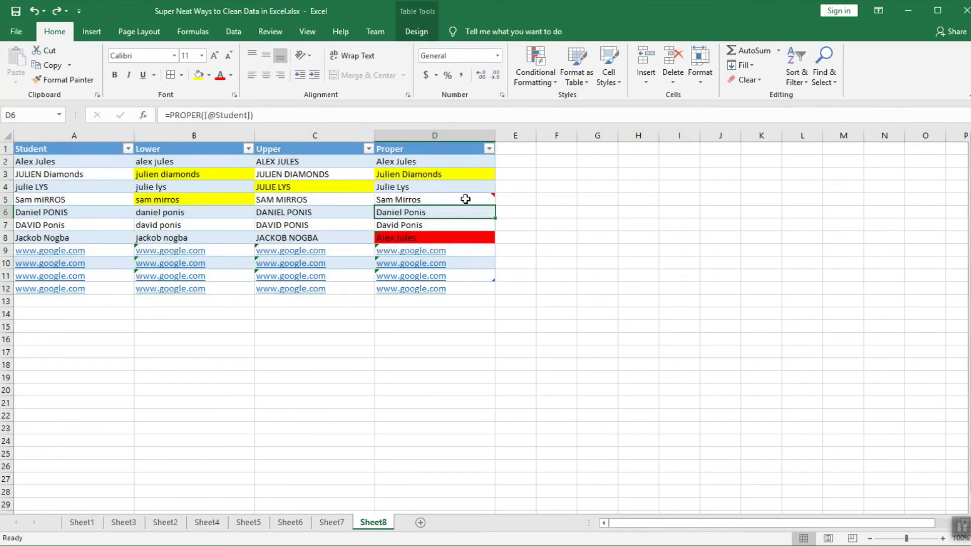
Step: Clear only the comments from the whole student table A1:D12, including its header row
{"action": "left_click", "coordinate": [466, 198]}
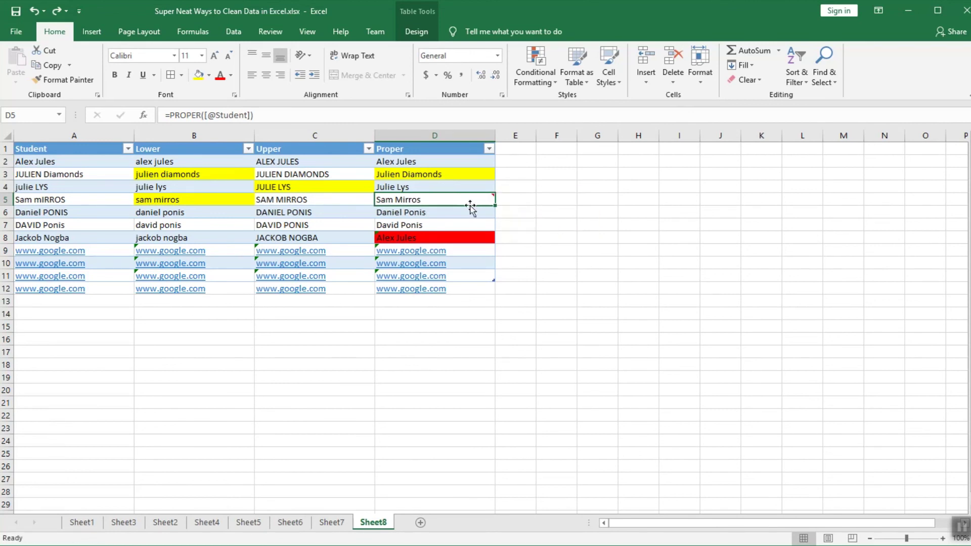
{"action": "left_click", "coordinate": [760, 79]}
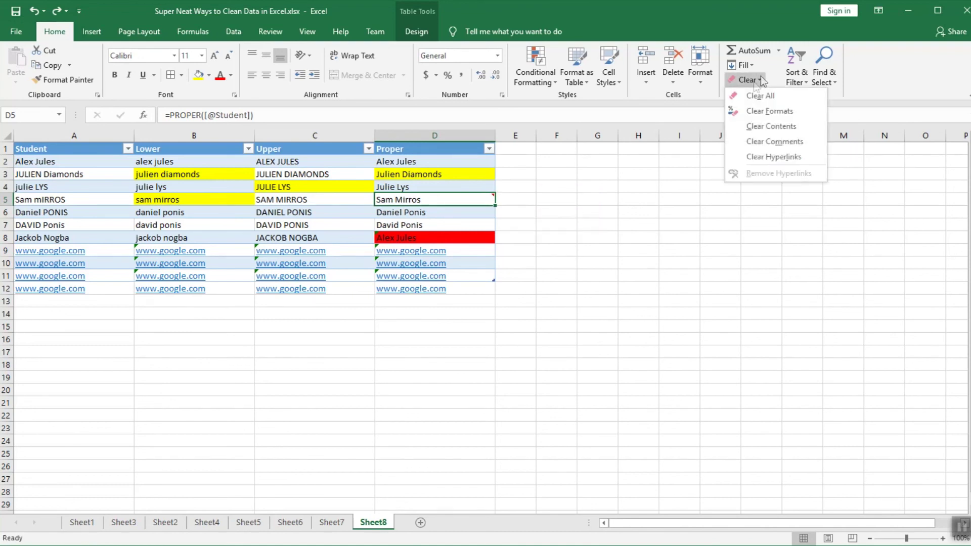
{"action": "key", "text": "Escape"}
{"action": "left_click_drag", "start_coordinate": [470, 294], "coordinate": [50, 148]}
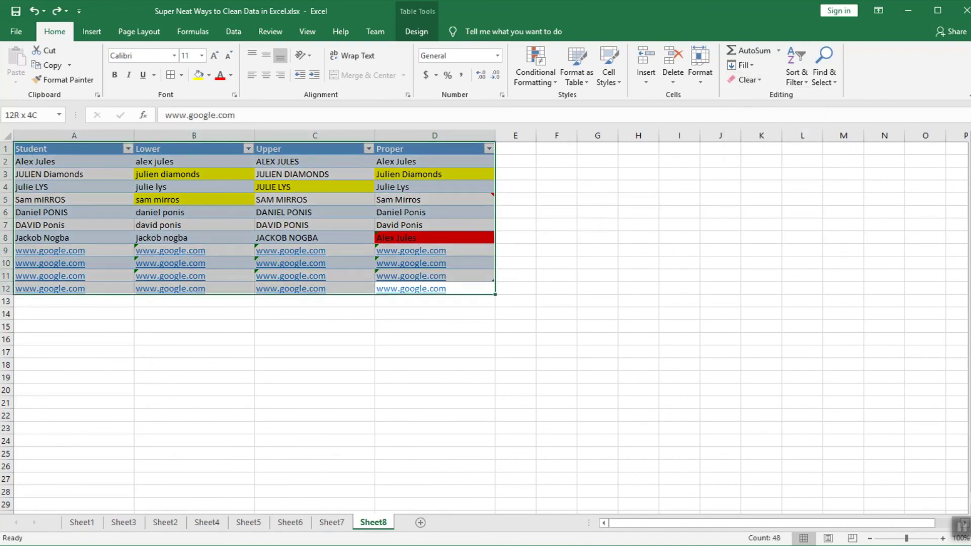
{"action": "left_click", "coordinate": [760, 79]}
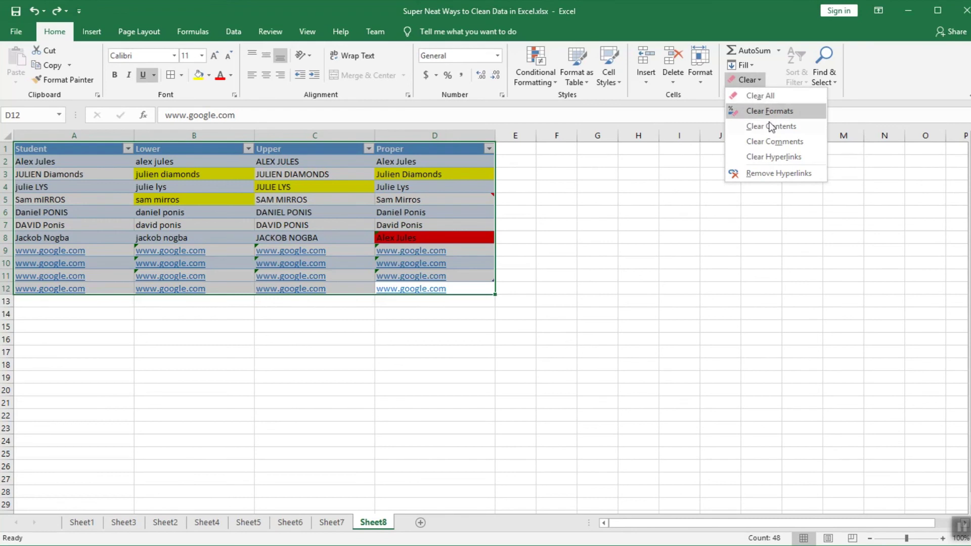
{"action": "left_click", "coordinate": [774, 141]}
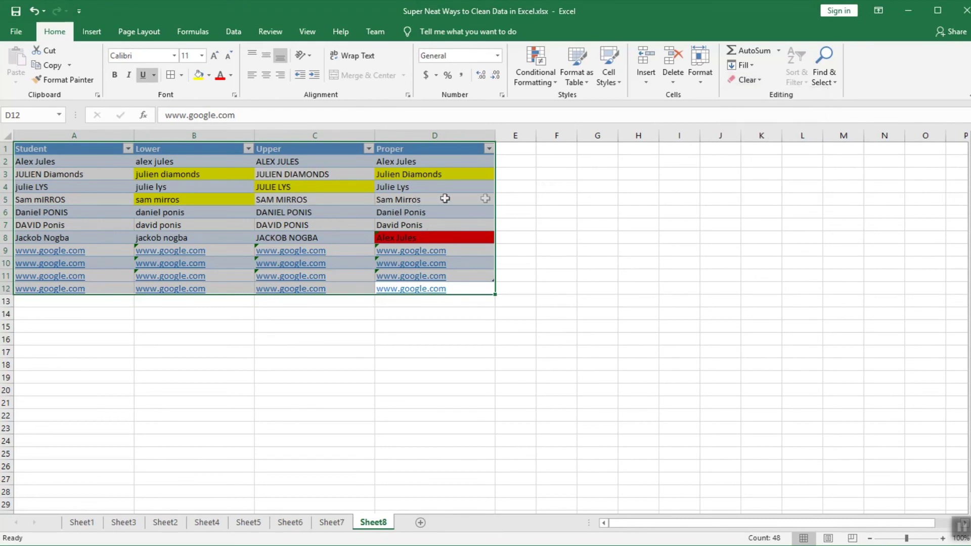
{"action": "left_click", "coordinate": [506, 210]}
{"action": "left_click", "coordinate": [442, 198]}
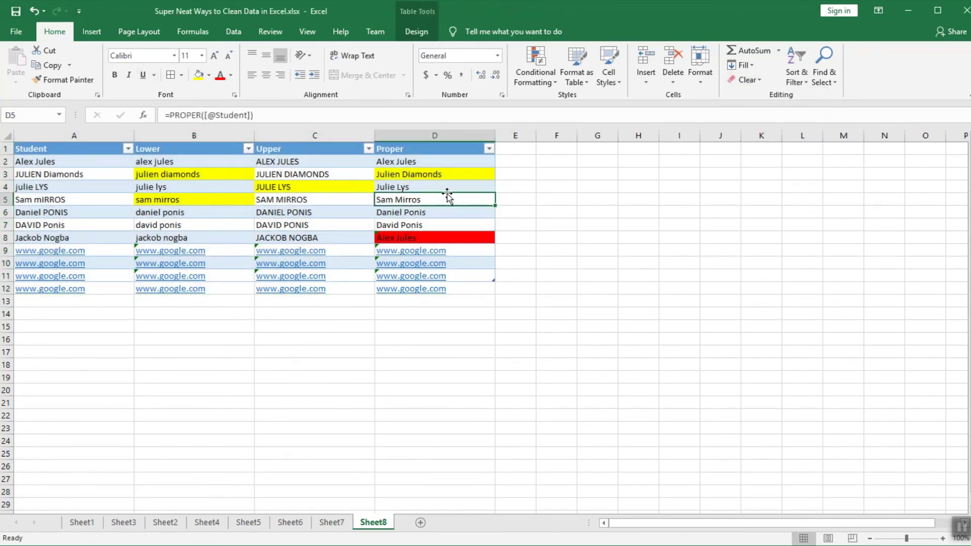
{"action": "left_click", "coordinate": [761, 83]}
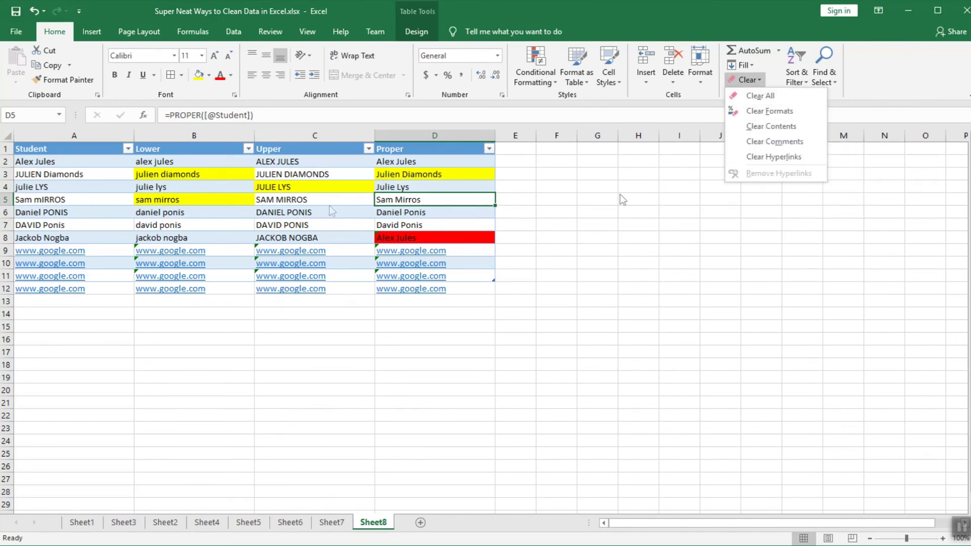
{"action": "left_click", "coordinate": [490, 282]}
{"action": "left_click_drag", "start_coordinate": [455, 286], "coordinate": [61, 149]}
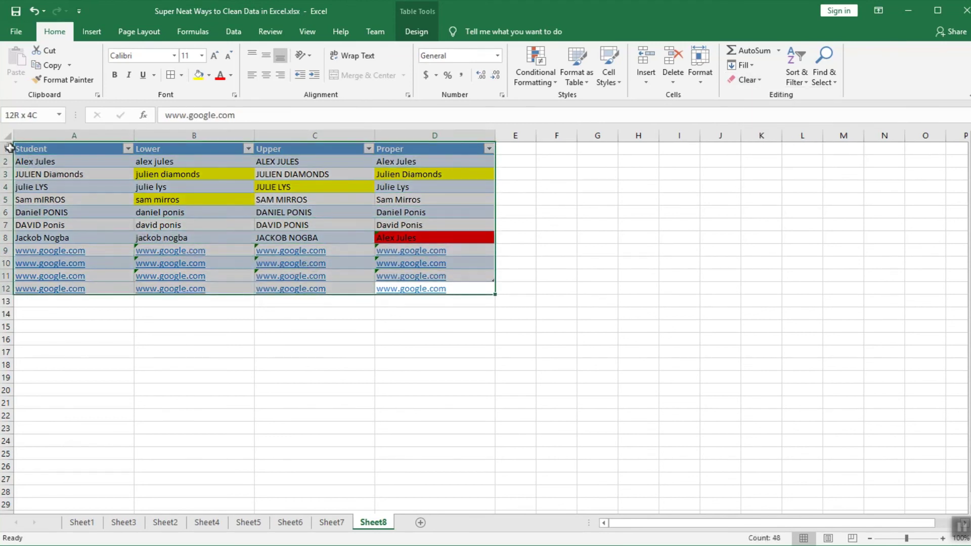
{"action": "left_click", "coordinate": [759, 80]}
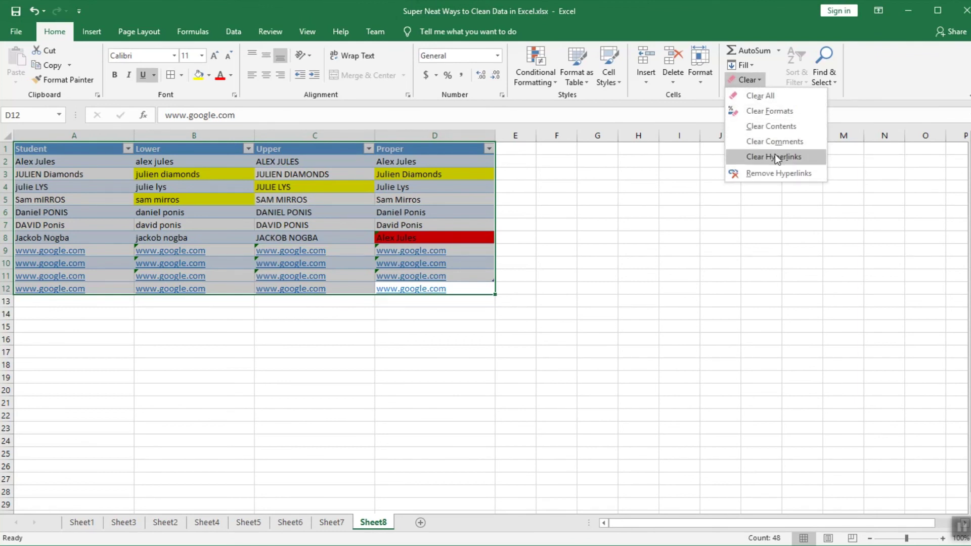
{"action": "left_click", "coordinate": [440, 298]}
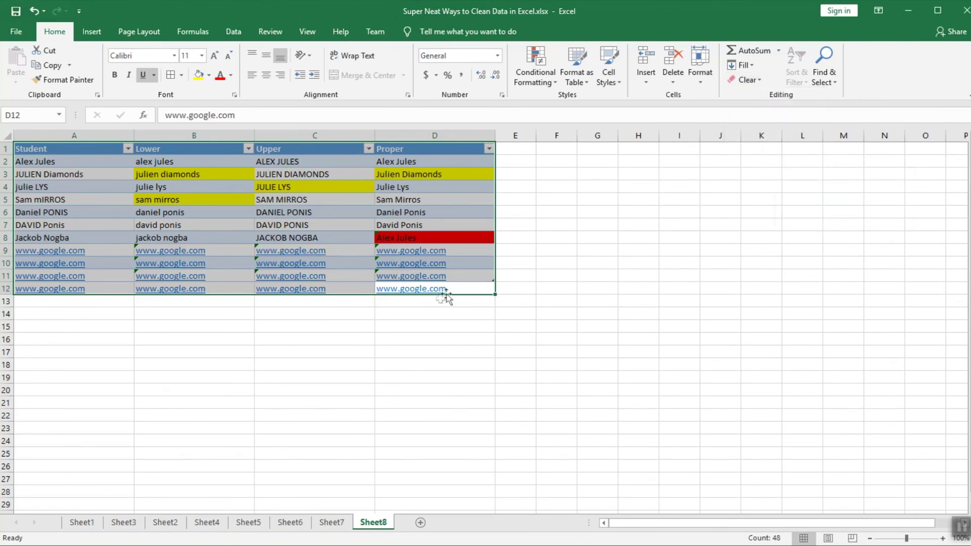
{"action": "left_click", "coordinate": [458, 291]}
{"action": "left_click", "coordinate": [434, 292]}
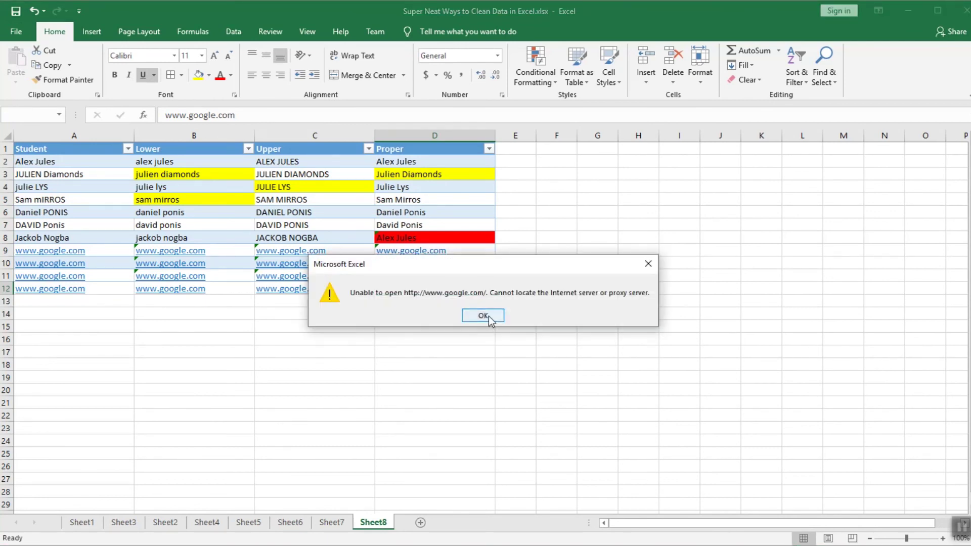
{"action": "left_click", "coordinate": [483, 316]}
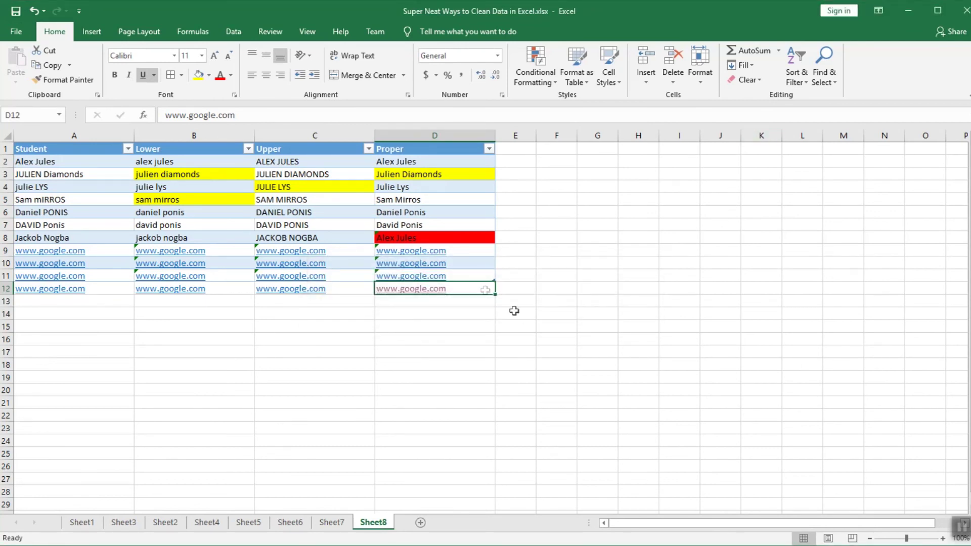
Step: Clear the hyperlinks from the student data A2:D12 while keeping the link formatting
{"action": "left_click_drag", "start_coordinate": [484, 291], "coordinate": [39, 160]}
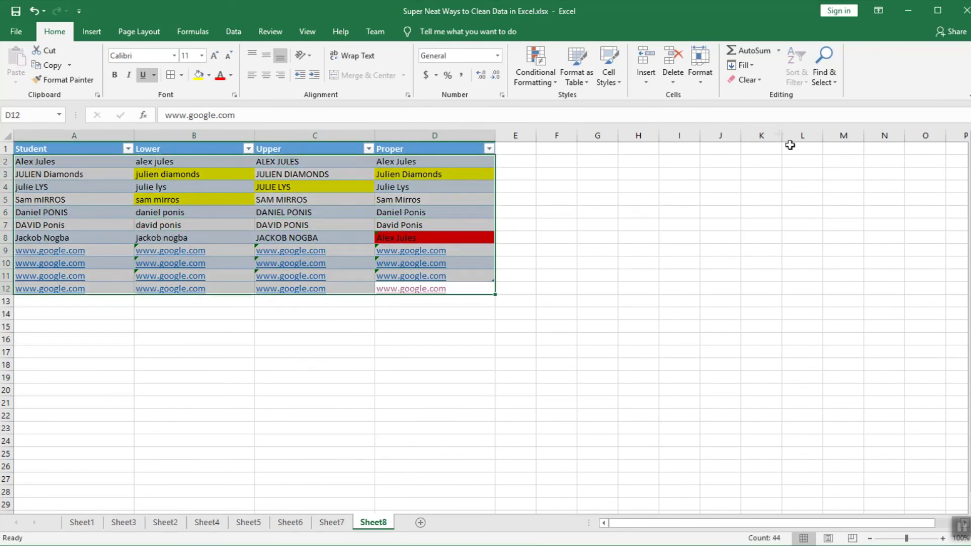
{"action": "left_click", "coordinate": [760, 82]}
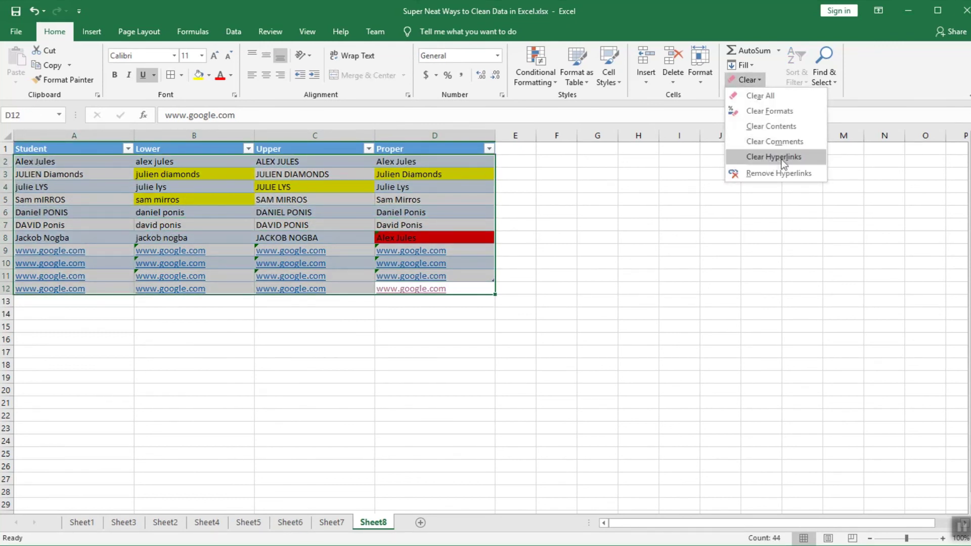
{"action": "left_click", "coordinate": [784, 158]}
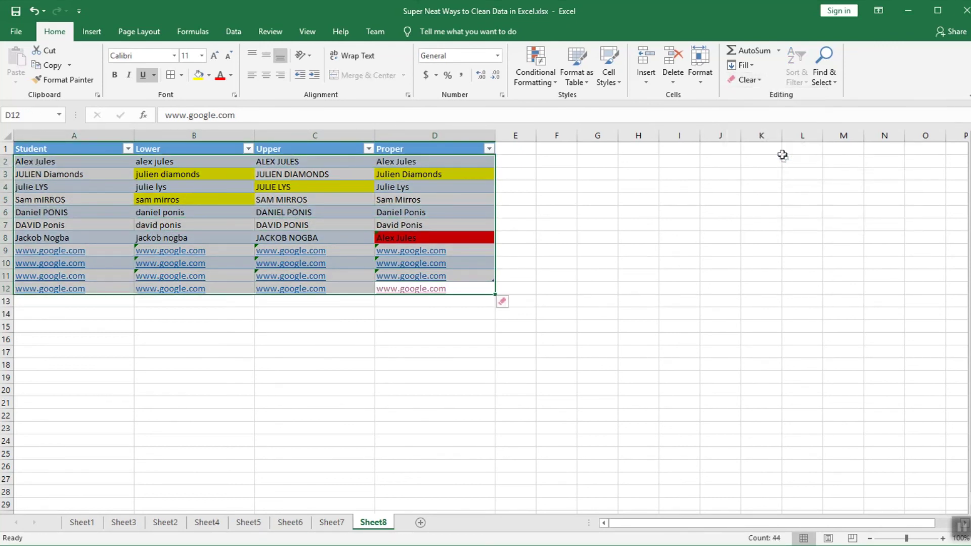
{"action": "left_click", "coordinate": [762, 82]}
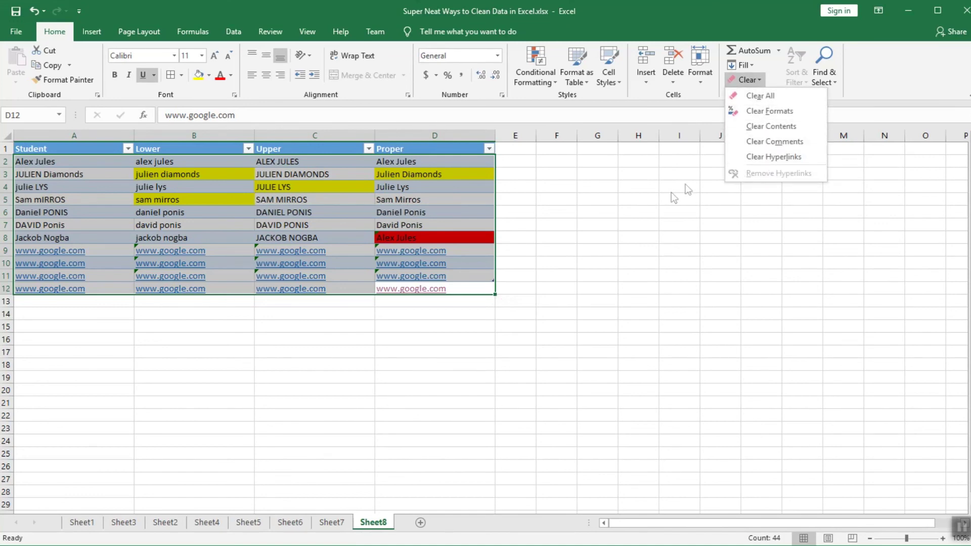
{"action": "key", "text": "l"}
{"action": "left_click", "coordinate": [530, 238]}
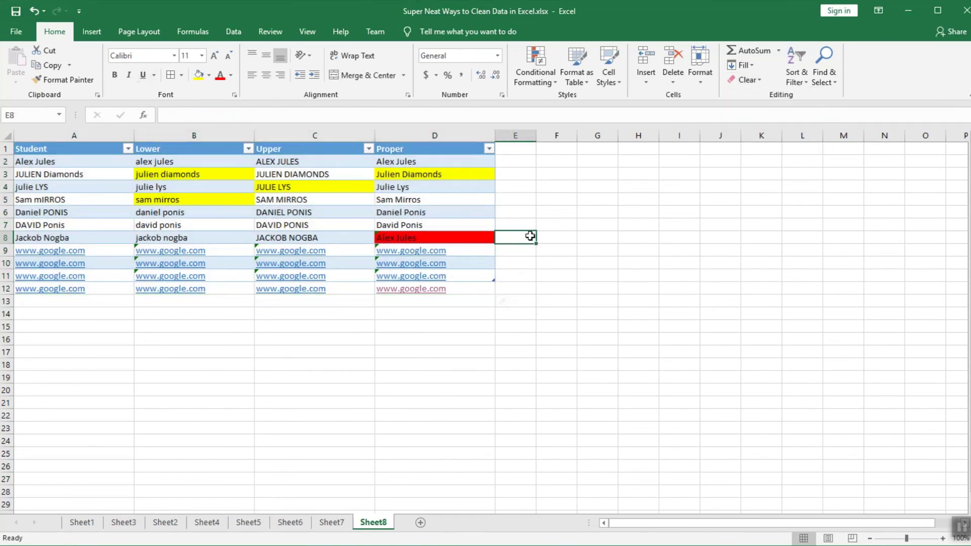
Step: Undo the hyperlink clearing, and remove the hyperlinks together with their link formatting from the student table
{"action": "key", "text": "ctrl+z"}
{"action": "left_click", "coordinate": [610, 228]}
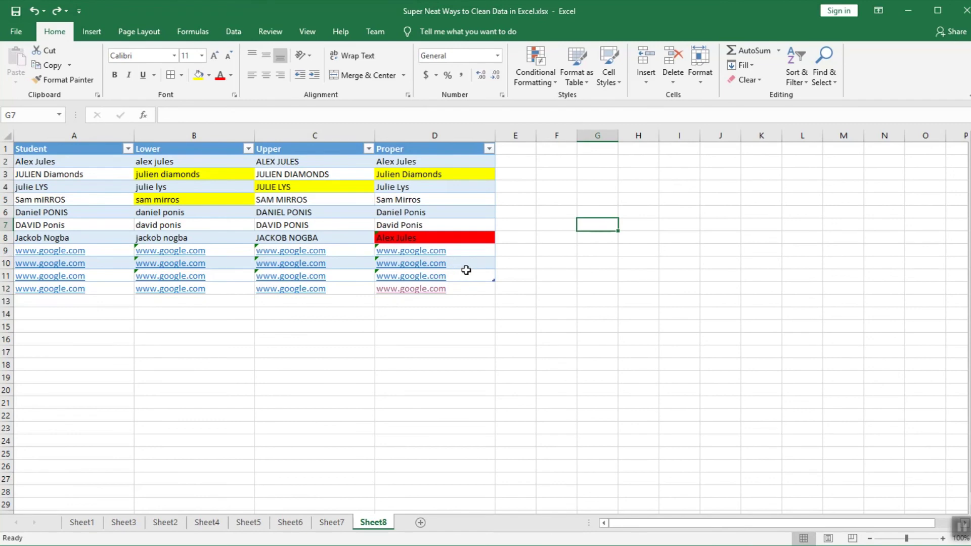
{"action": "key", "text": "ctrl+a"}
{"action": "left_click", "coordinate": [753, 80]}
{"action": "left_click", "coordinate": [764, 173]}
{"action": "left_click", "coordinate": [502, 329]}
{"action": "double_click", "coordinate": [450, 289]}
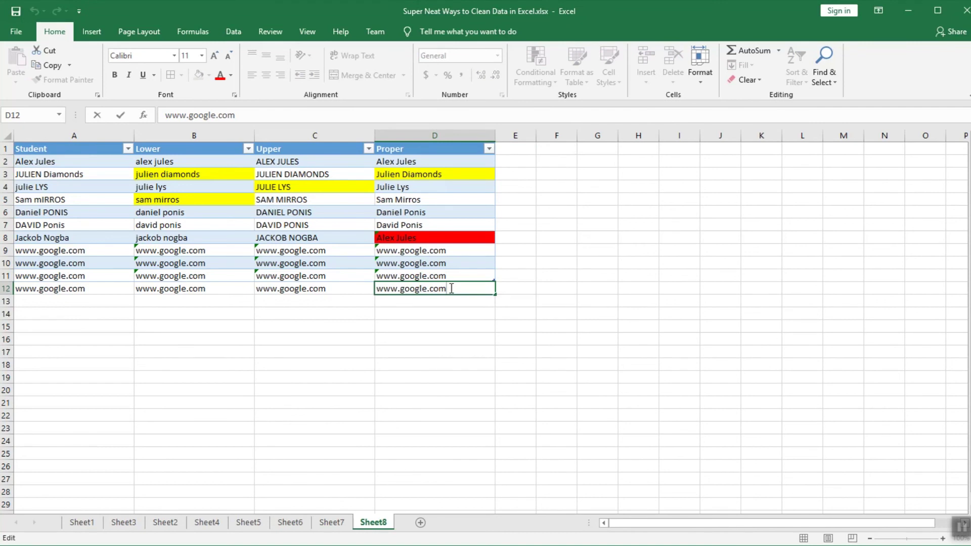
{"action": "left_click", "coordinate": [687, 248]}
Step: Clear the contents of the whole student table A1:D12, followed by everything else left in that range
{"action": "left_click_drag", "start_coordinate": [455, 288], "coordinate": [102, 151]}
{"action": "left_click", "coordinate": [762, 80]}
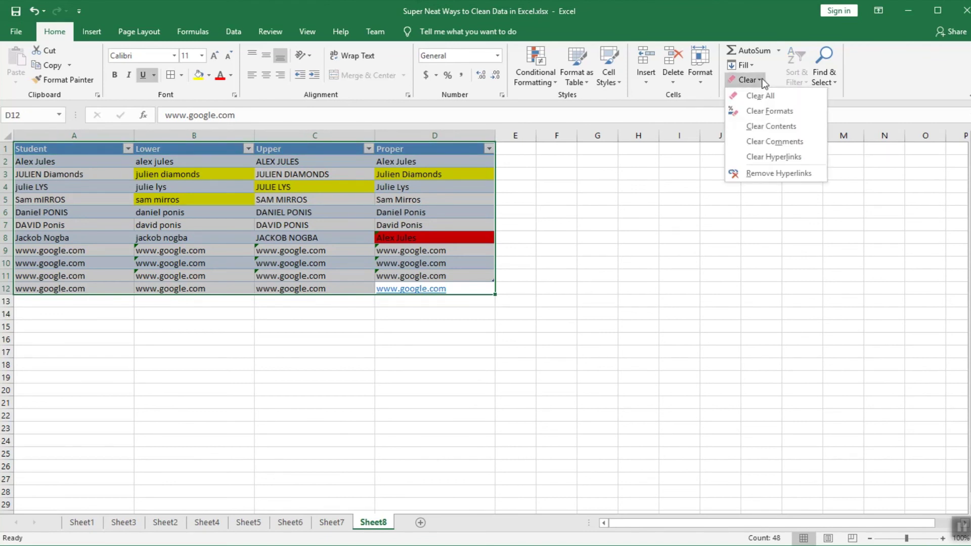
{"action": "left_click", "coordinate": [778, 124]}
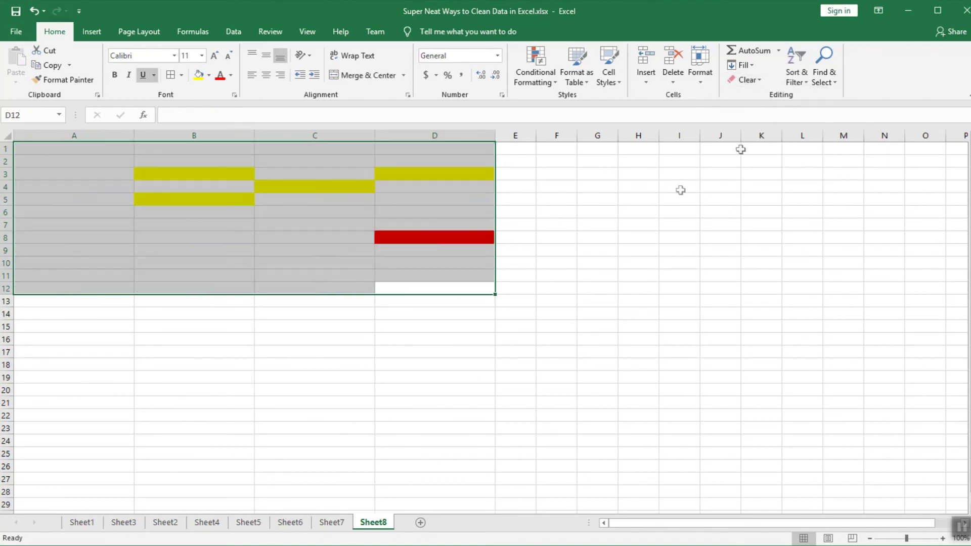
{"action": "left_click", "coordinate": [761, 87]}
{"action": "left_click", "coordinate": [760, 96]}
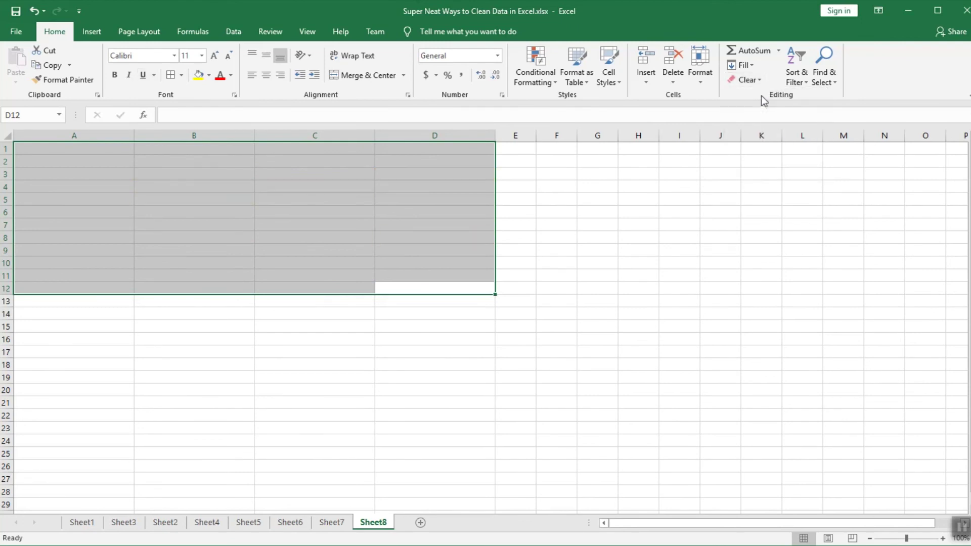
{"action": "left_click", "coordinate": [482, 266]}
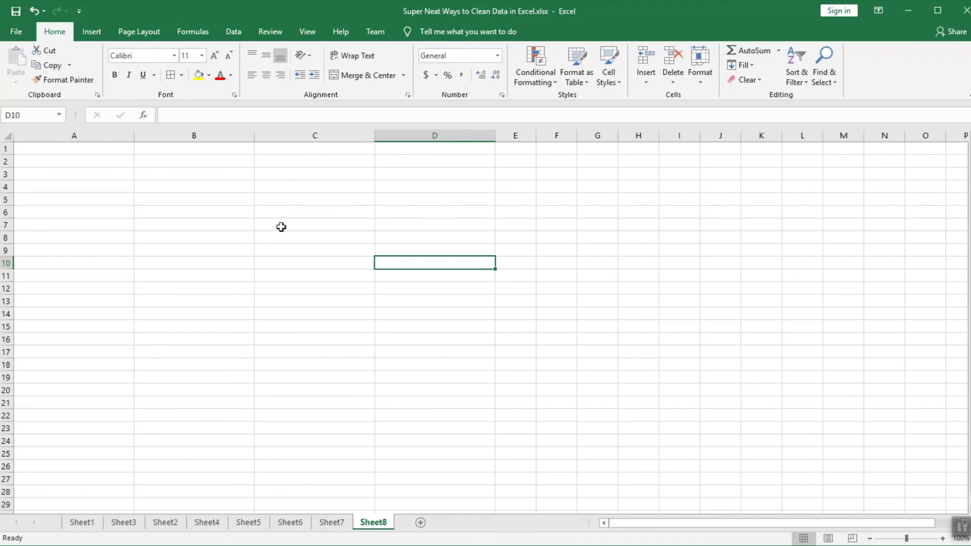
Step: Undo the clearing actions until the student table has its contents, formats, hyperlinks and D5 comment back
{"action": "key", "text": "ctrl+z"}
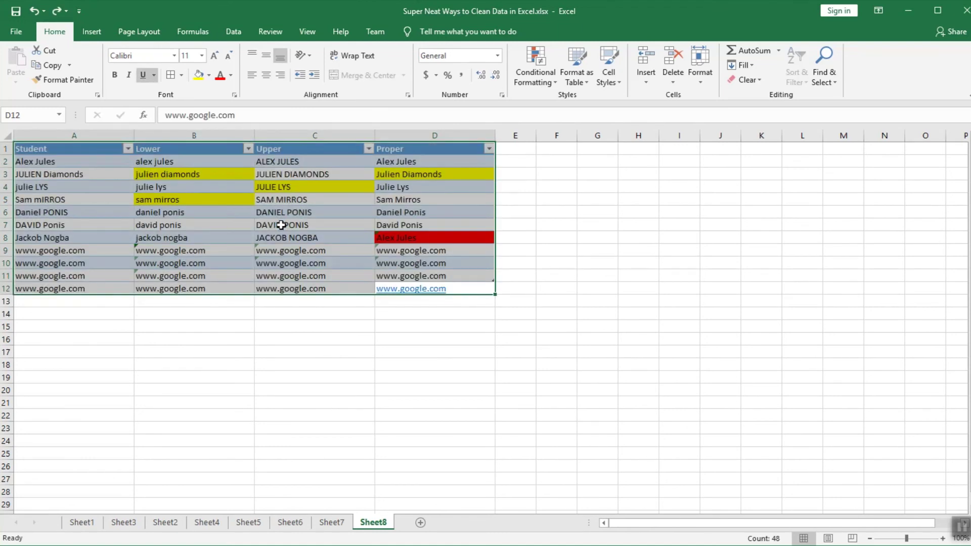
{"action": "key", "text": "ctrl+z"}
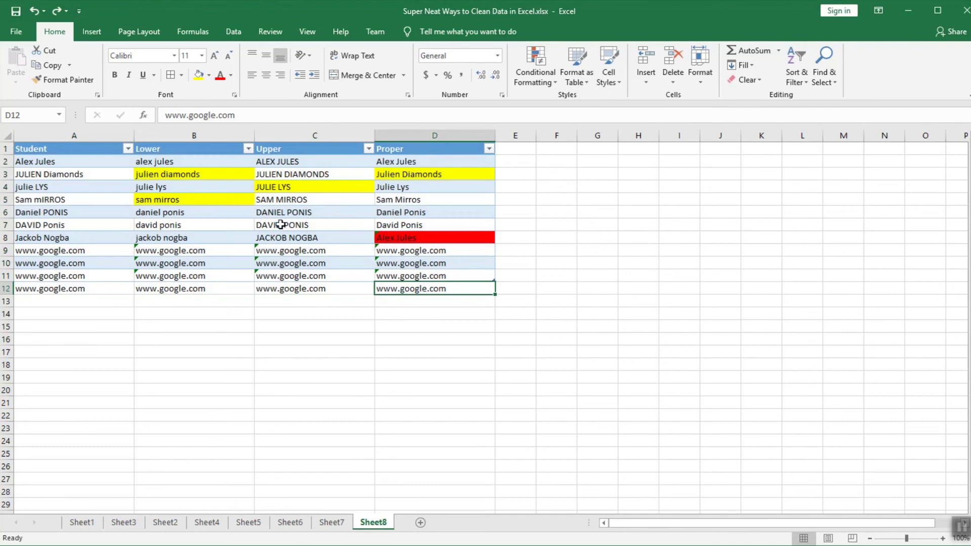
{"action": "key", "text": "ctrl+z"}
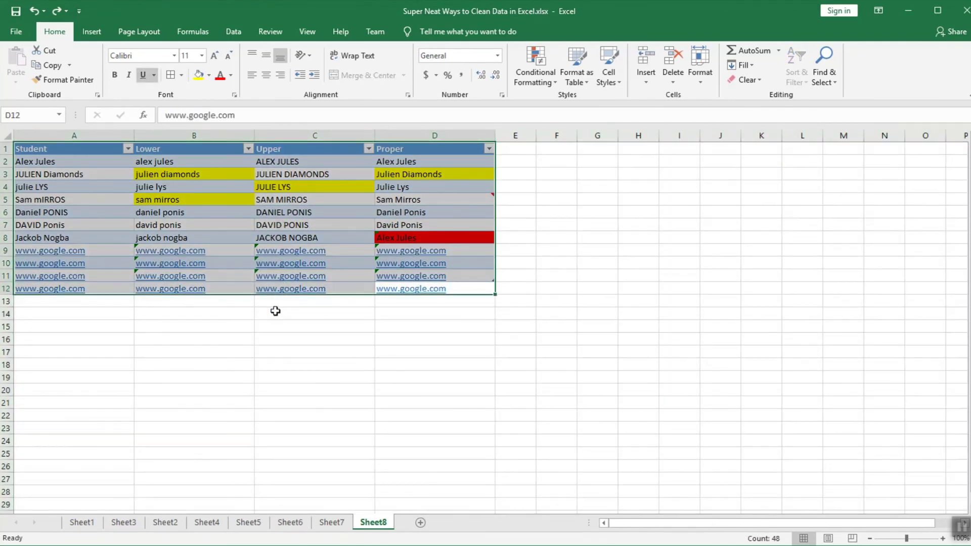
{"action": "left_click", "coordinate": [276, 313]}
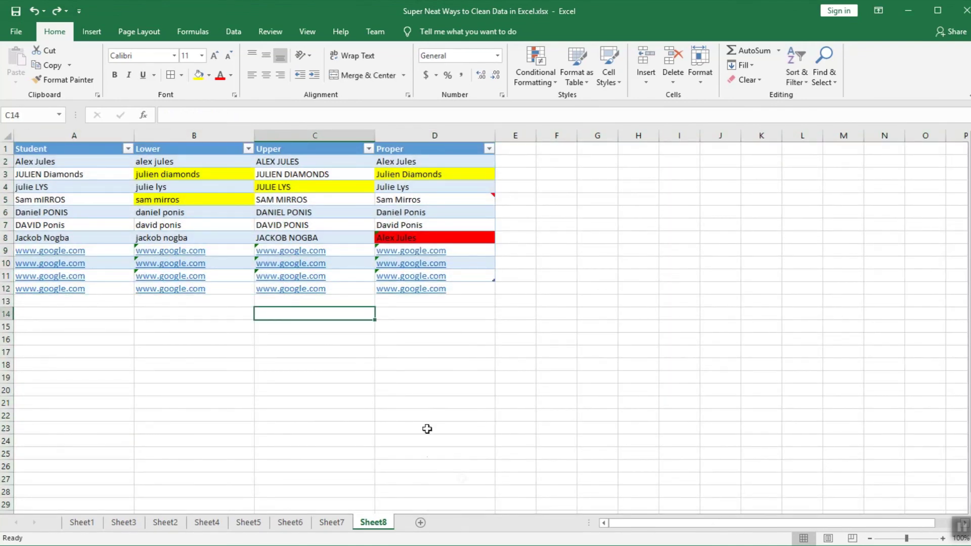